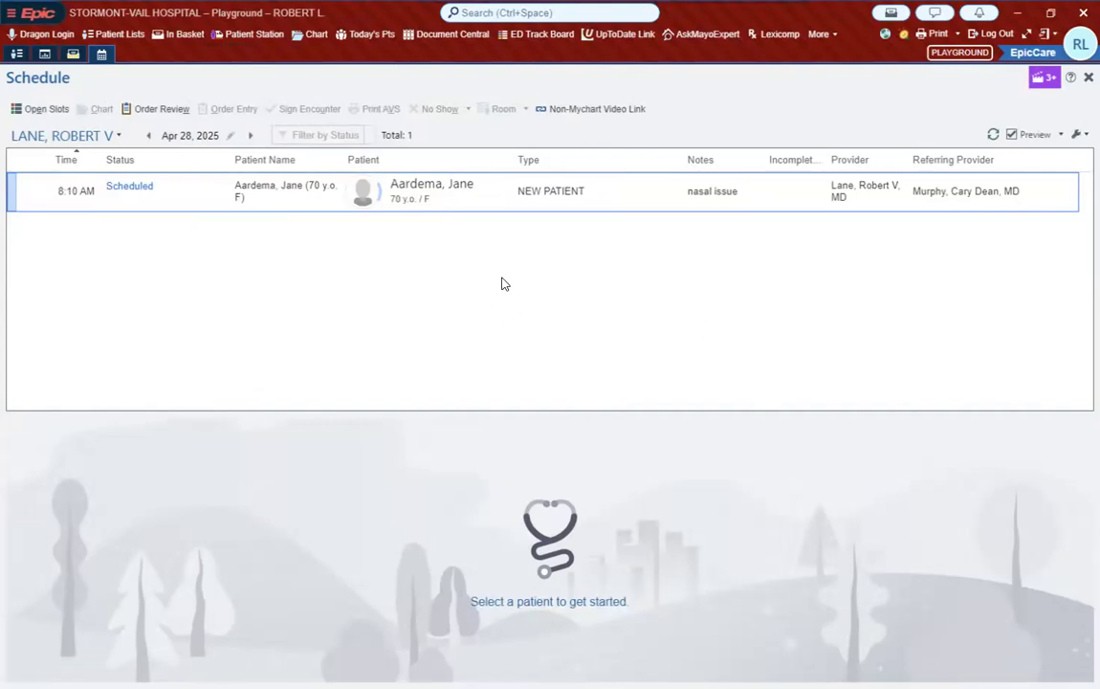
Step: Open the 8:10 AM new patient appointment, start the visit and go to its Wrap-Up section
double_click(493, 197)
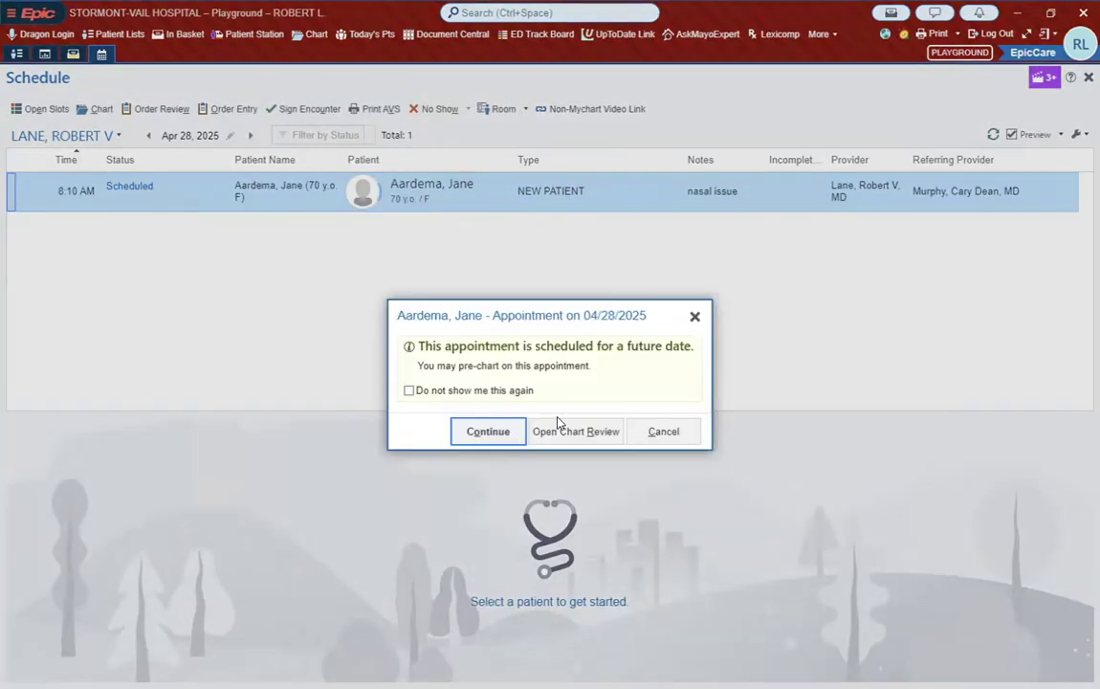
click(485, 430)
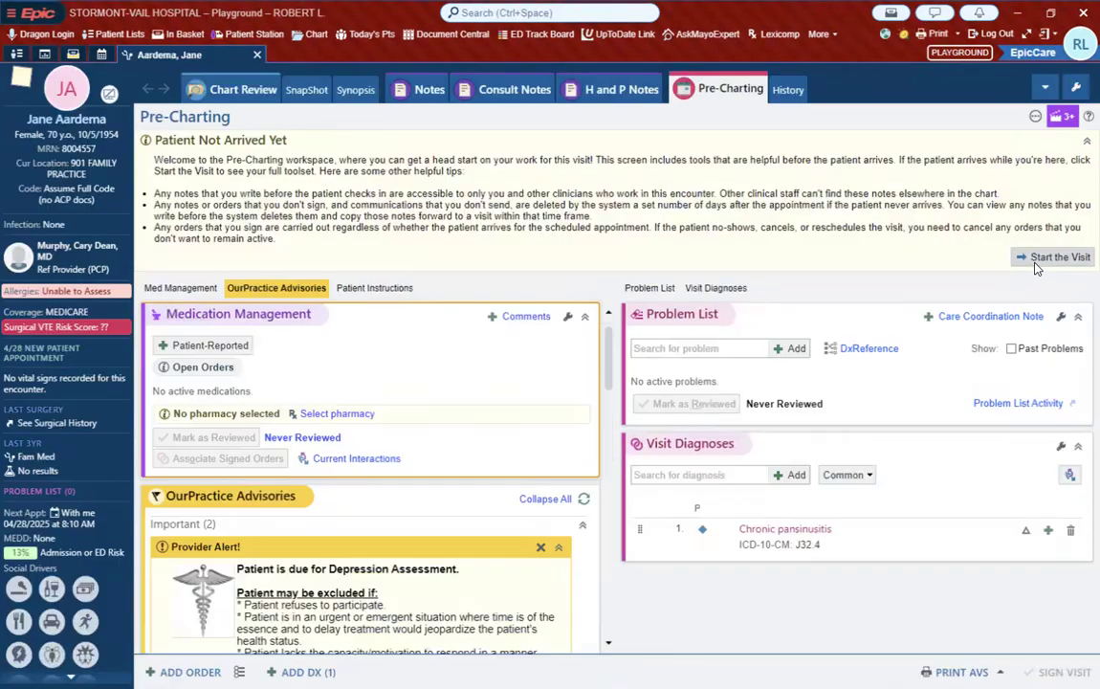
click(1042, 258)
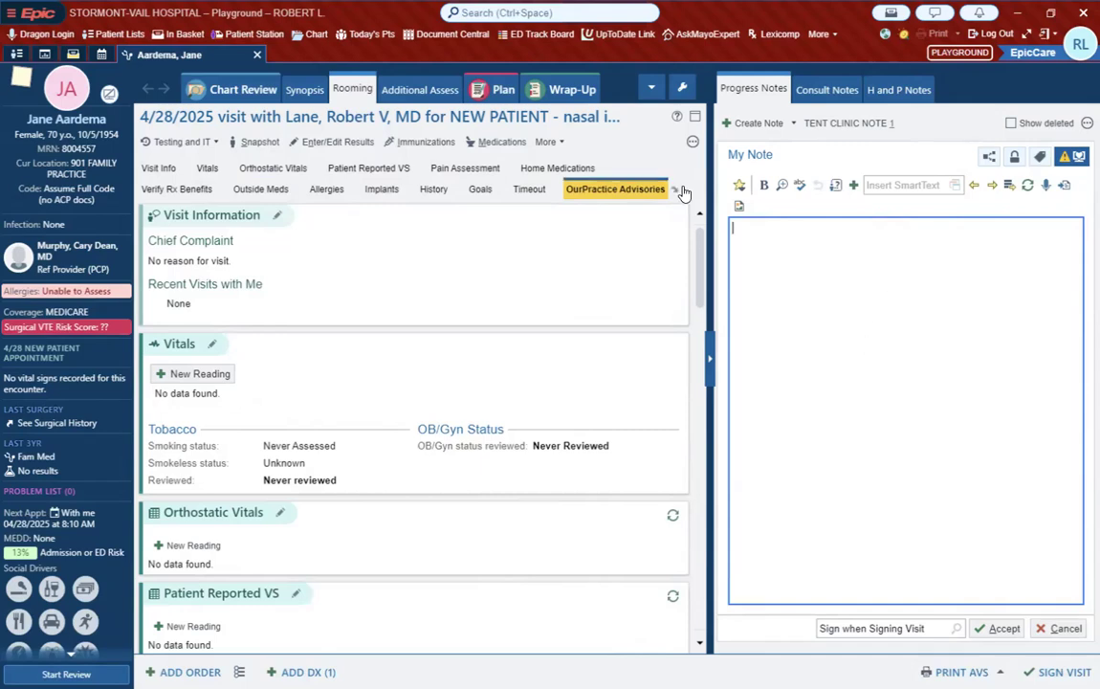
click(567, 90)
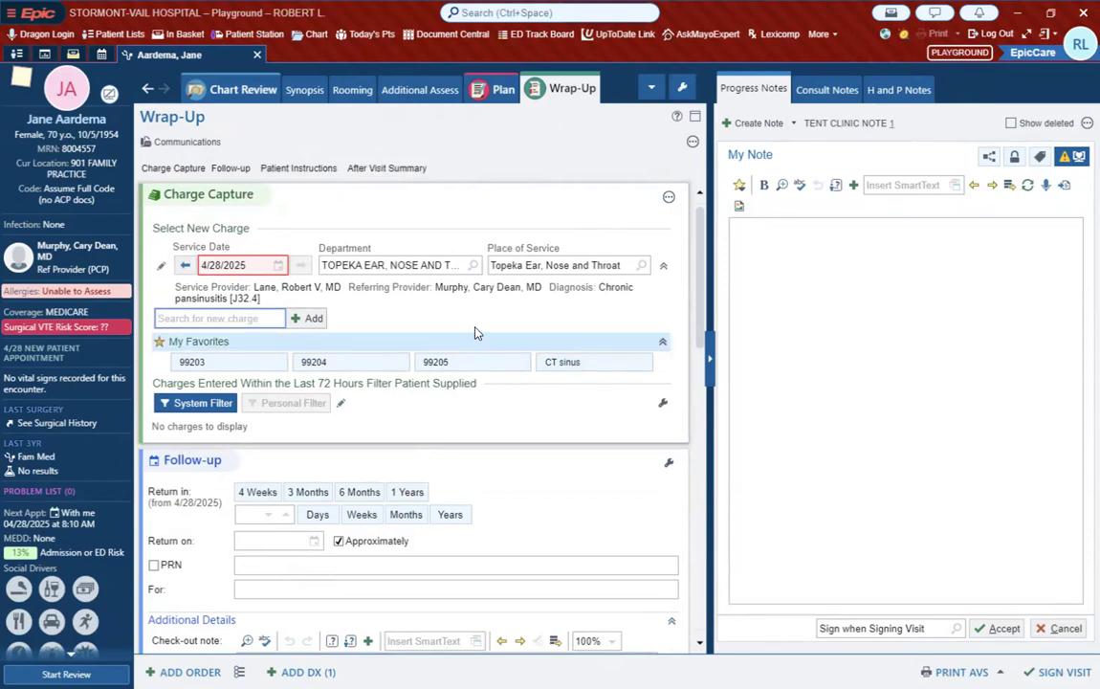
Step: Add charge 99213 to the visit and save it to My Favorites with the display name 99213, applying the defaults
text(99213)
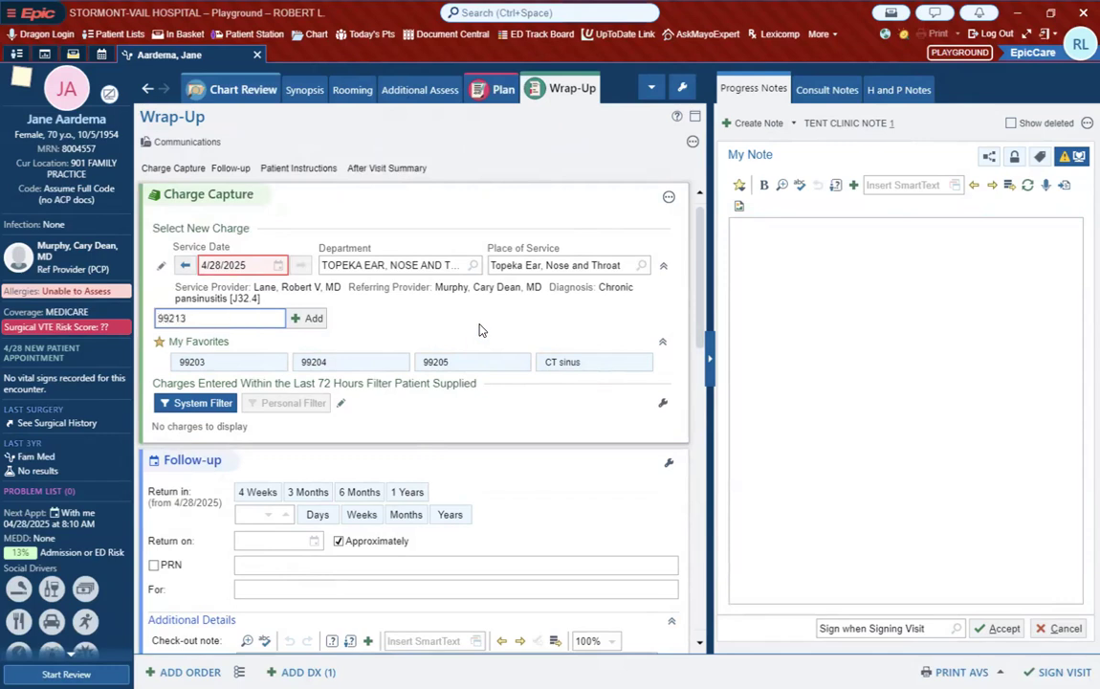
key(Return)
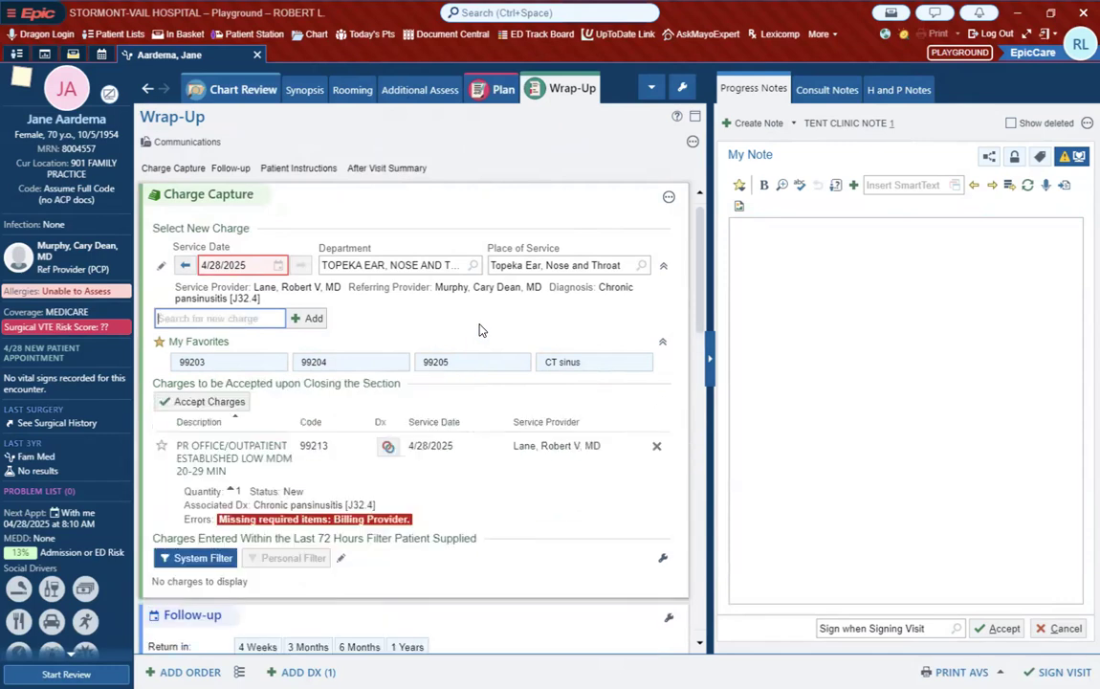
click(162, 448)
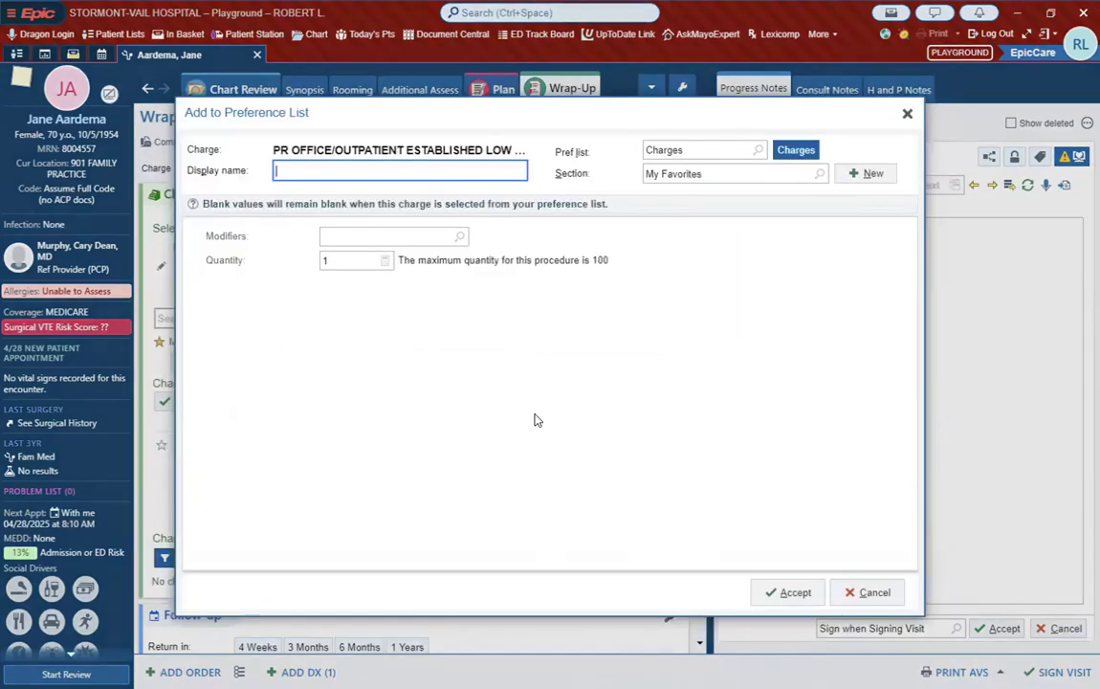
text(99213)
click(788, 593)
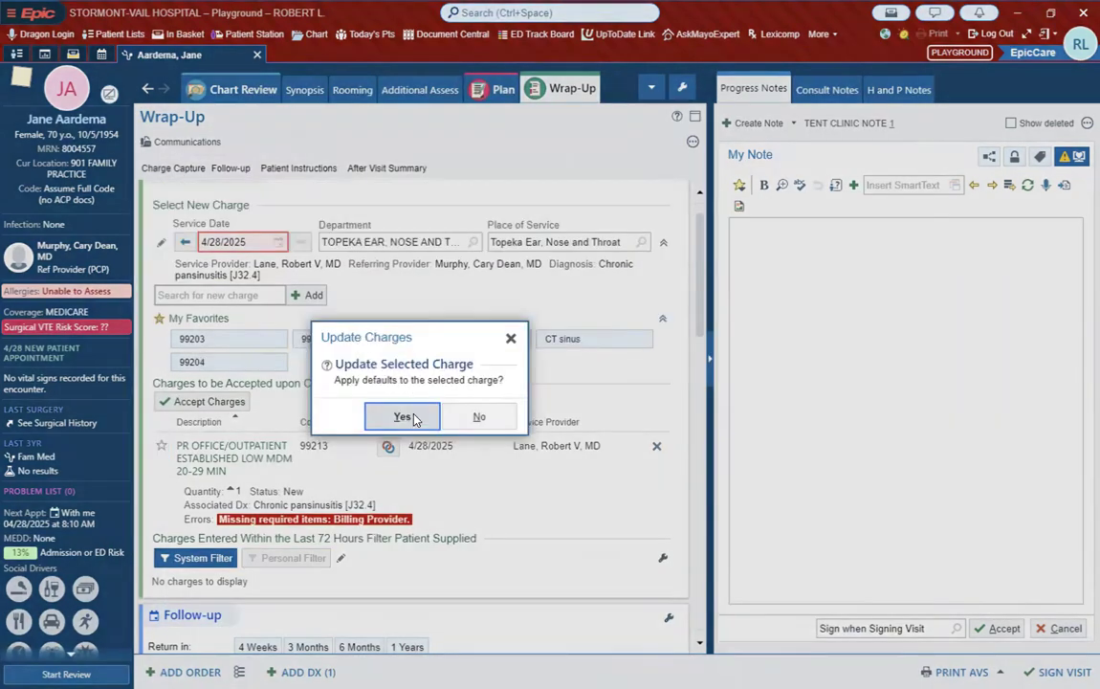
click(401, 417)
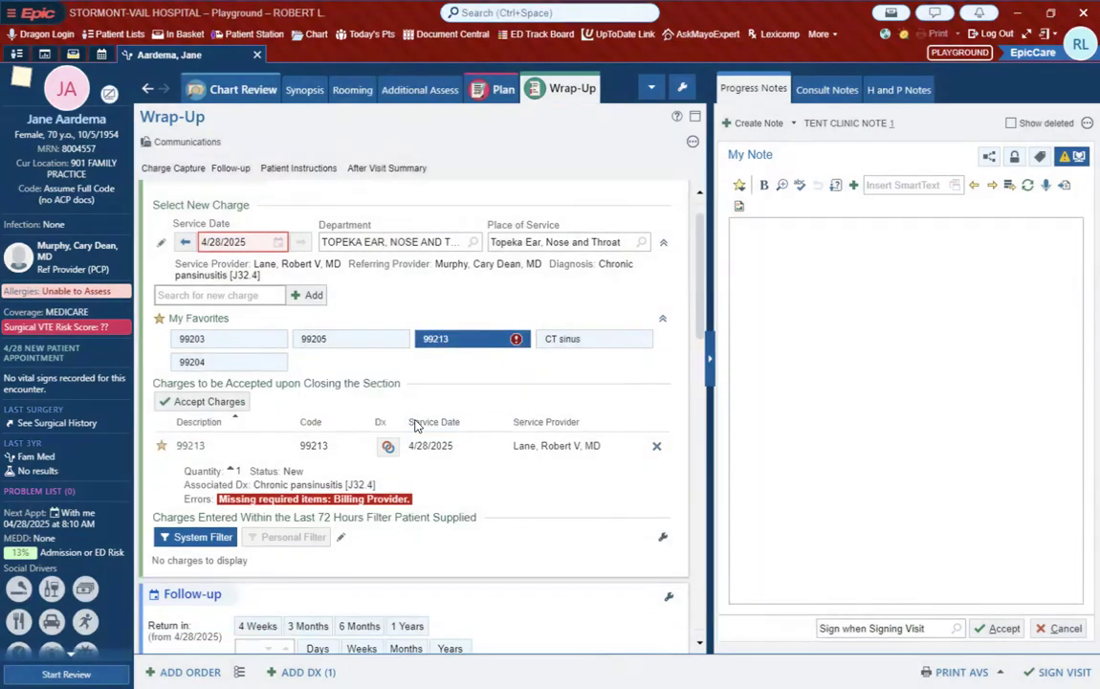
Step: Check the update options for the 99213 favorite, then remove that charge from the visit's pending charges
click(160, 446)
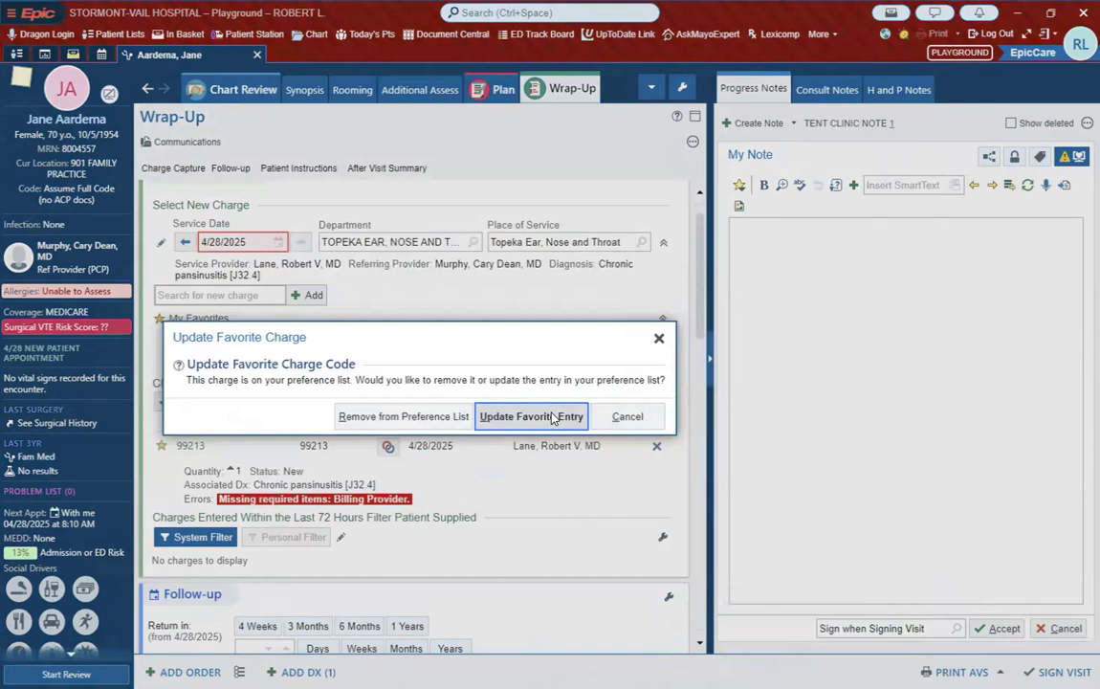
click(658, 338)
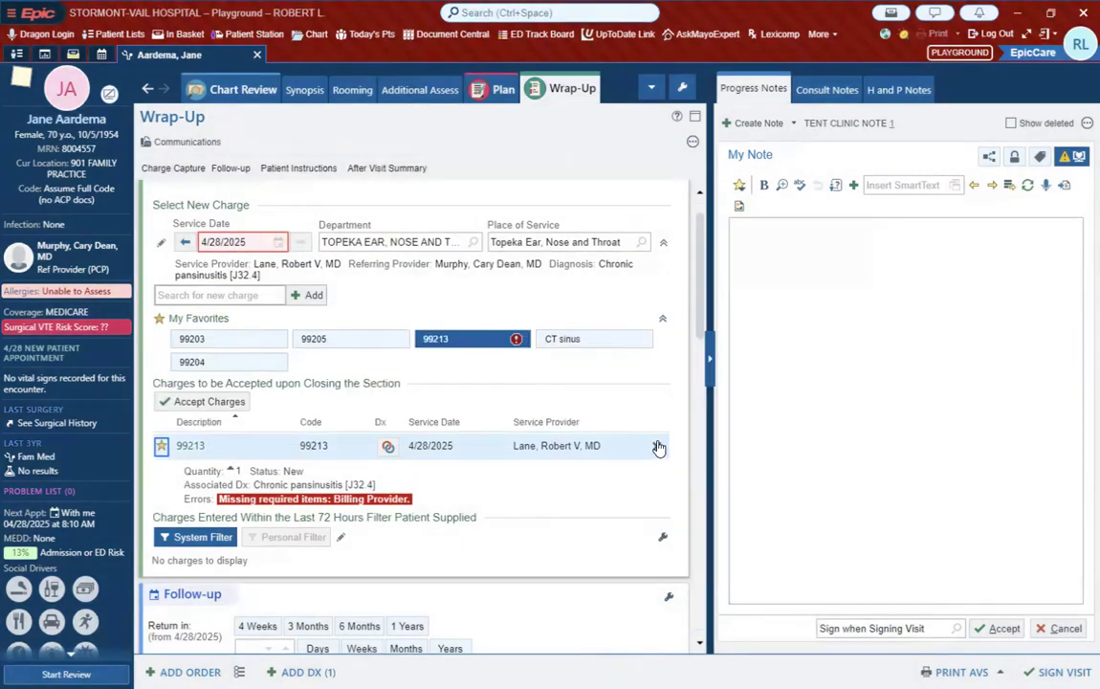
click(657, 445)
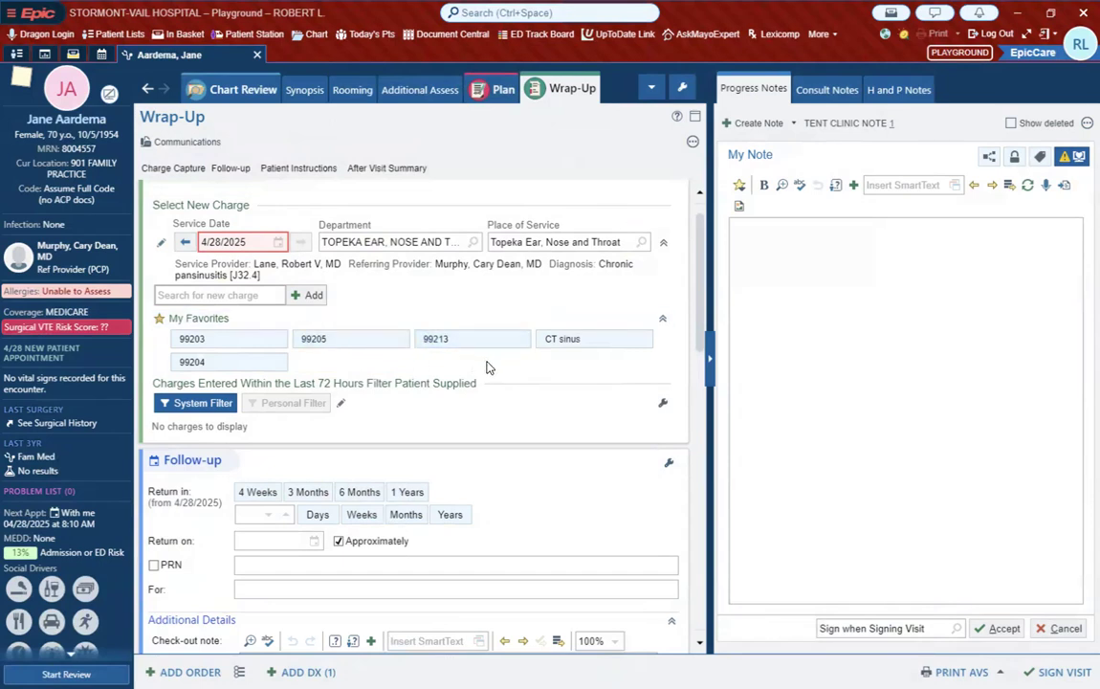
Step: Save nasal endoscopy charge 31231 to My Favorites as "Nasal endo", then remove it from the pending charges
click(218, 295)
text(31231)
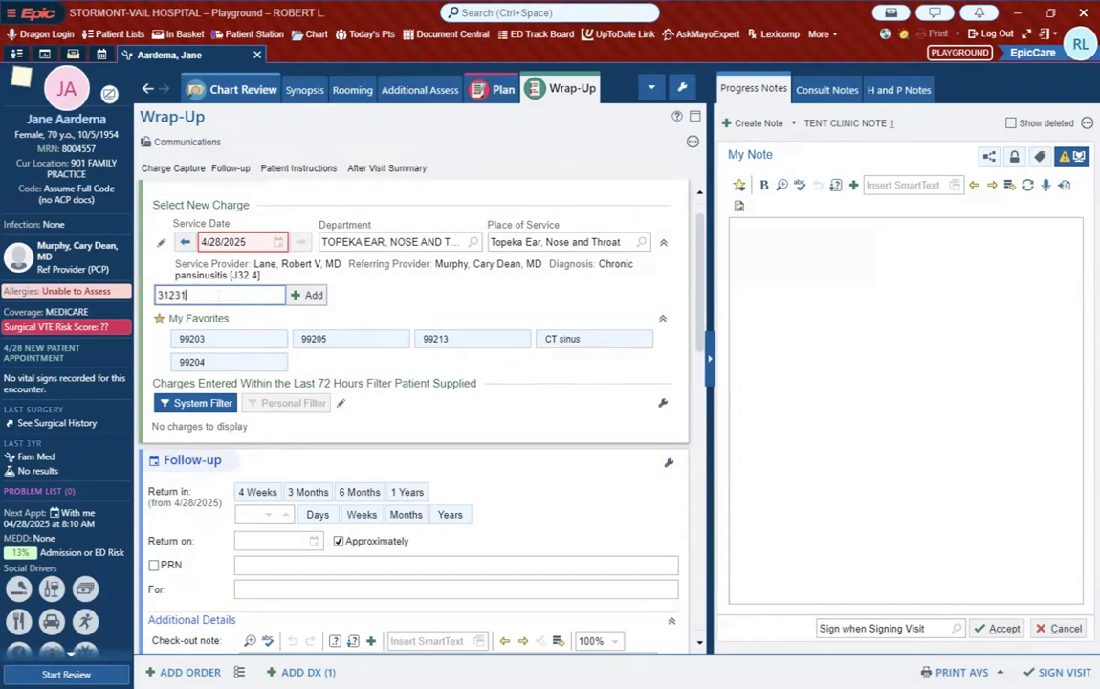
key(Return)
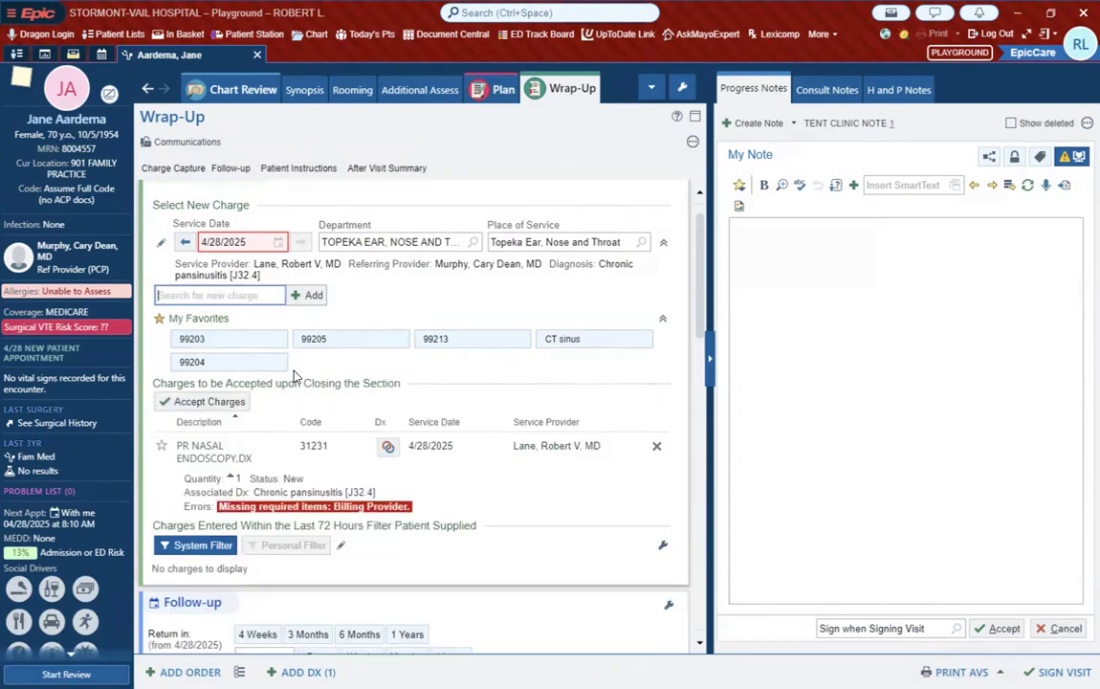
click(162, 446)
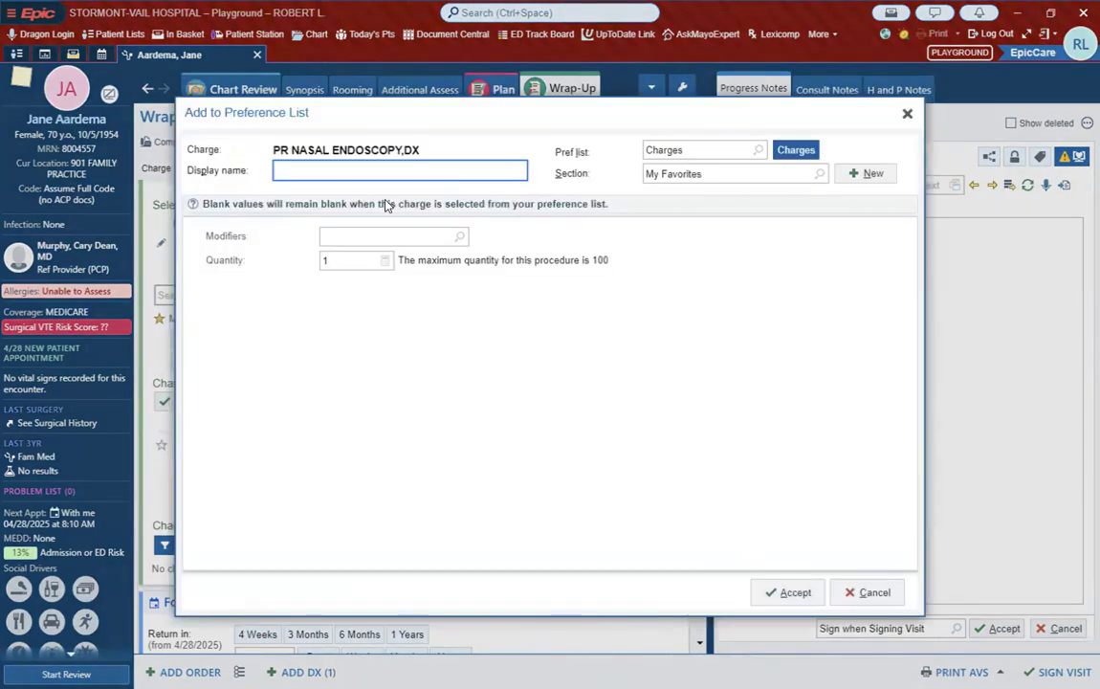
text(Nasal endo)
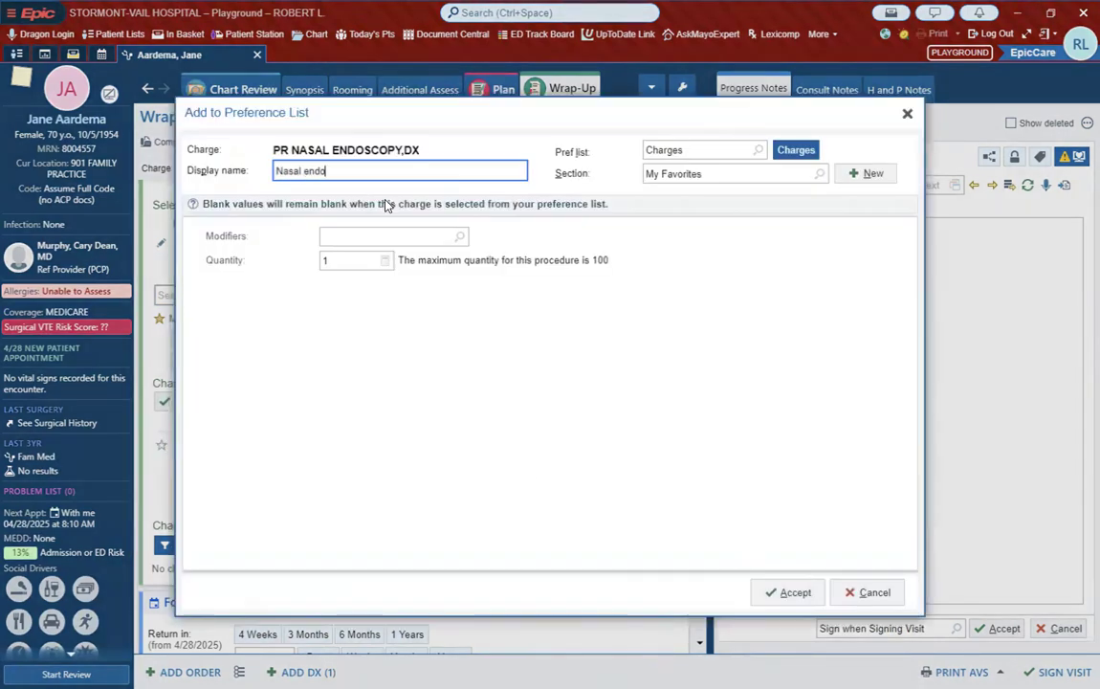
click(785, 592)
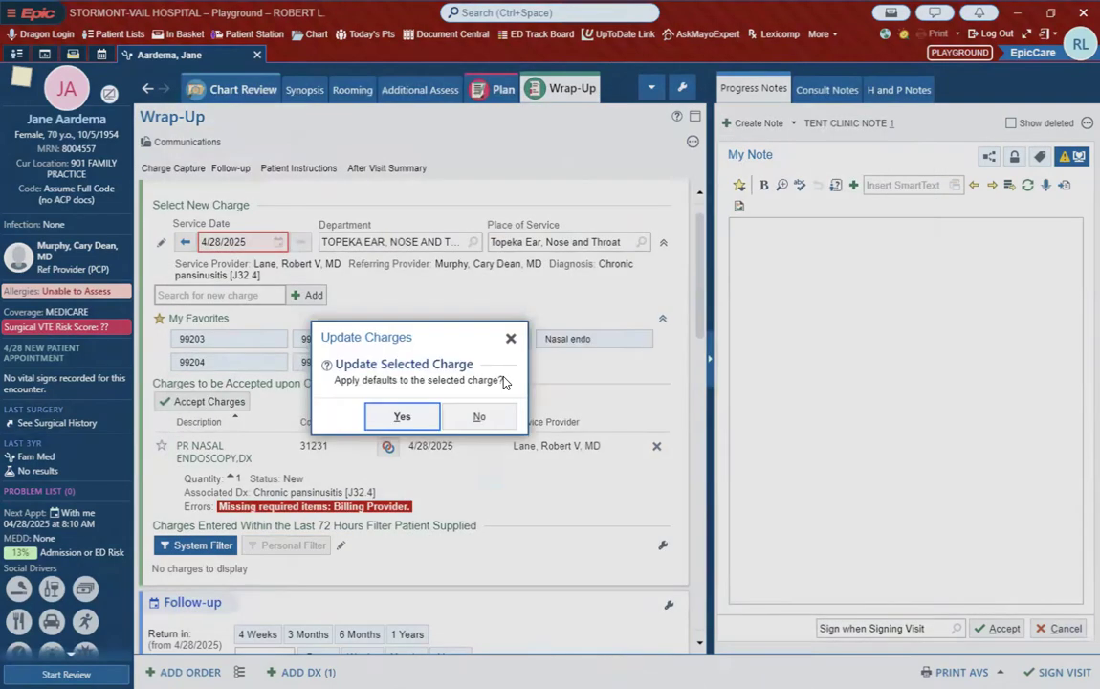
click(413, 415)
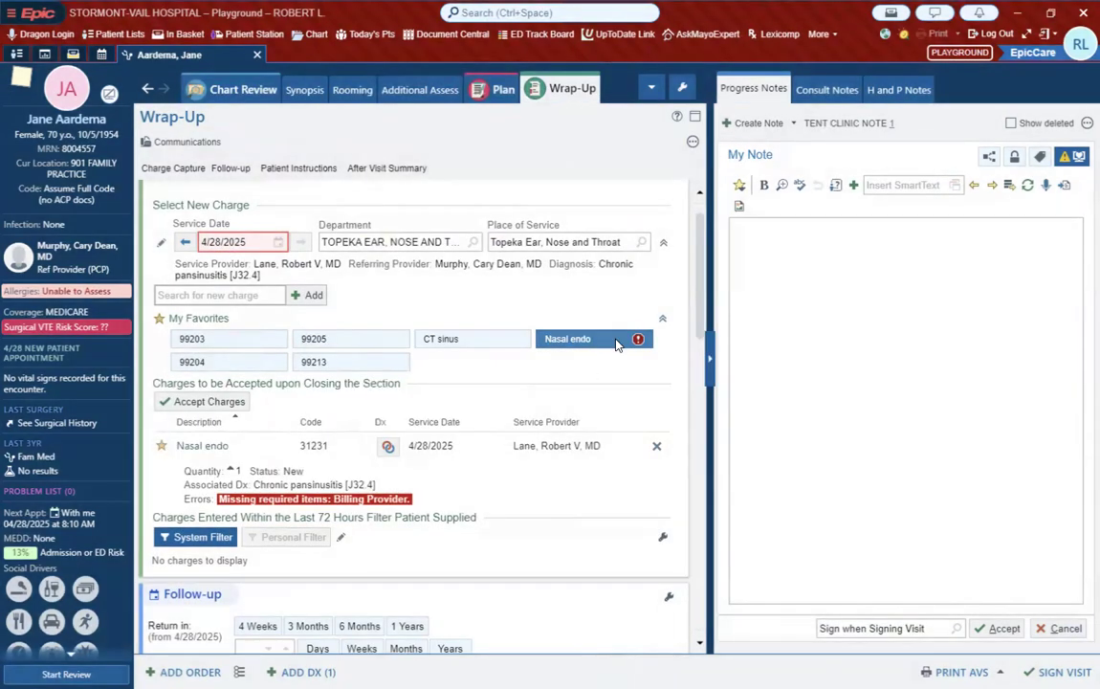
click(657, 445)
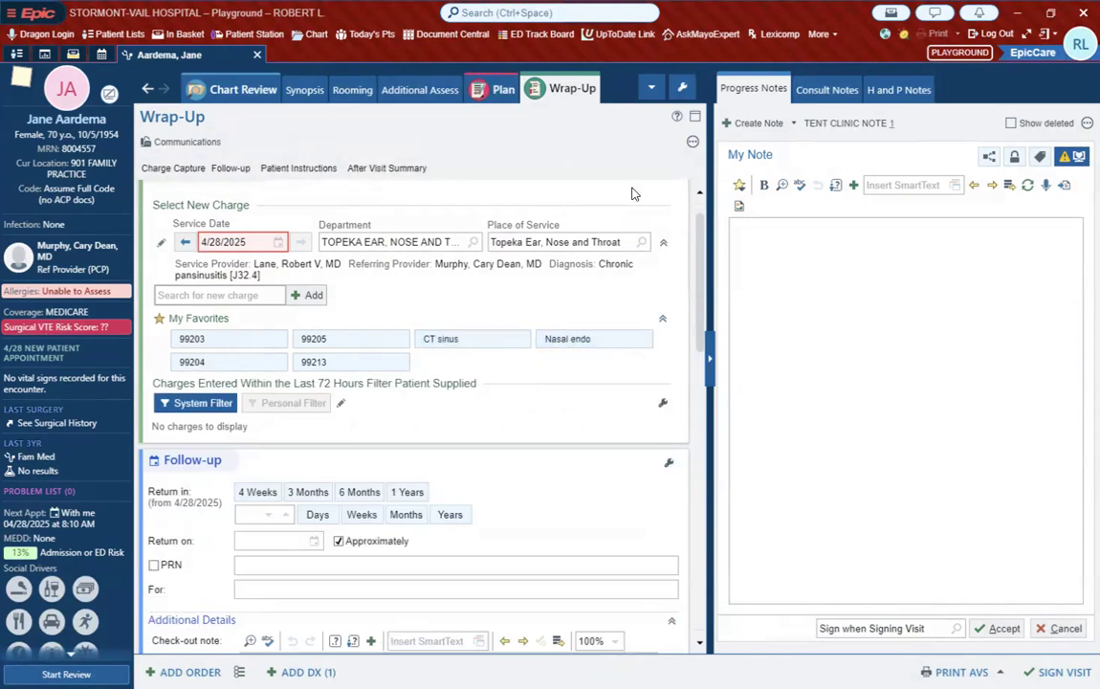
click(693, 144)
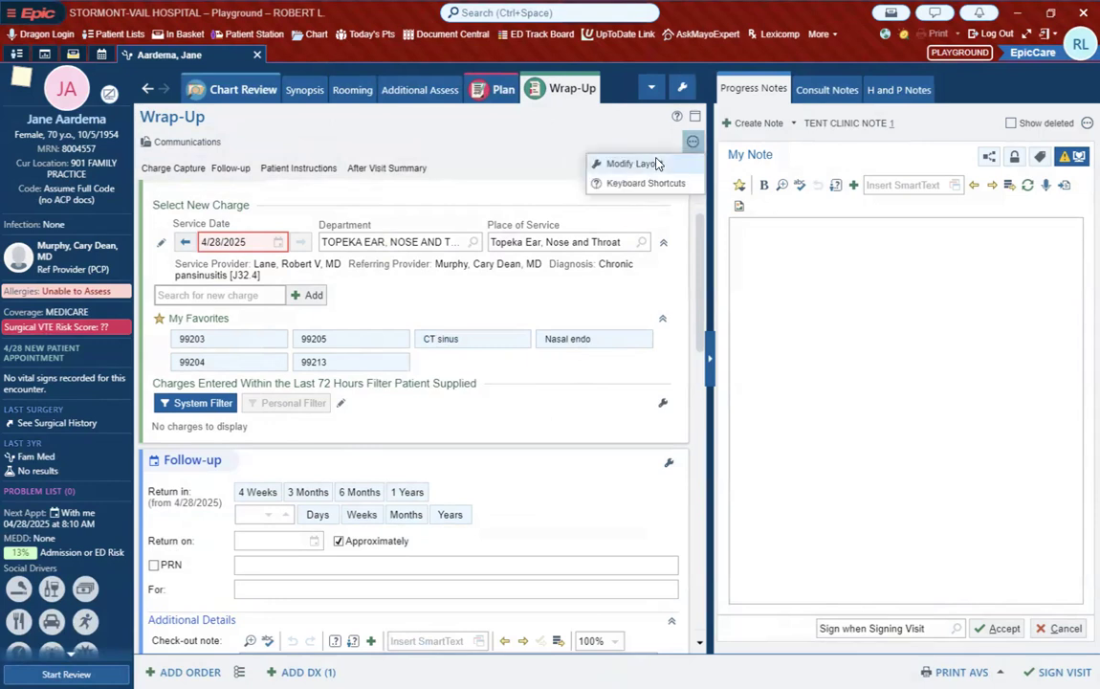
click(595, 163)
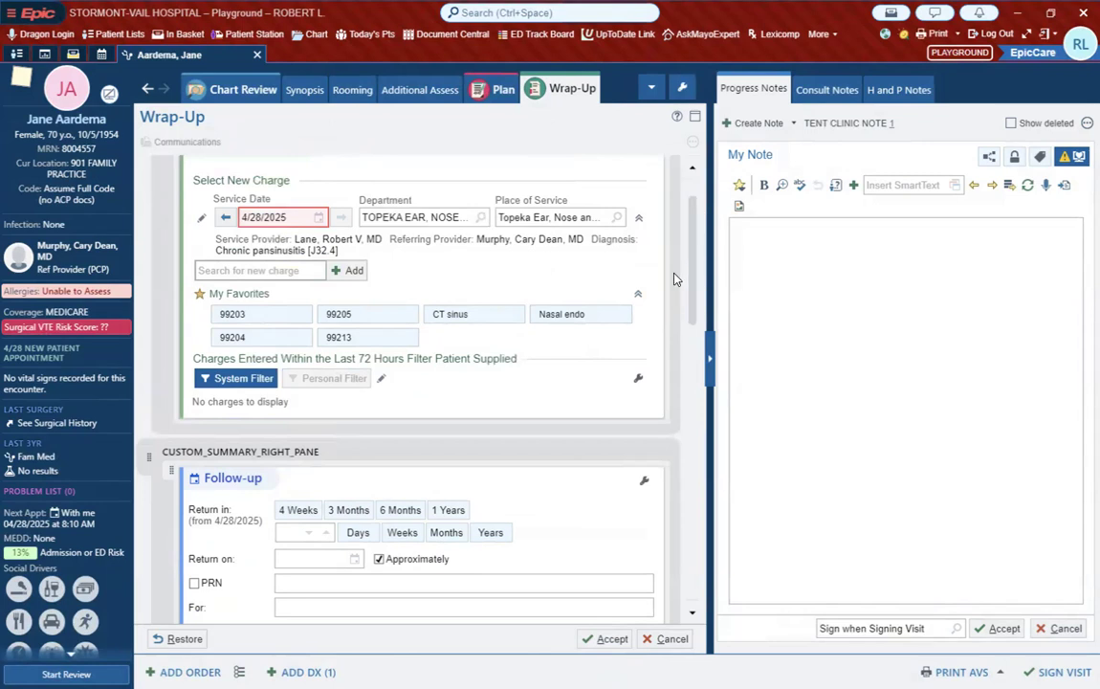
click(593, 637)
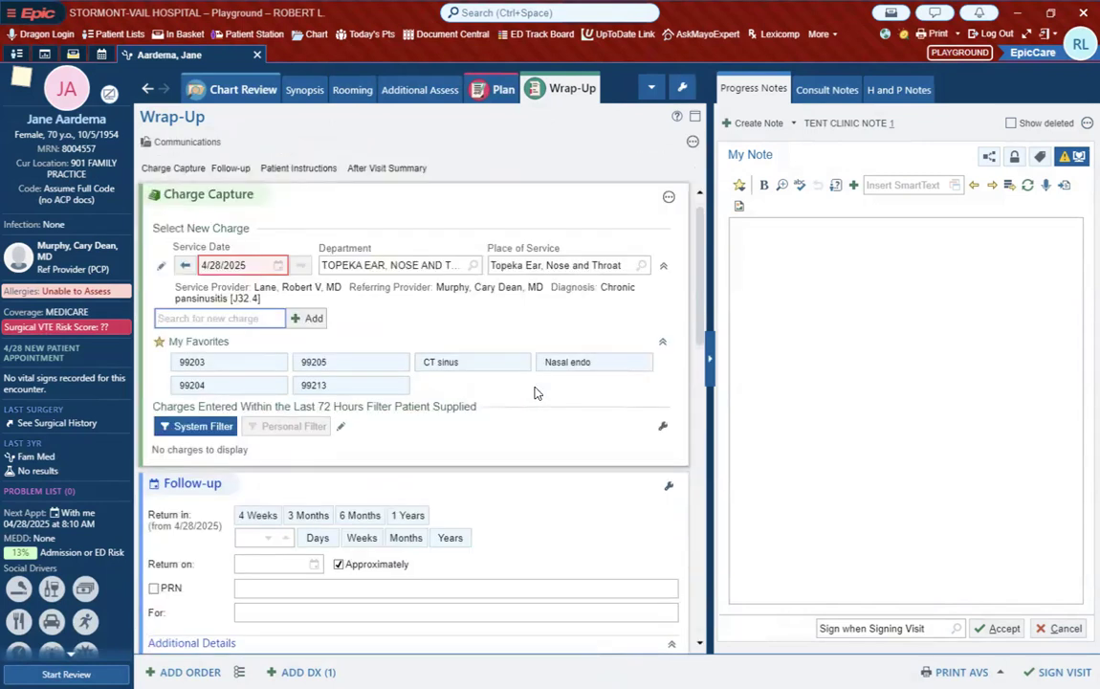
Step: Configure Charge Capture to show the preference list as checkboxes in 3 columns
click(670, 198)
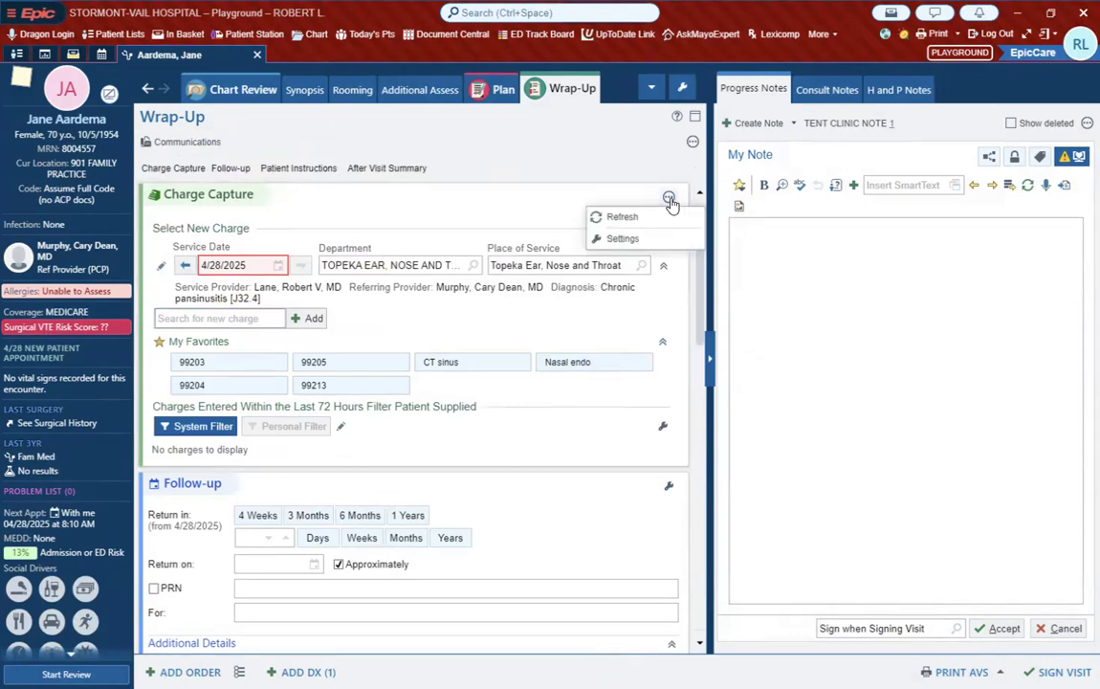
click(619, 240)
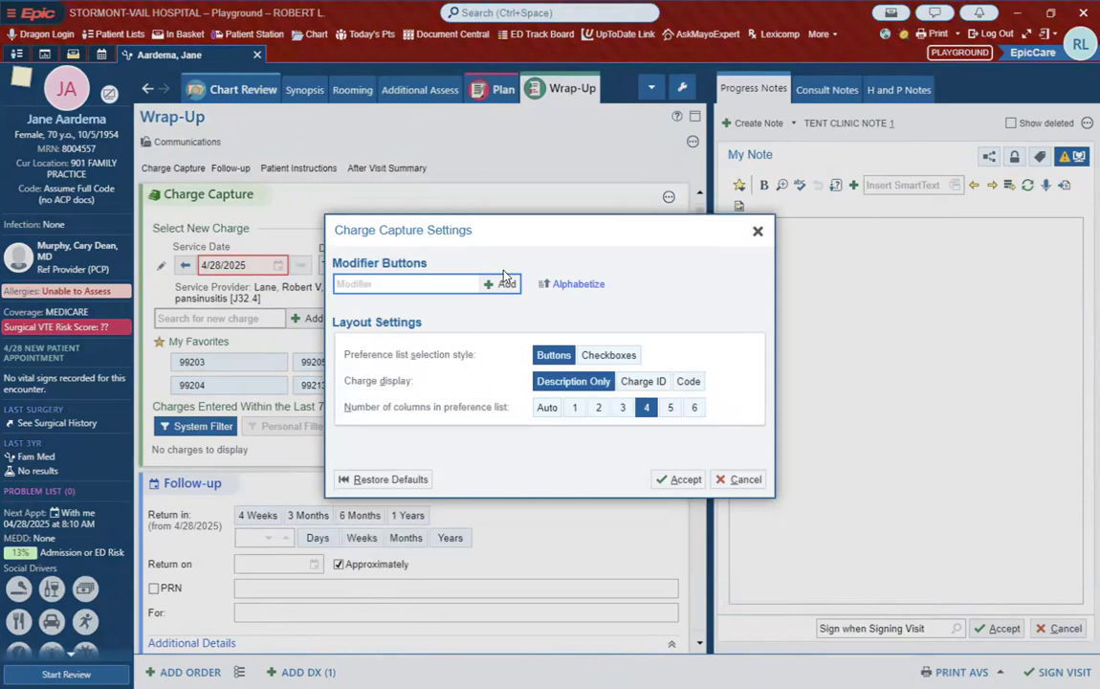
click(603, 354)
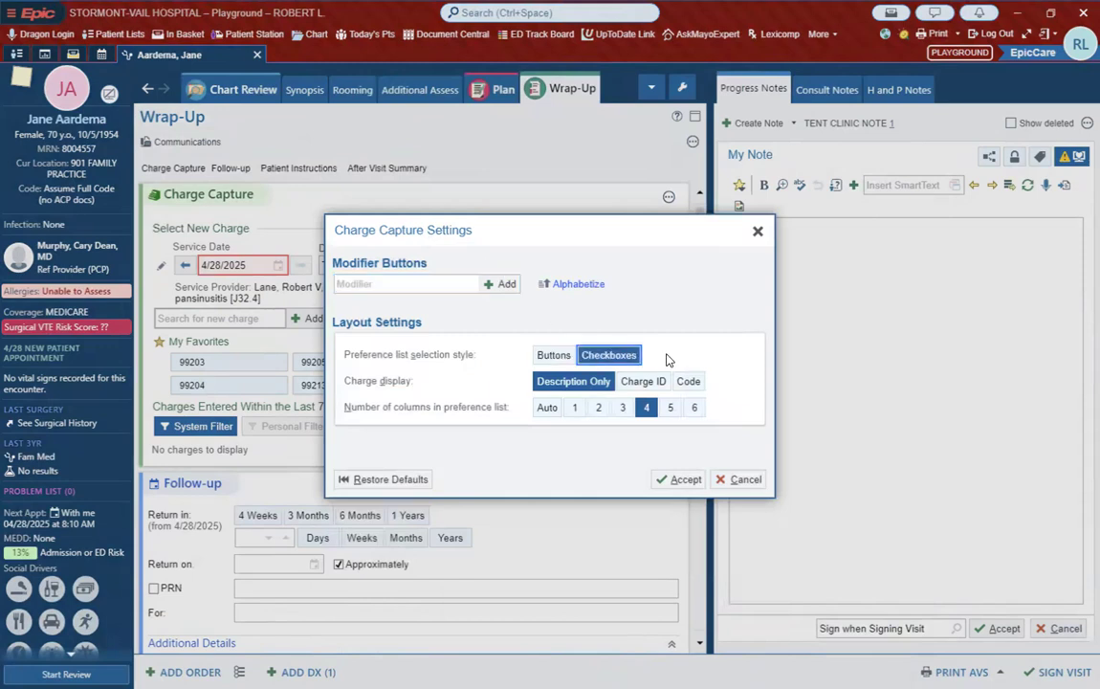
click(598, 409)
click(622, 407)
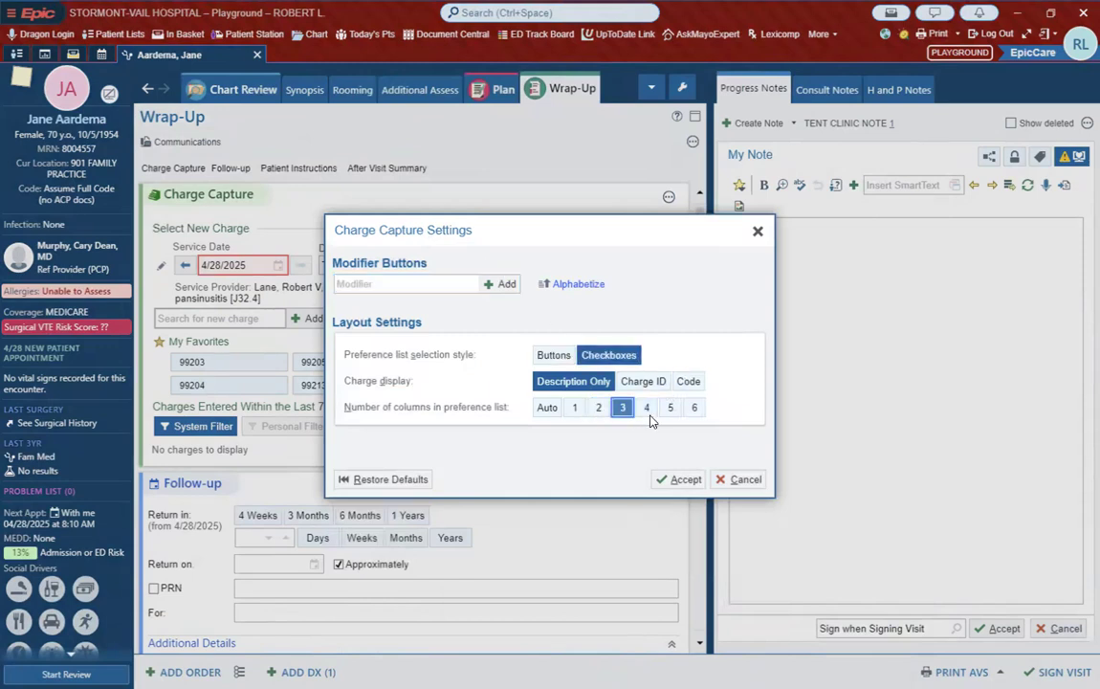
click(683, 479)
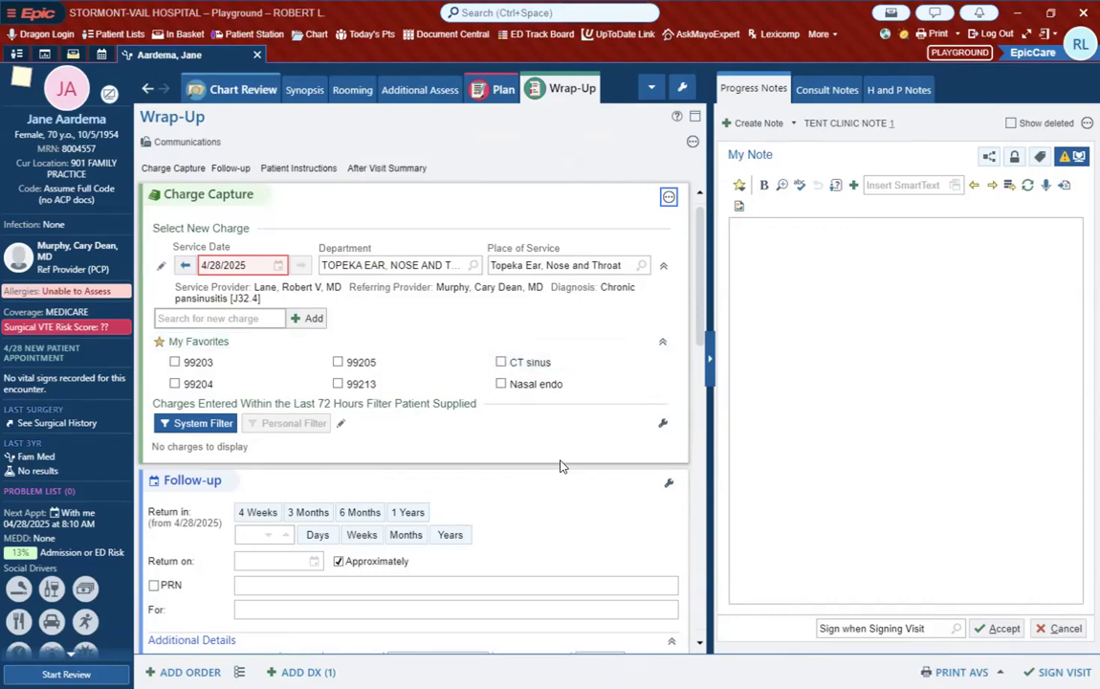
scroll(560, 466, down, 1)
scroll(560, 466, down, 2)
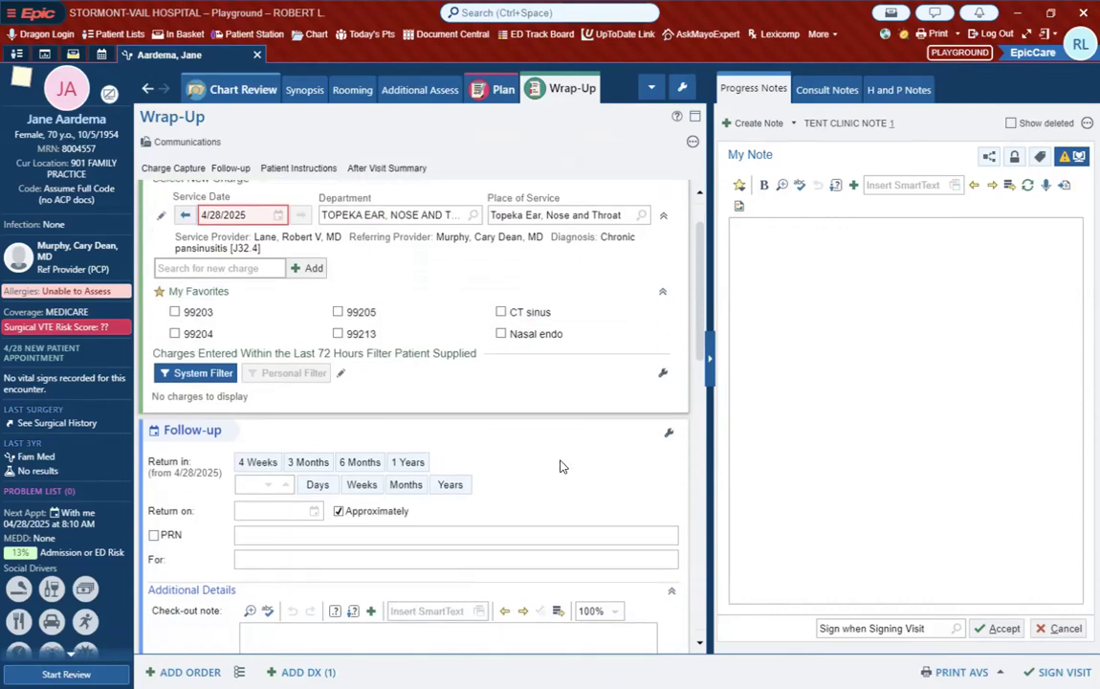
scroll(561, 466, down, 1)
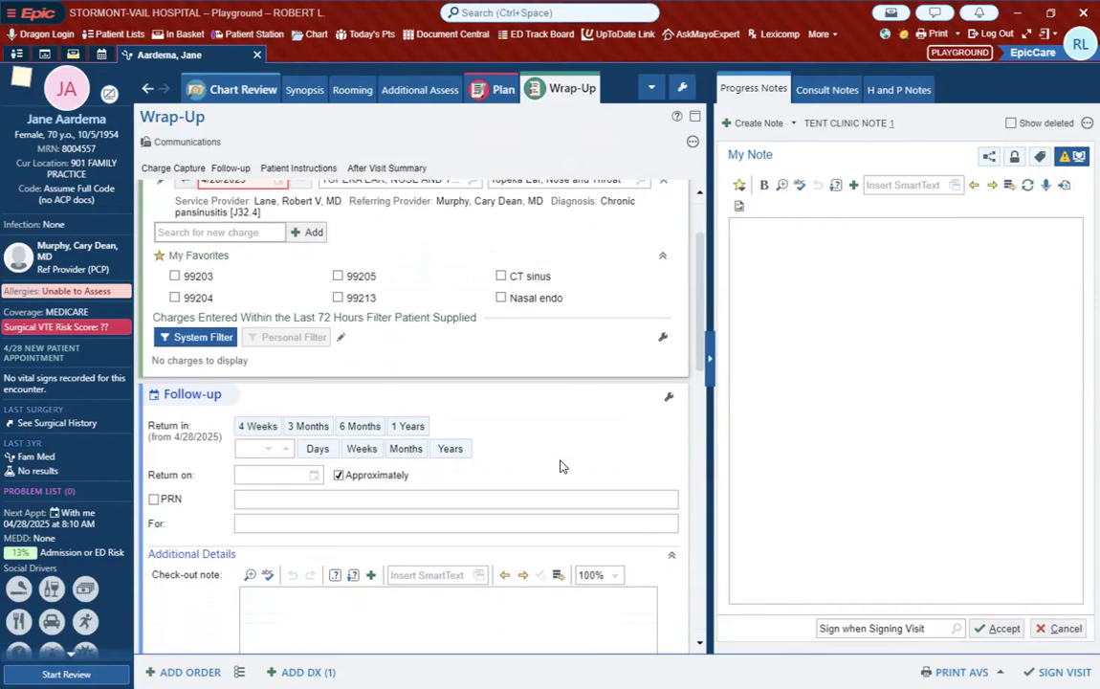
scroll(560, 466, up, 1)
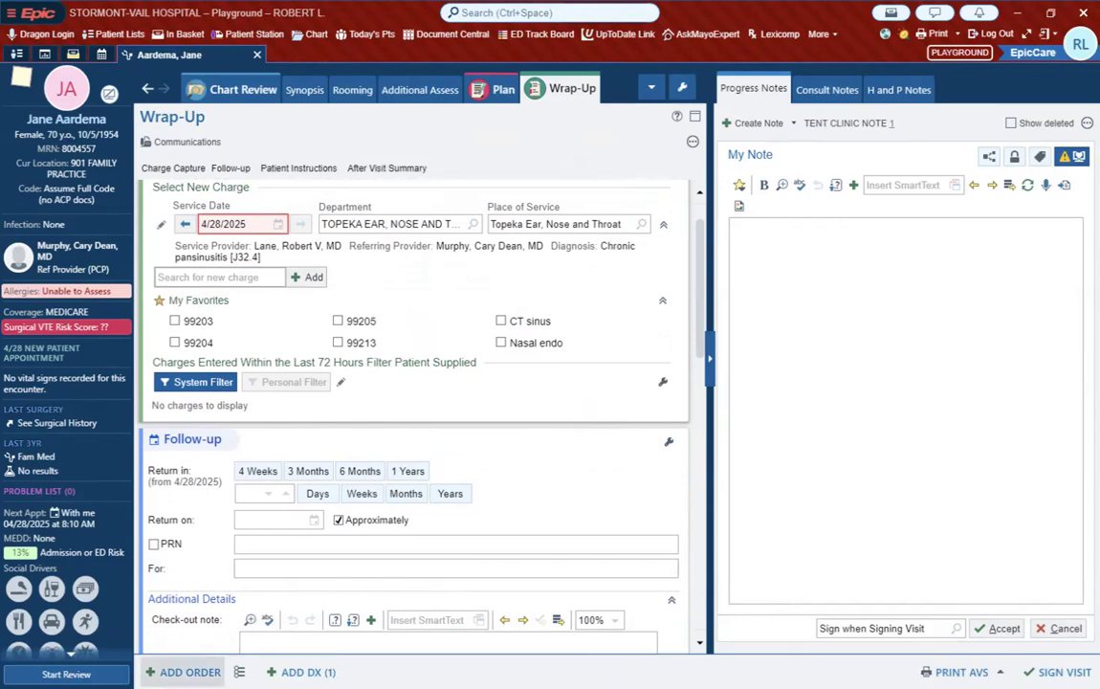
Step: Add an order for simvastatin (ZOCOR) tablet 20 mg with its default details, then remove it from the unsigned orders
click(182, 672)
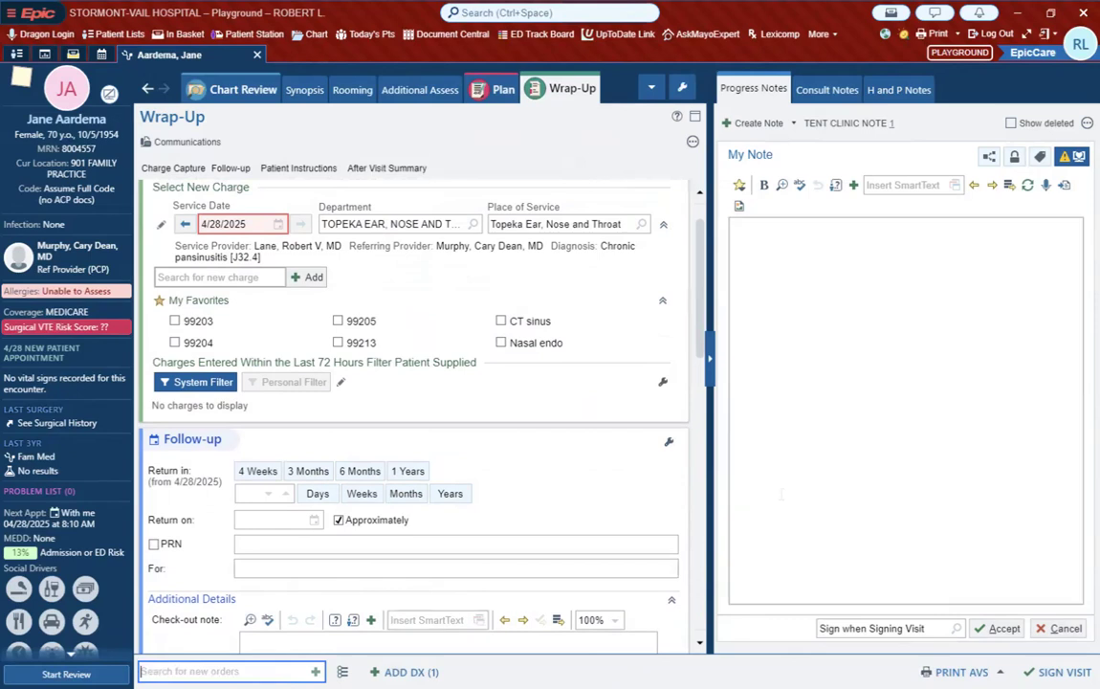
text(simvasta)
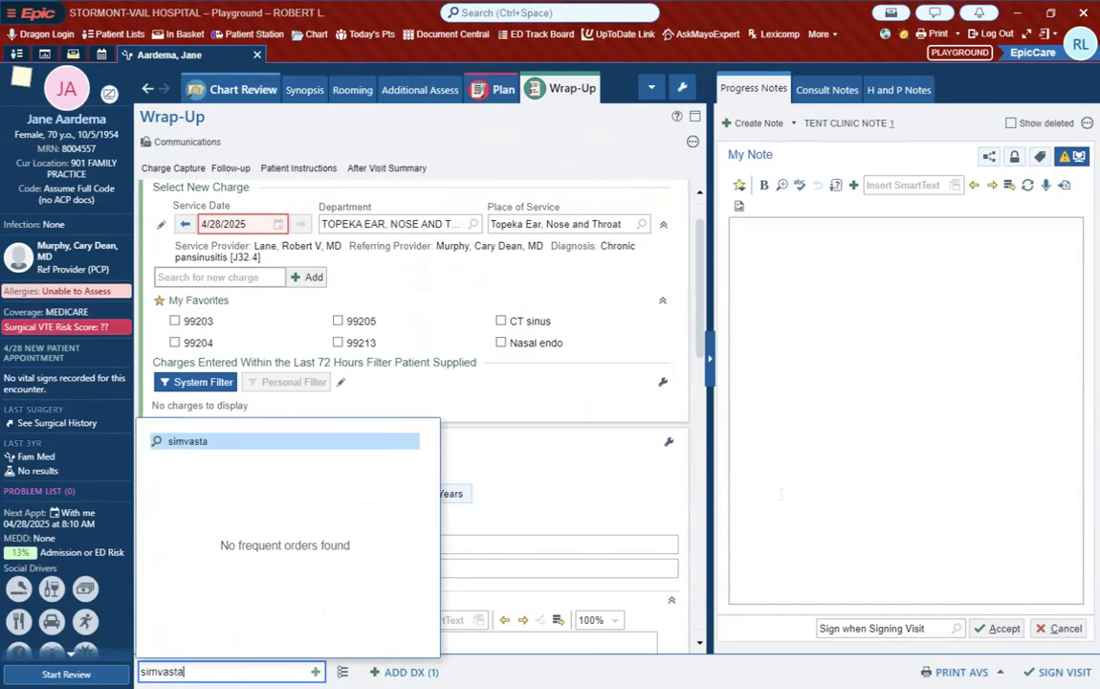
text(tin)
key(Return)
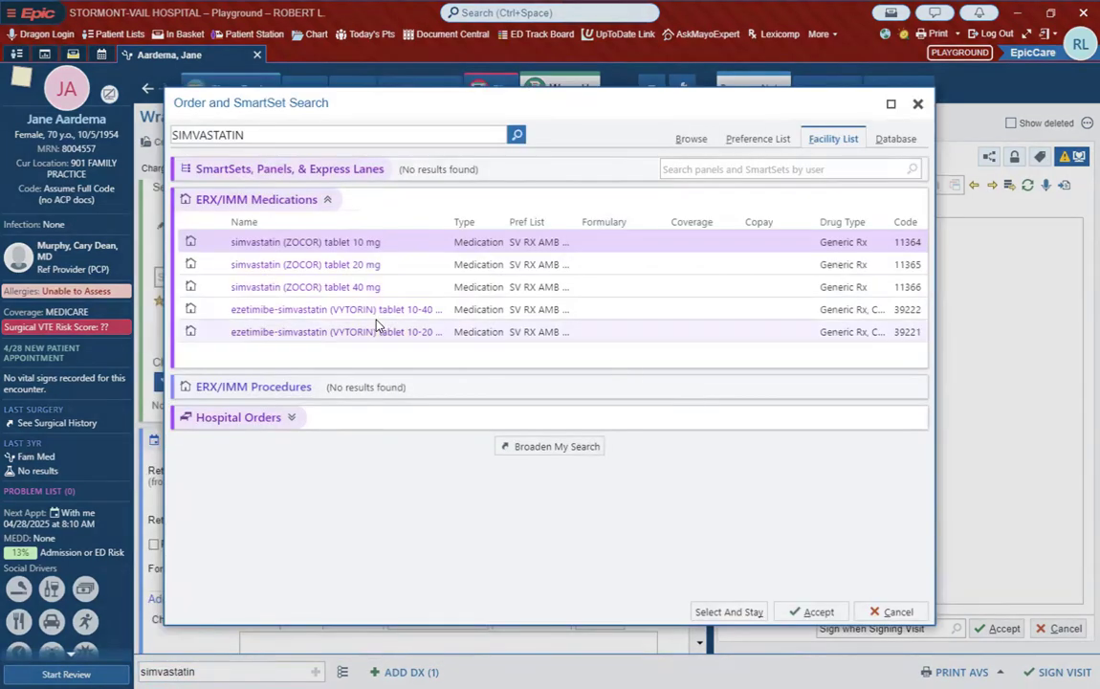
click(333, 267)
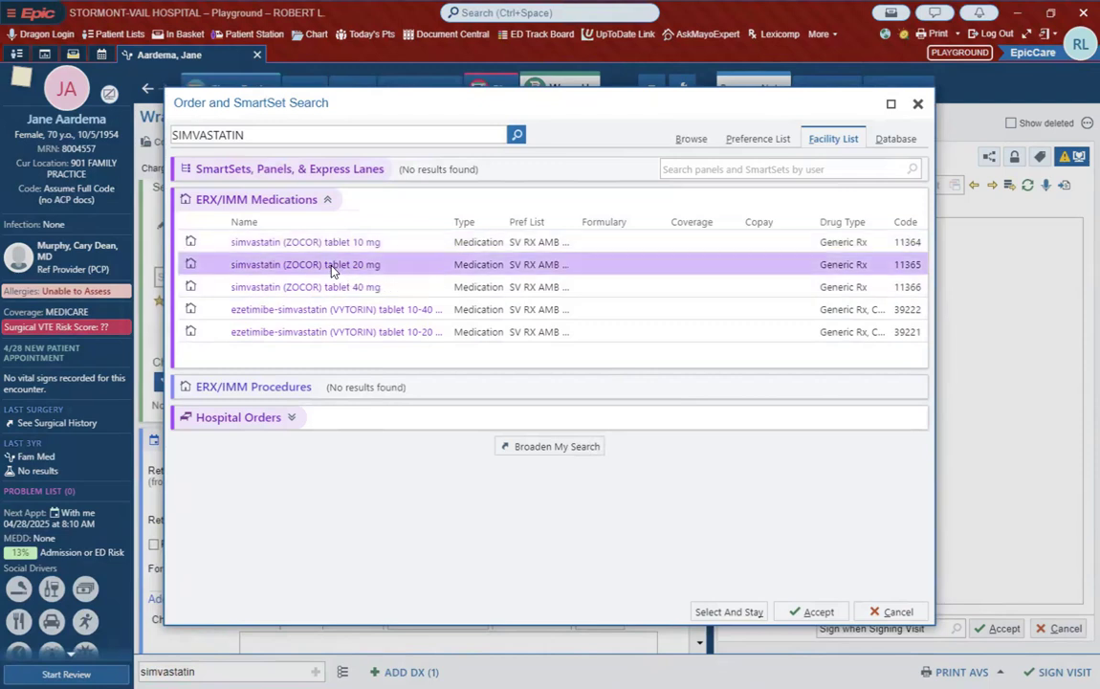
double_click(333, 269)
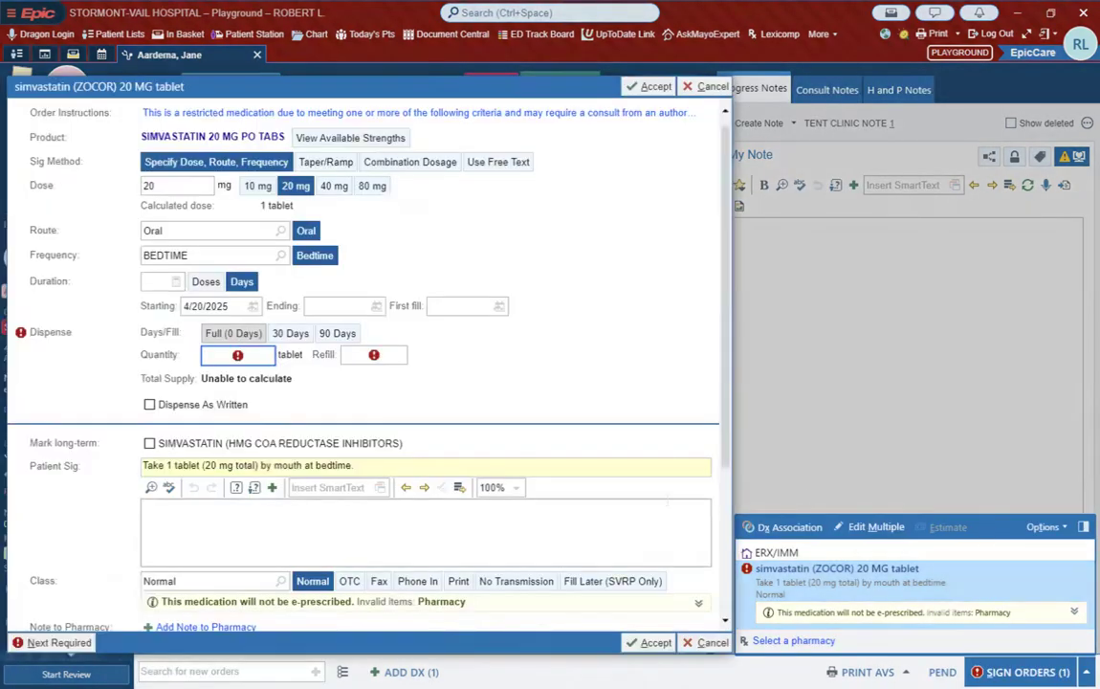
click(650, 86)
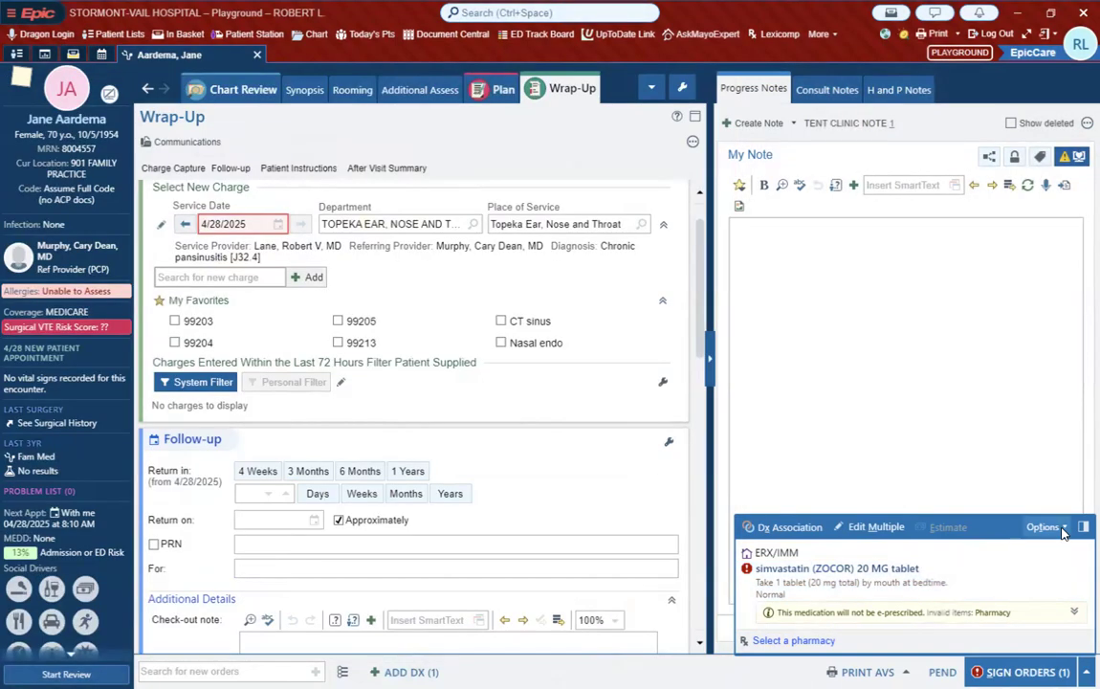
click(1088, 568)
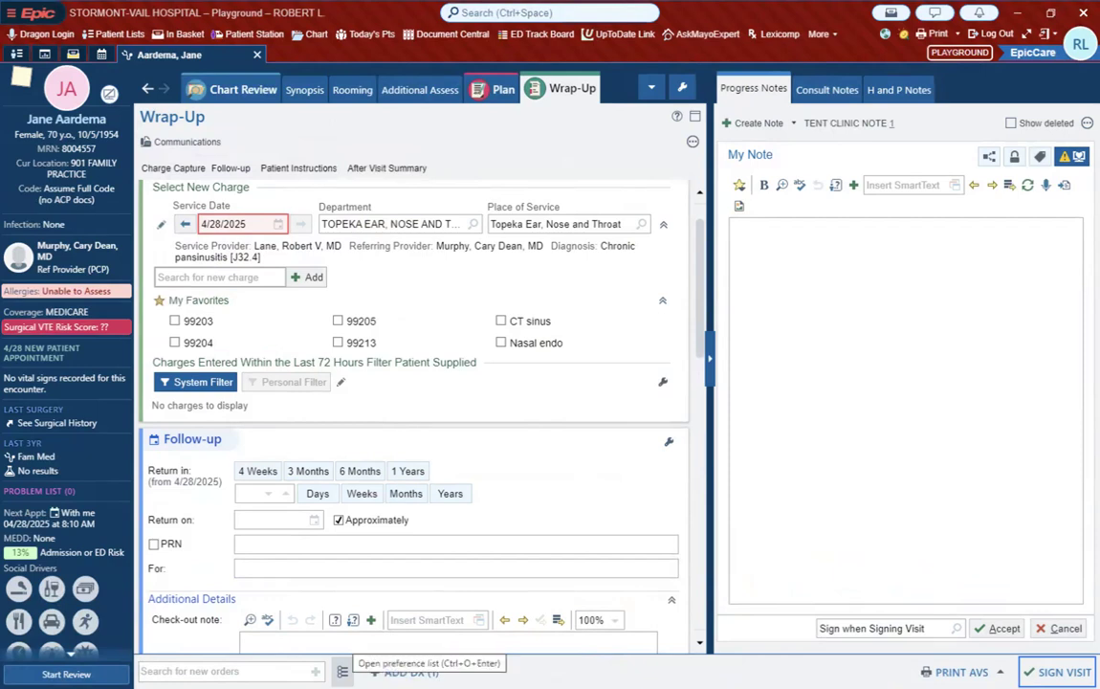
Step: Browse the order preference list, add the favorite cefdinir (OMNICEF) capsule 300 mg, then remove that order from the unsigned orders
click(341, 670)
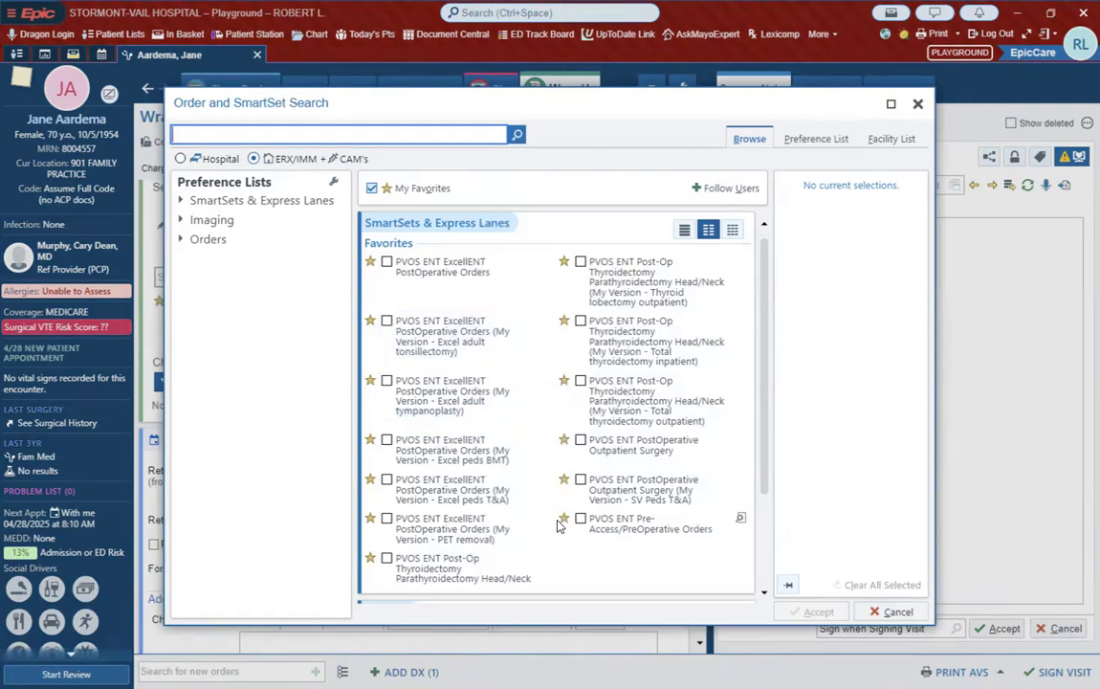
scroll(560, 525, down, 5)
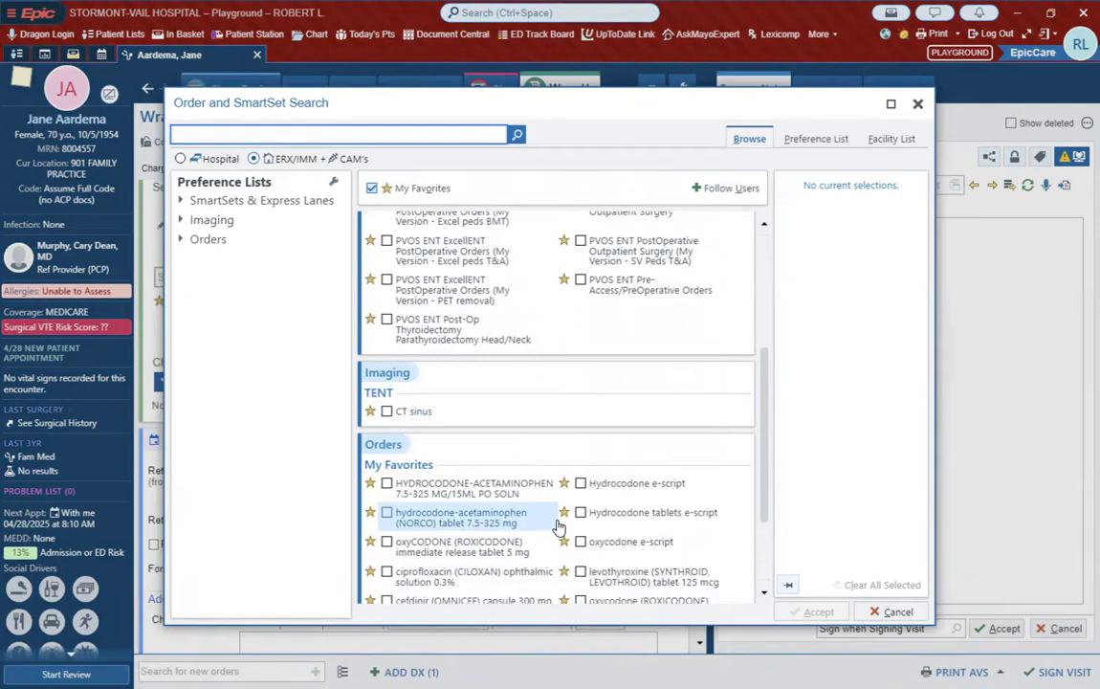
scroll(560, 526, down, 2)
scroll(560, 525, up, 2)
scroll(559, 526, down, 2)
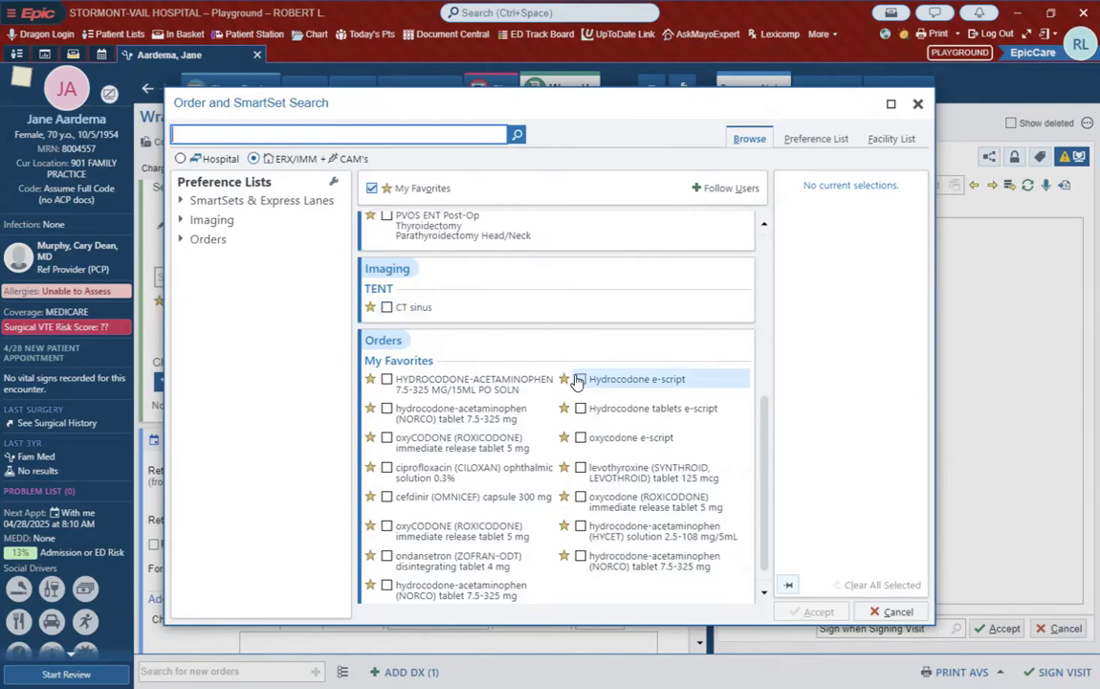
click(392, 497)
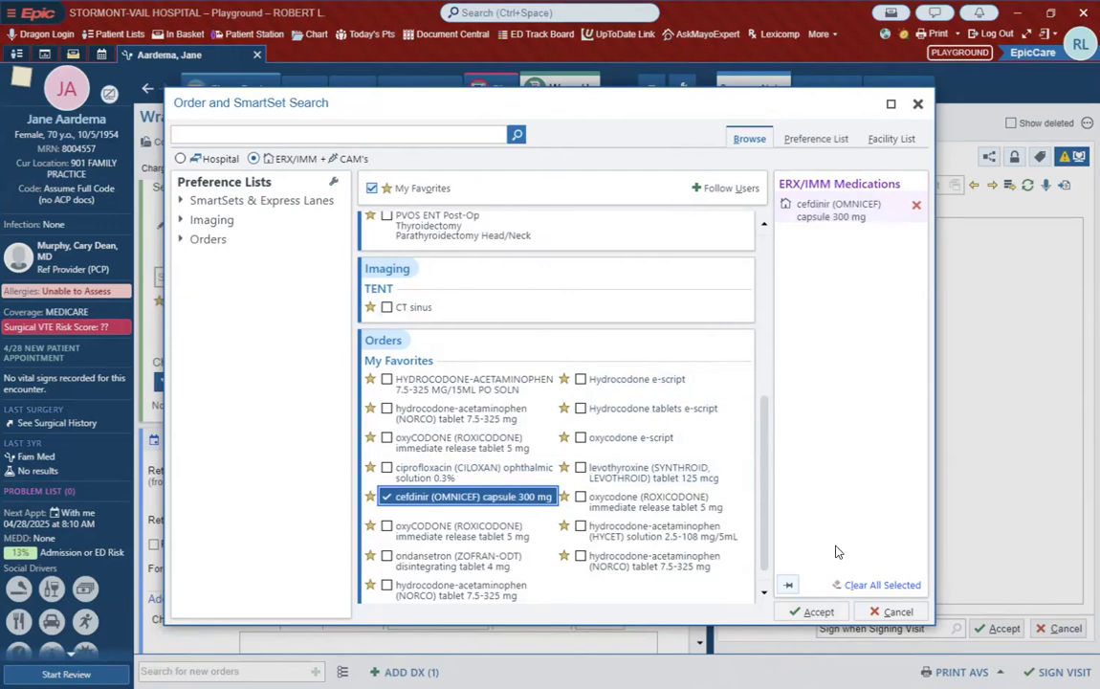
click(817, 613)
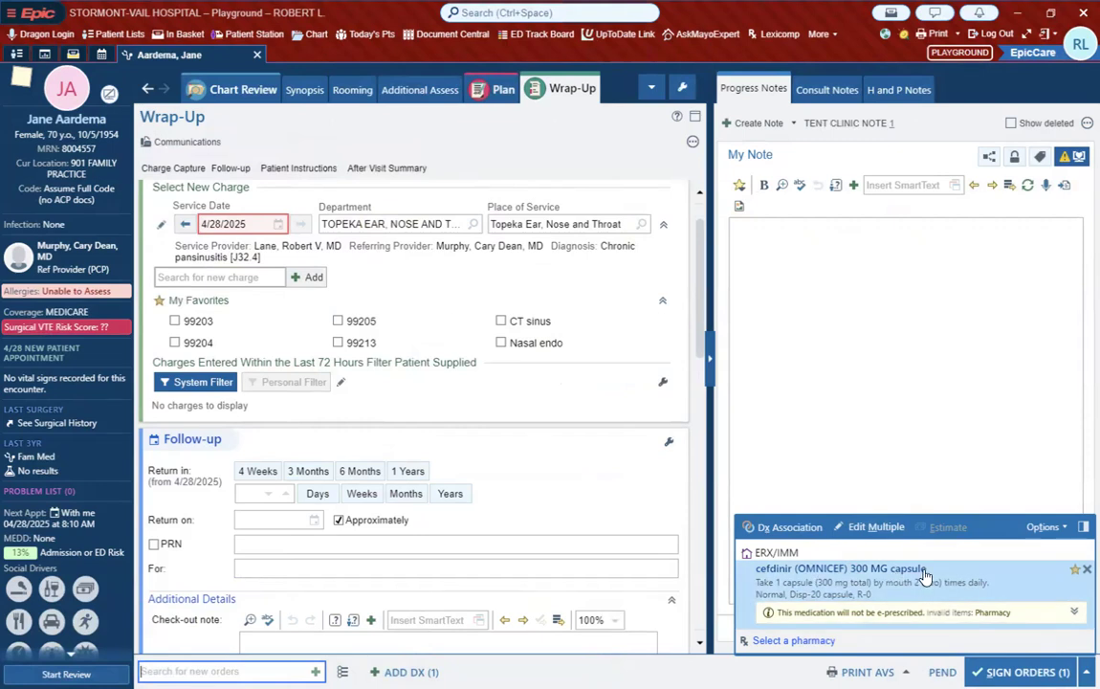
click(1087, 569)
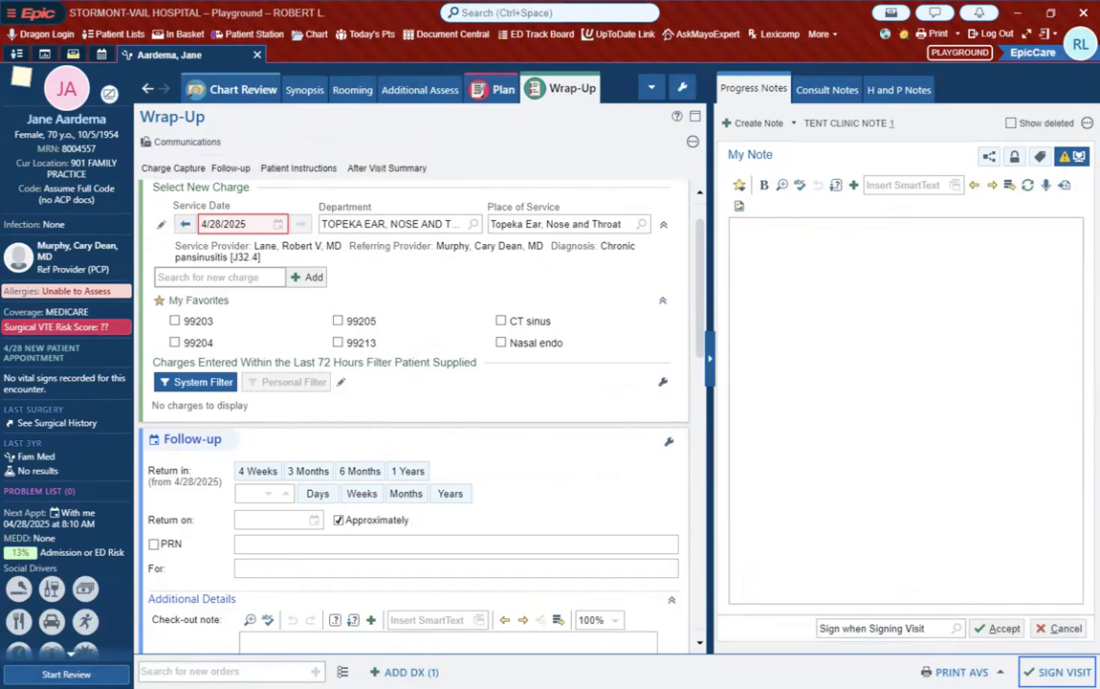
Step: Search for cefdinir orders, compare the preference list matches with the facility list matches, and close the search without ordering
click(203, 672)
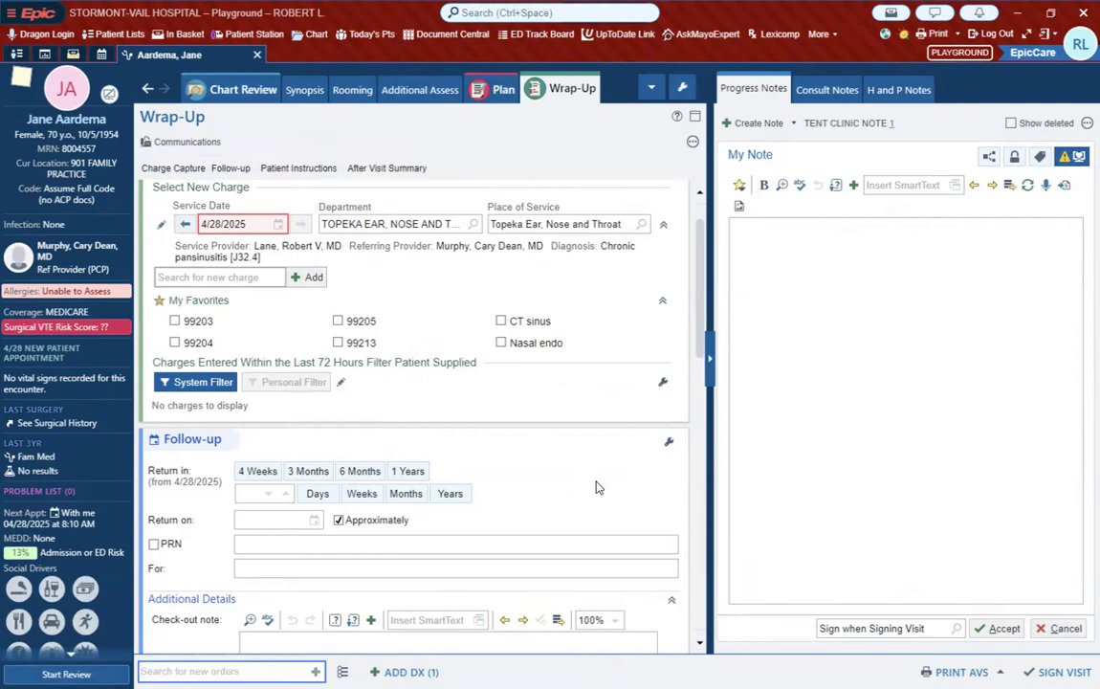
text(cefdi)
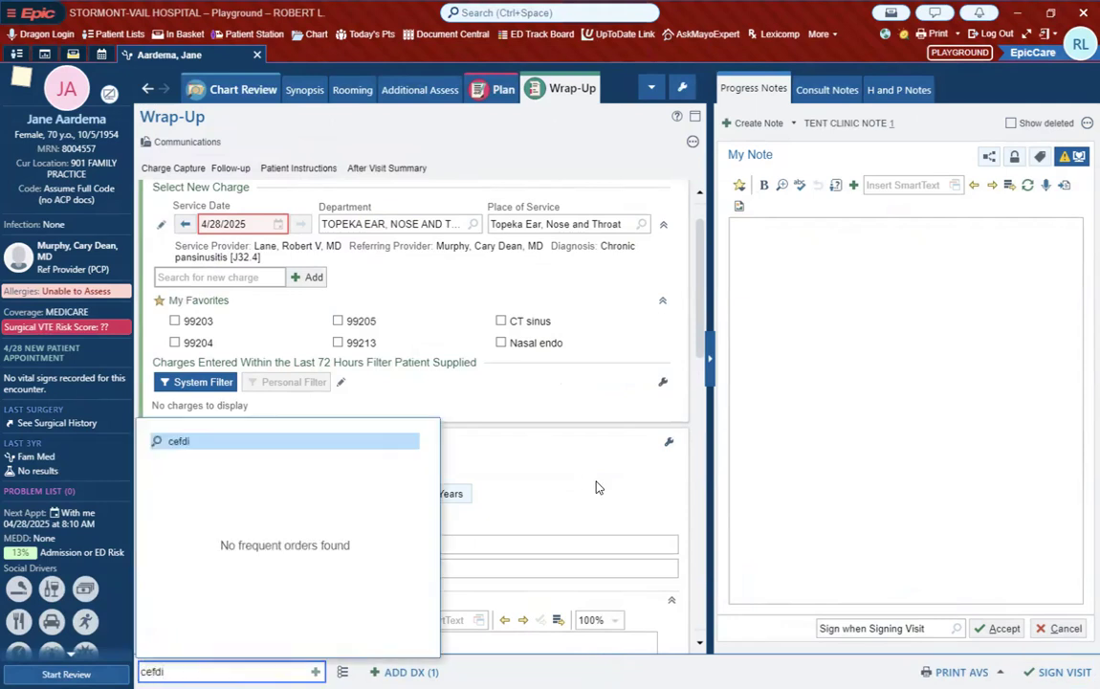
text(nir)
key(Return)
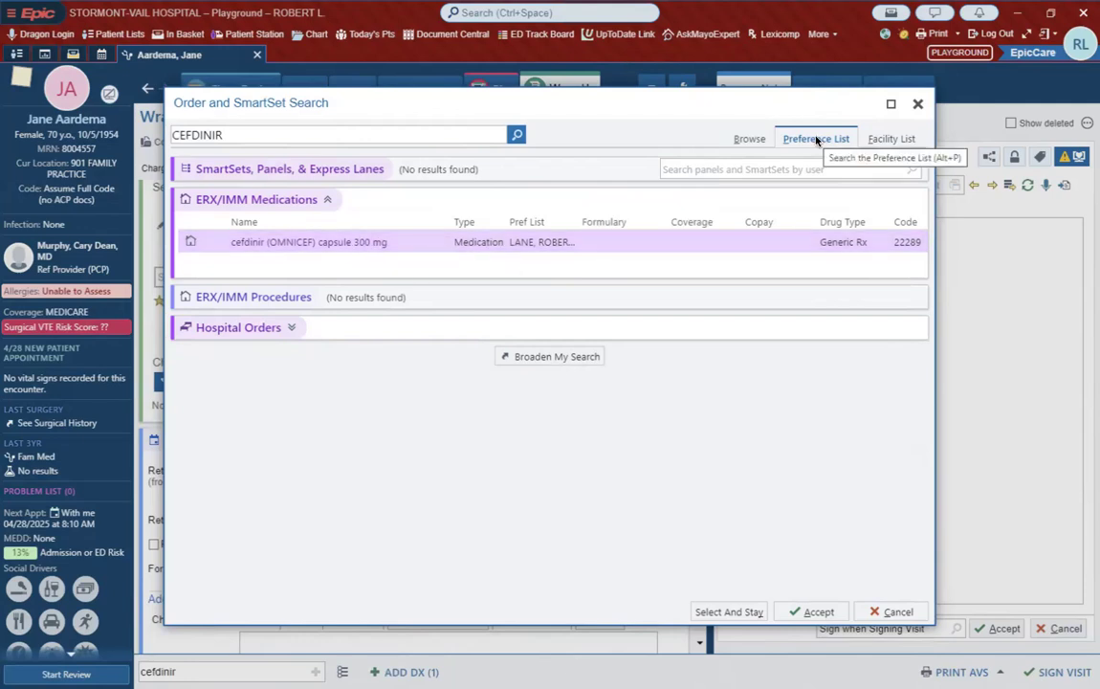
click(889, 140)
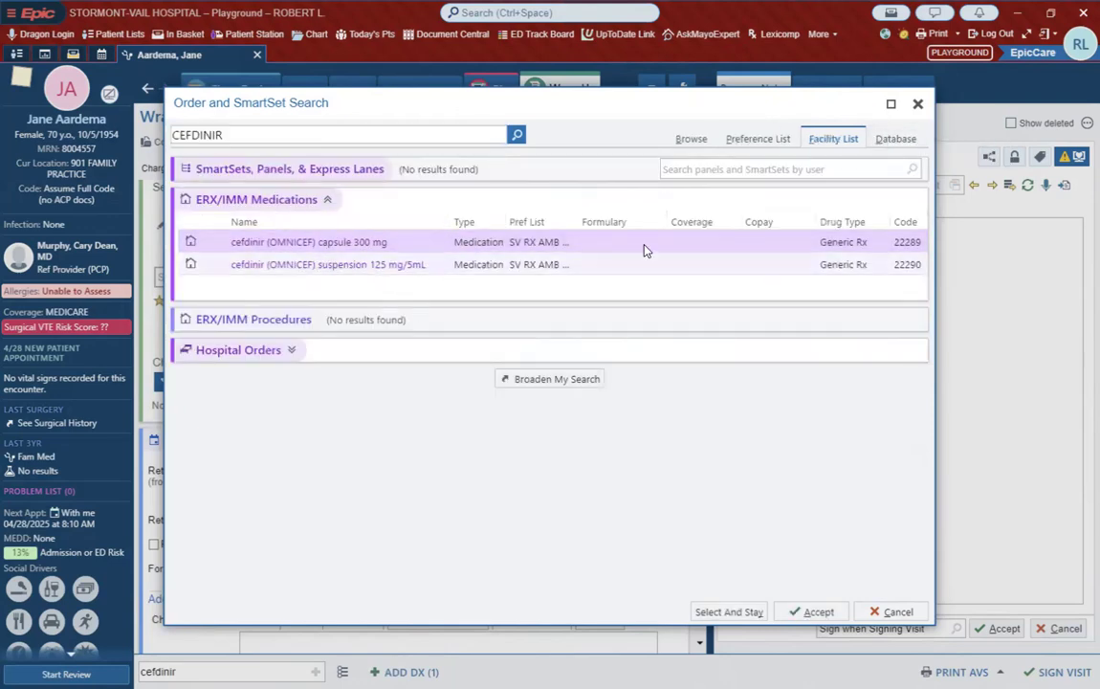
click(918, 106)
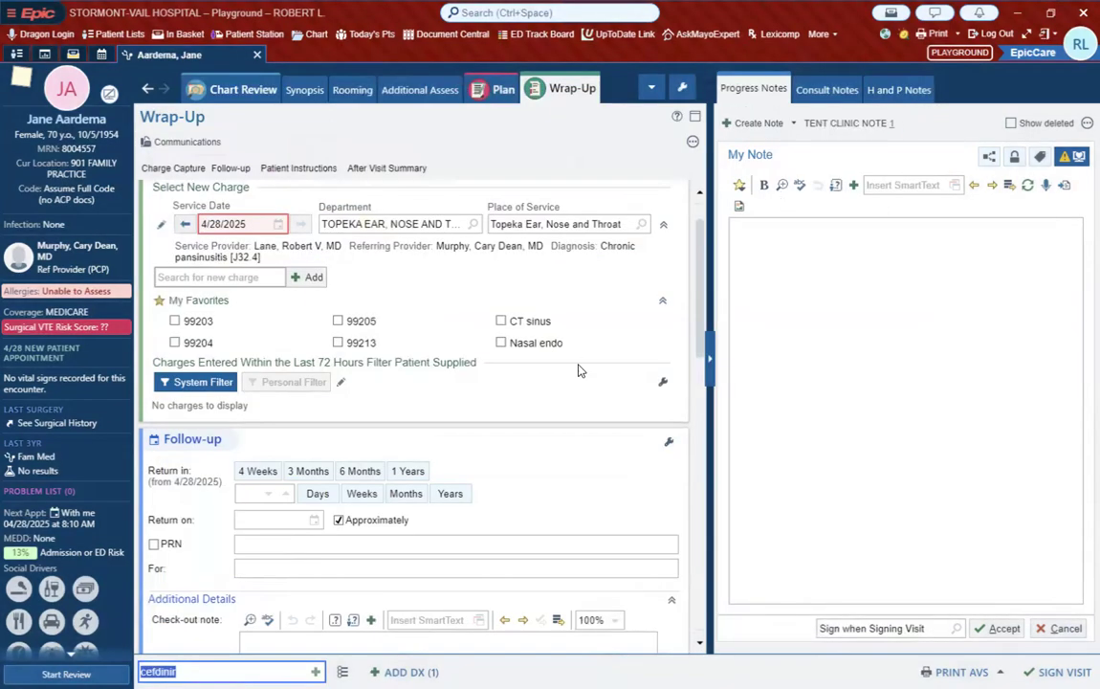
Step: Search the preference list for orders matching "cef" and leave the search without ordering
key(Return)
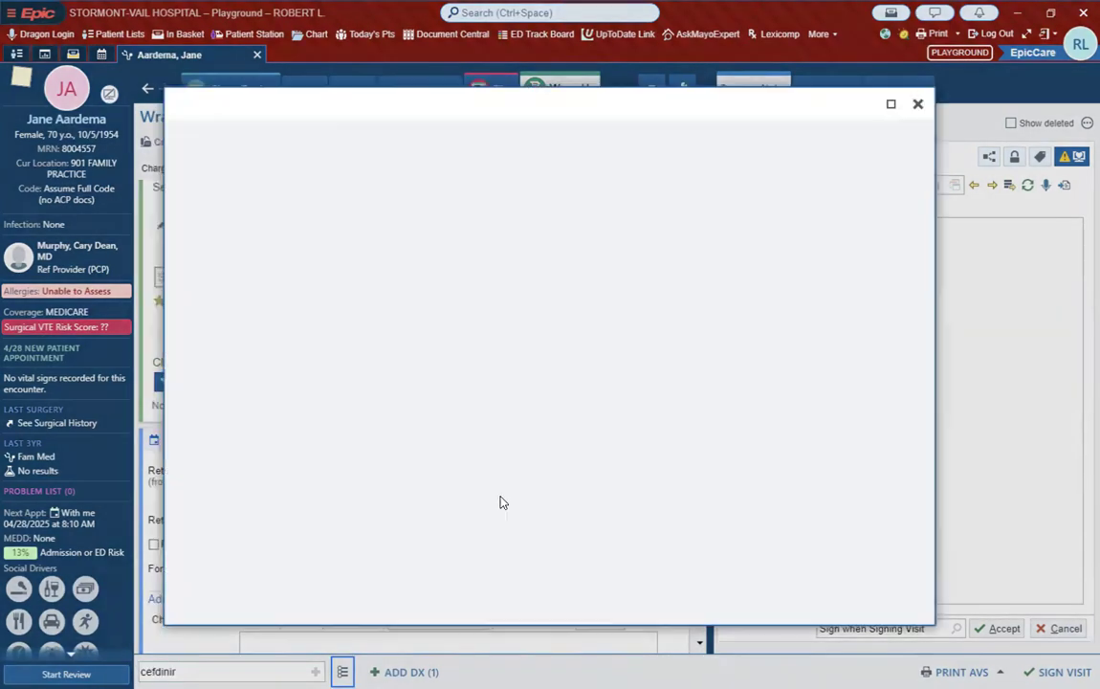
click(917, 103)
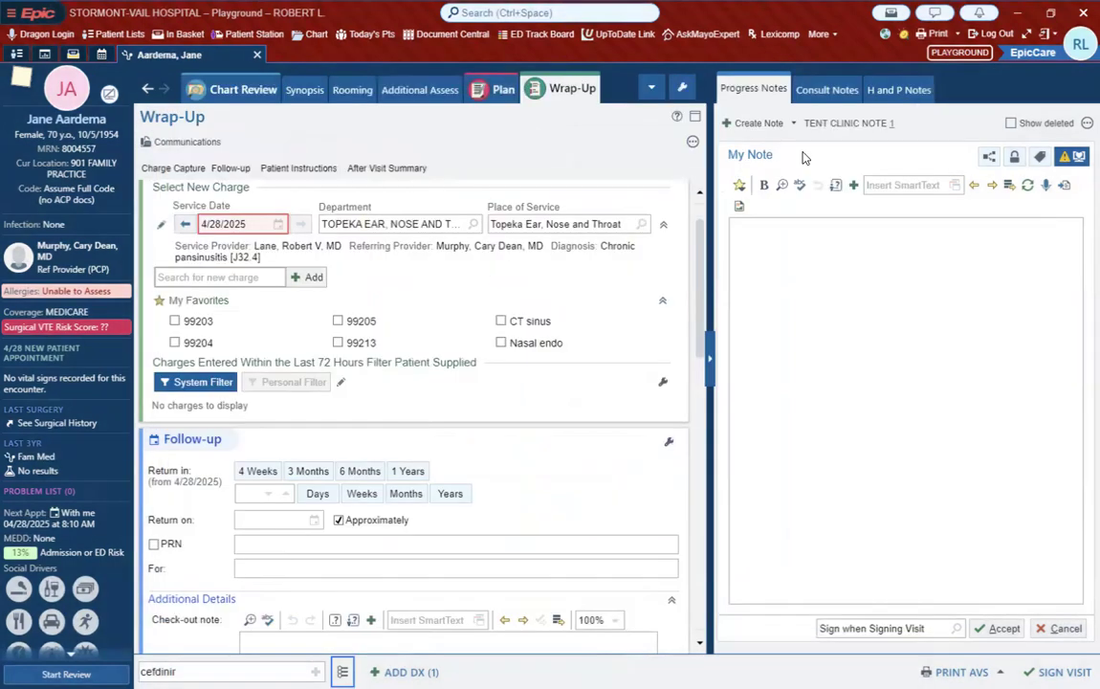
text(cef)
key(Return)
click(301, 242)
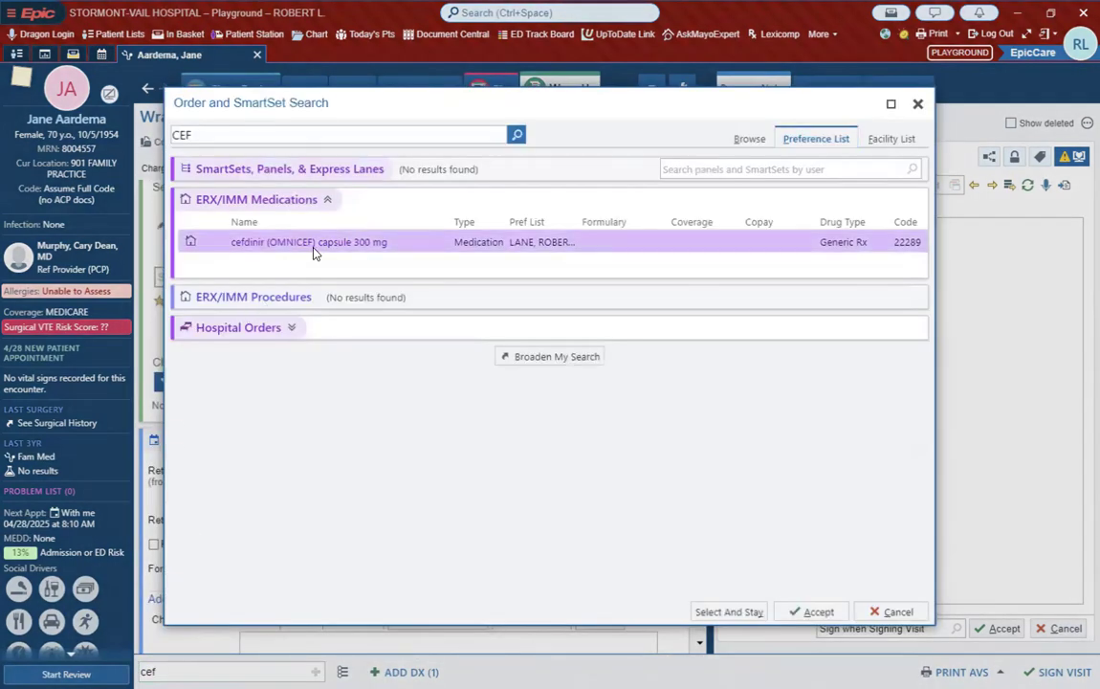
click(899, 611)
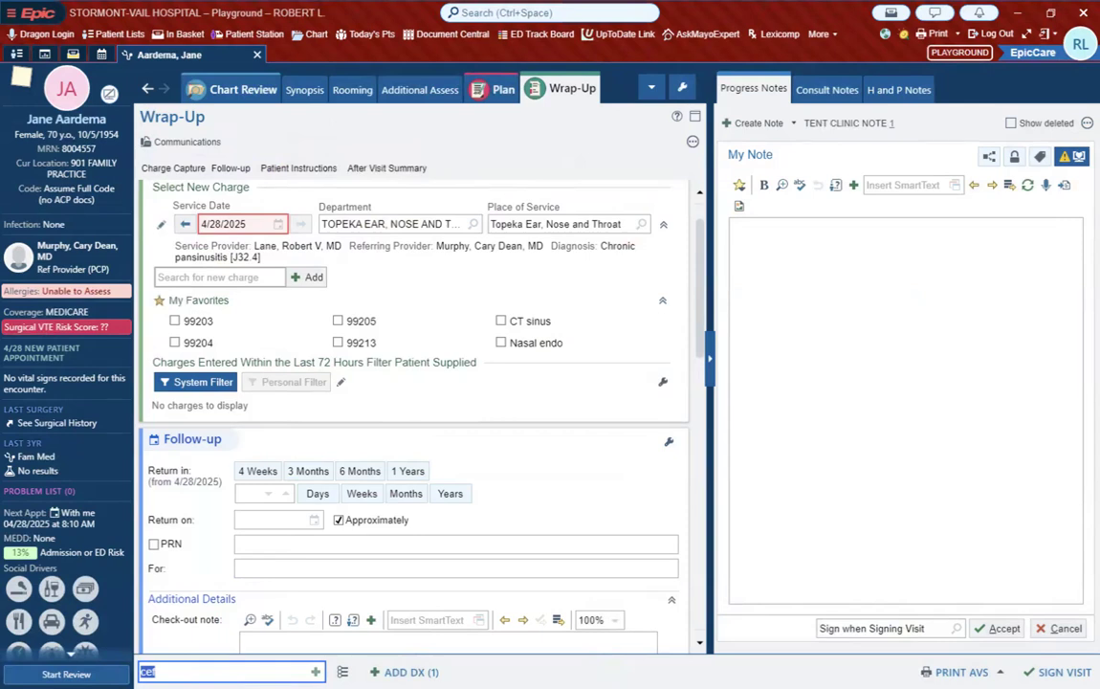
key(BackSpace)
text(cefd)
key(BackSpace)
key(BackSpace)
key(BackSpace)
key(BackSpace)
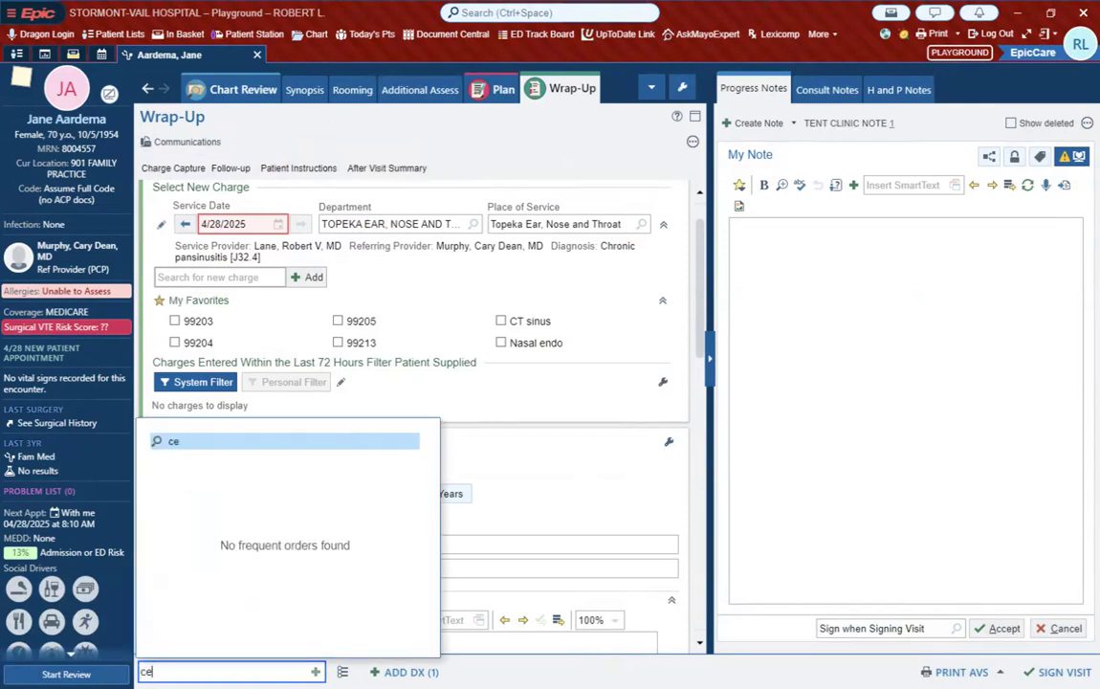
Step: Search the facility list for "simvasta" and add the simvastatin (ZOCOR) tablet 20 mg order with its default details
text(simvastin)
key(Return)
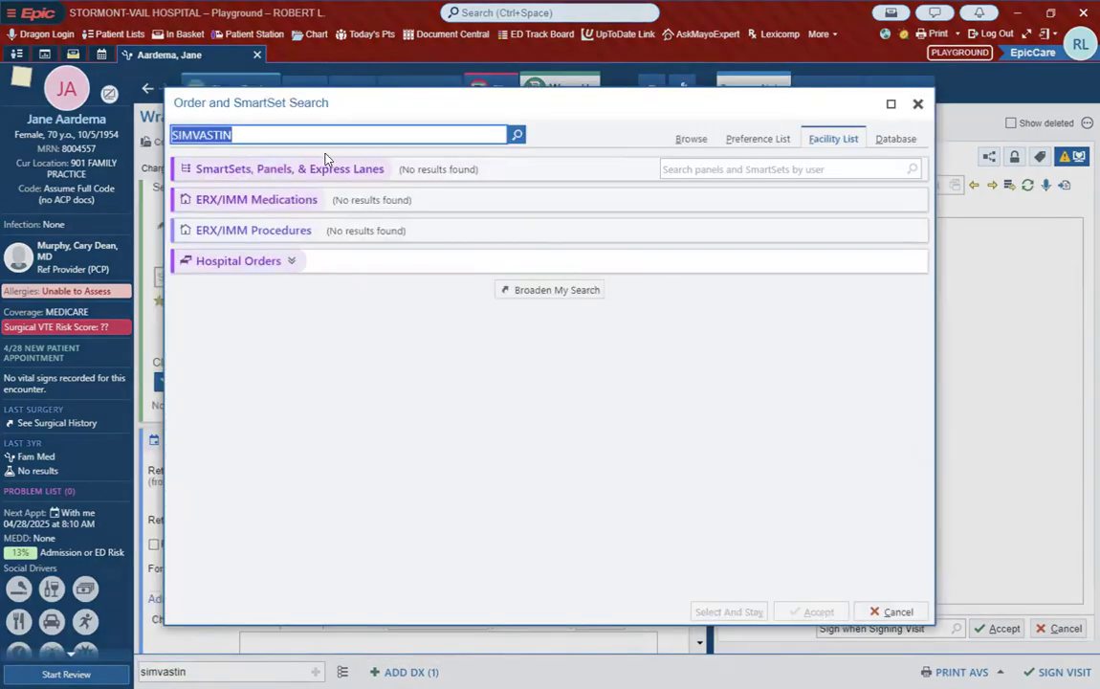
text(simvasta)
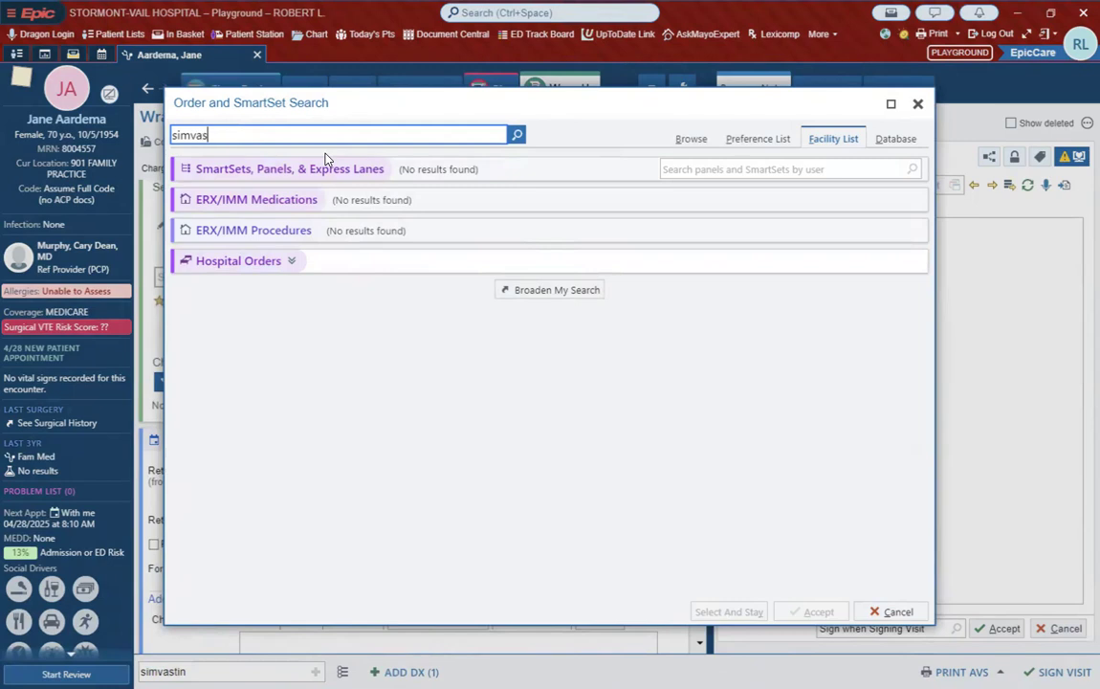
key(Return)
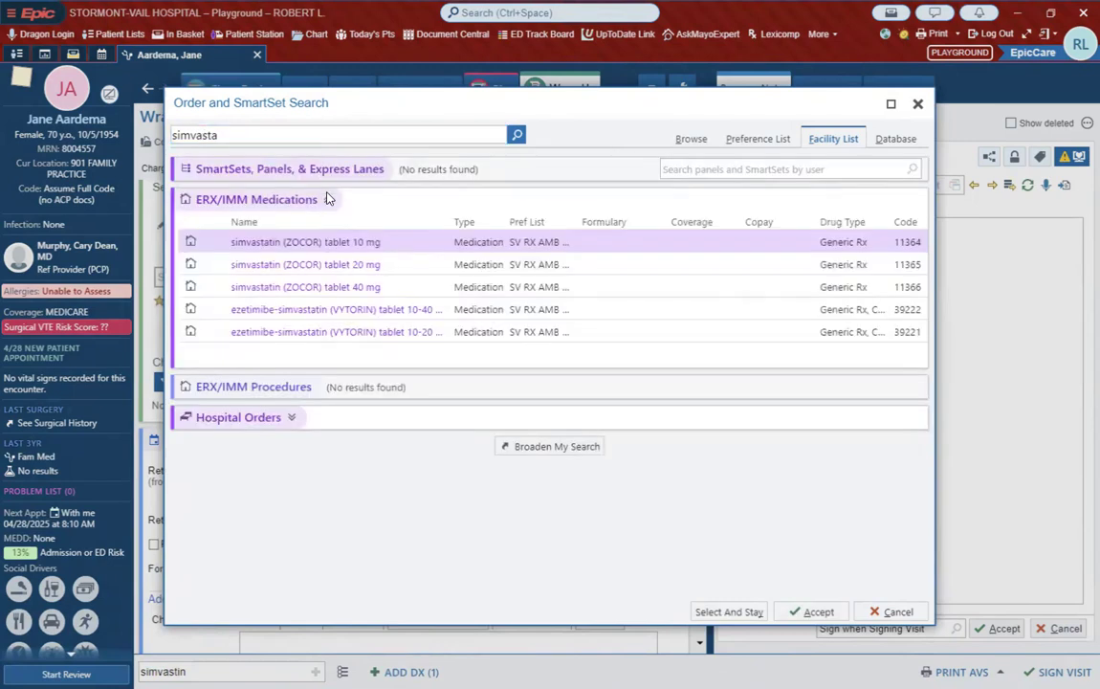
click(314, 265)
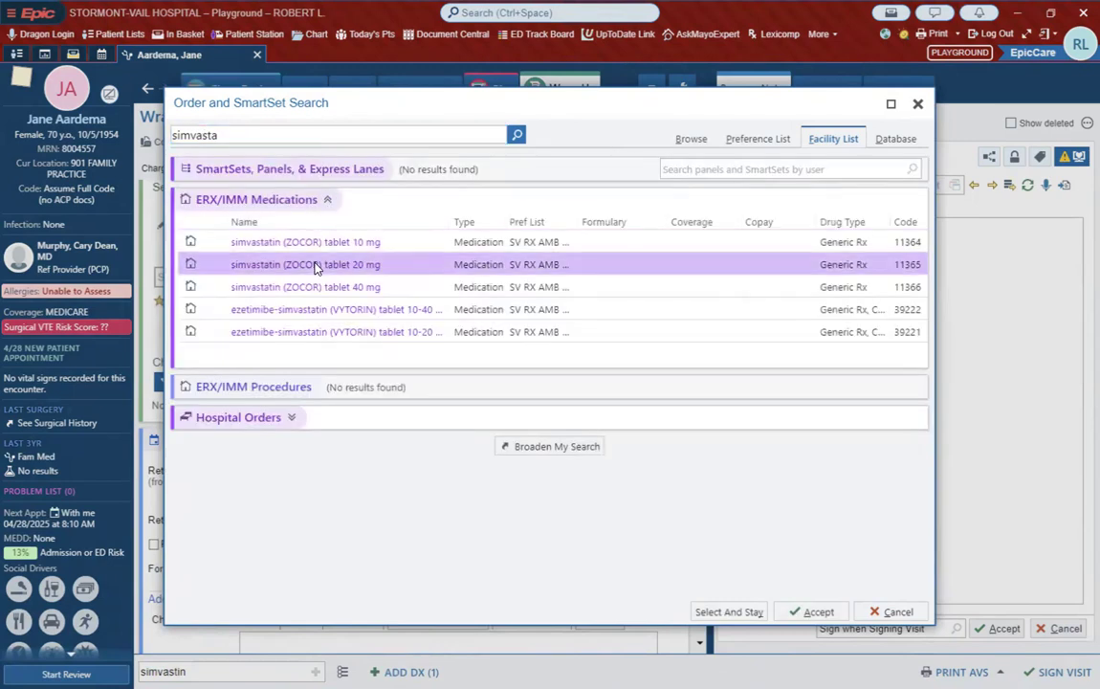
double_click(316, 265)
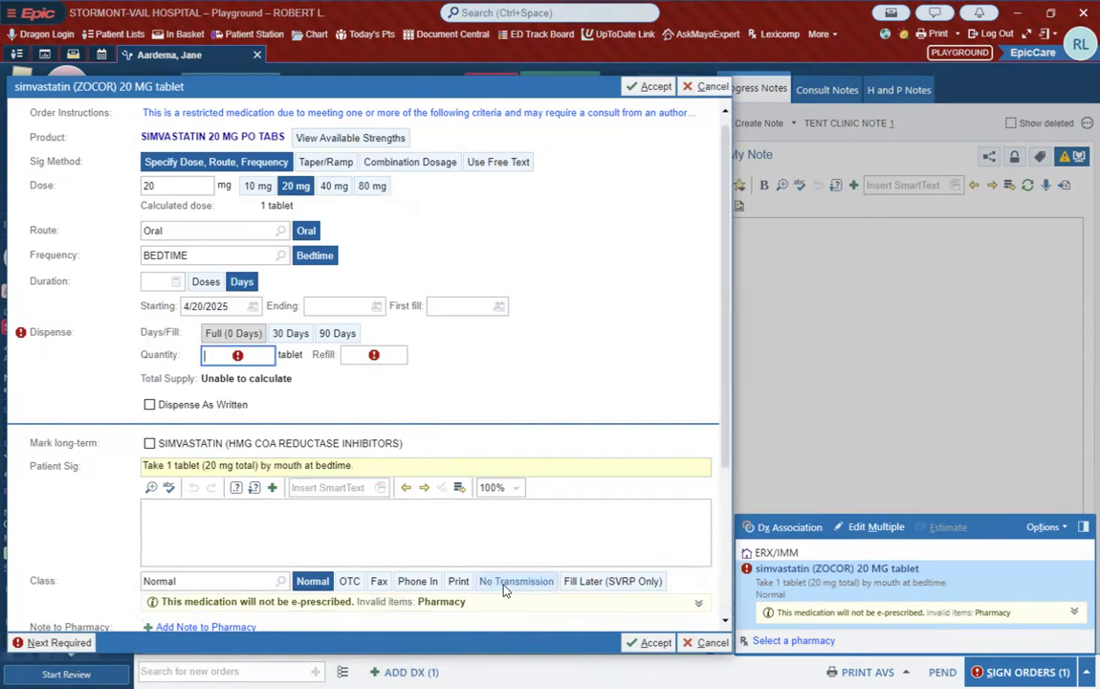
click(651, 641)
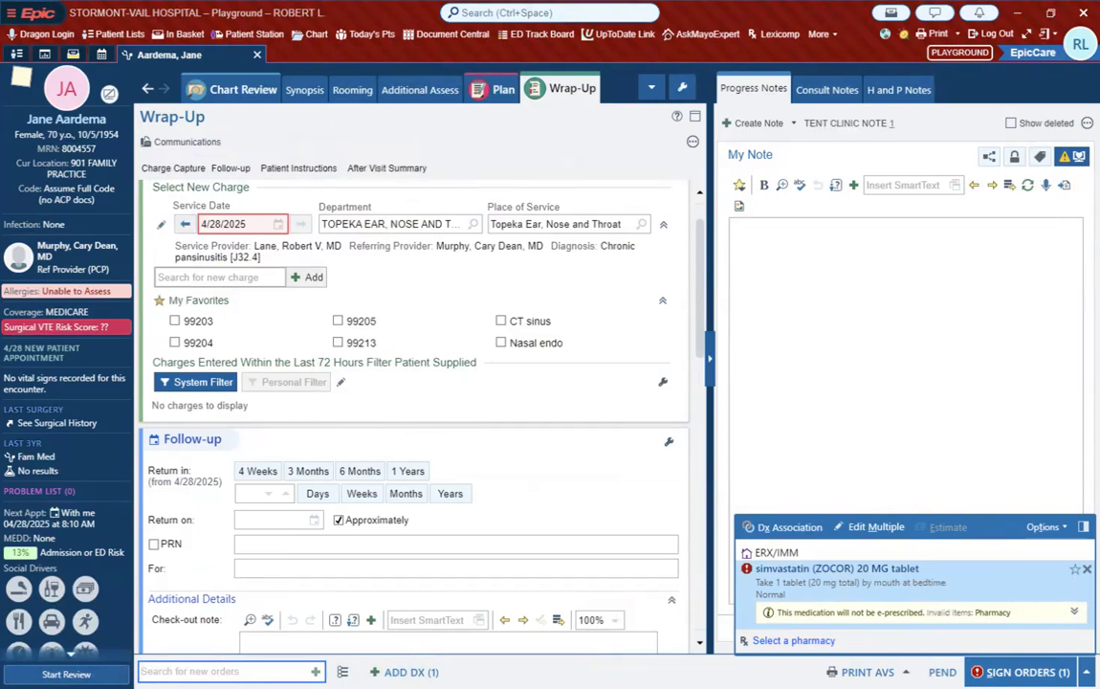
Step: Save the simvastatin 20 mg order as a favorite in the Medications preference list, under the My Favorites section
click(1075, 570)
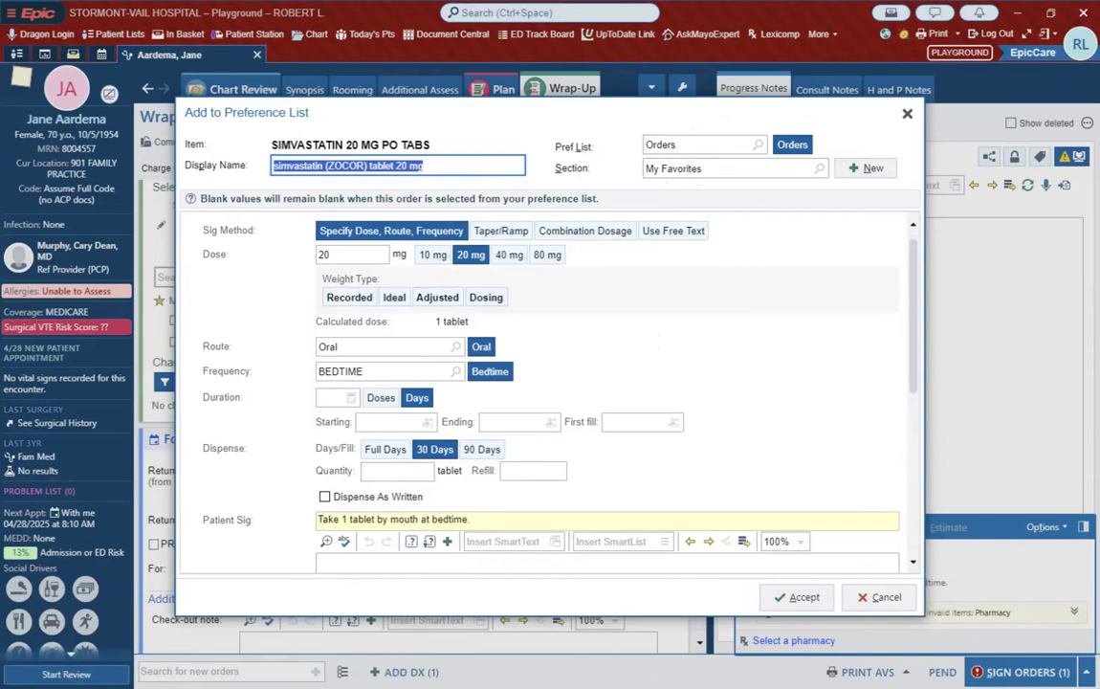
click(756, 146)
click(758, 148)
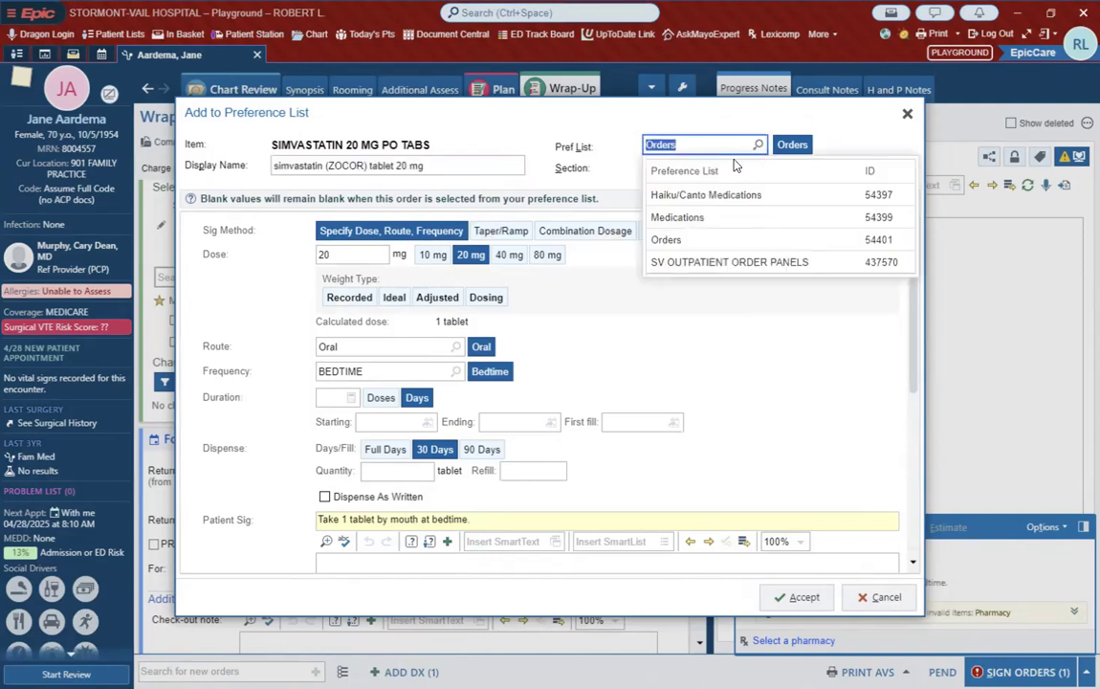
click(703, 218)
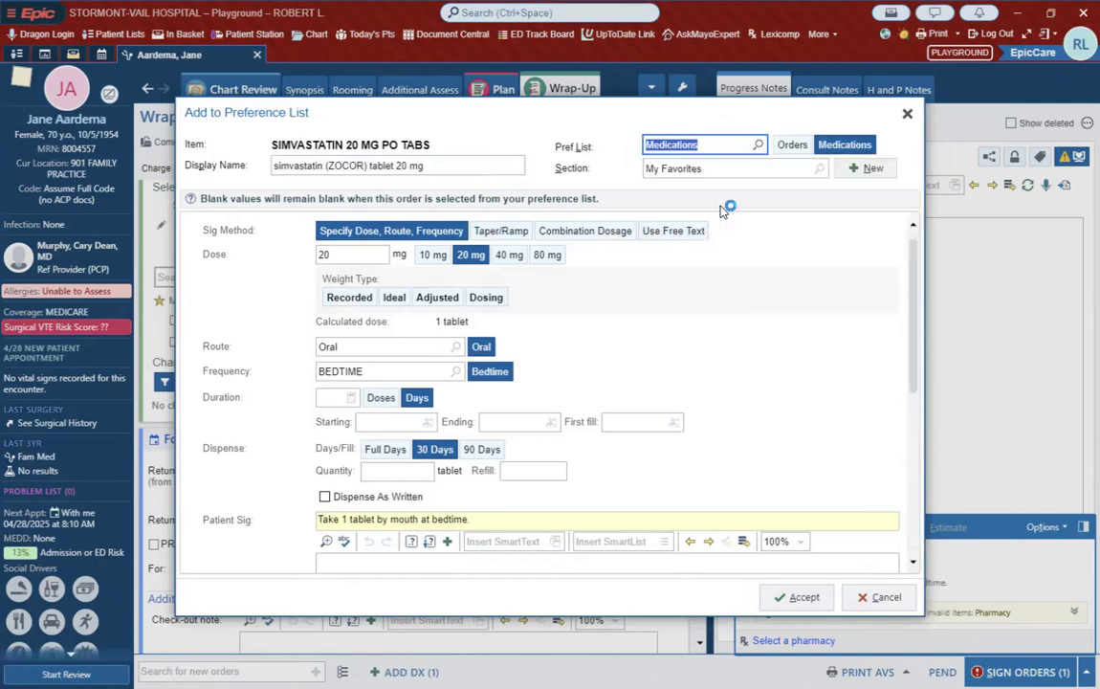
click(819, 168)
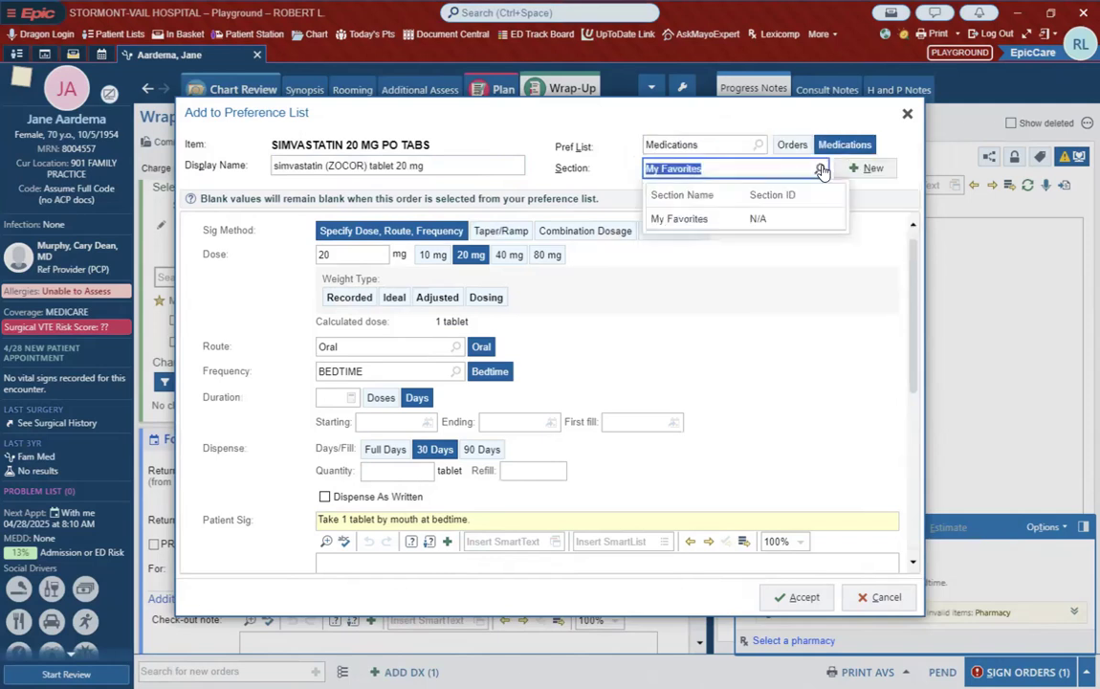
click(705, 168)
click(772, 405)
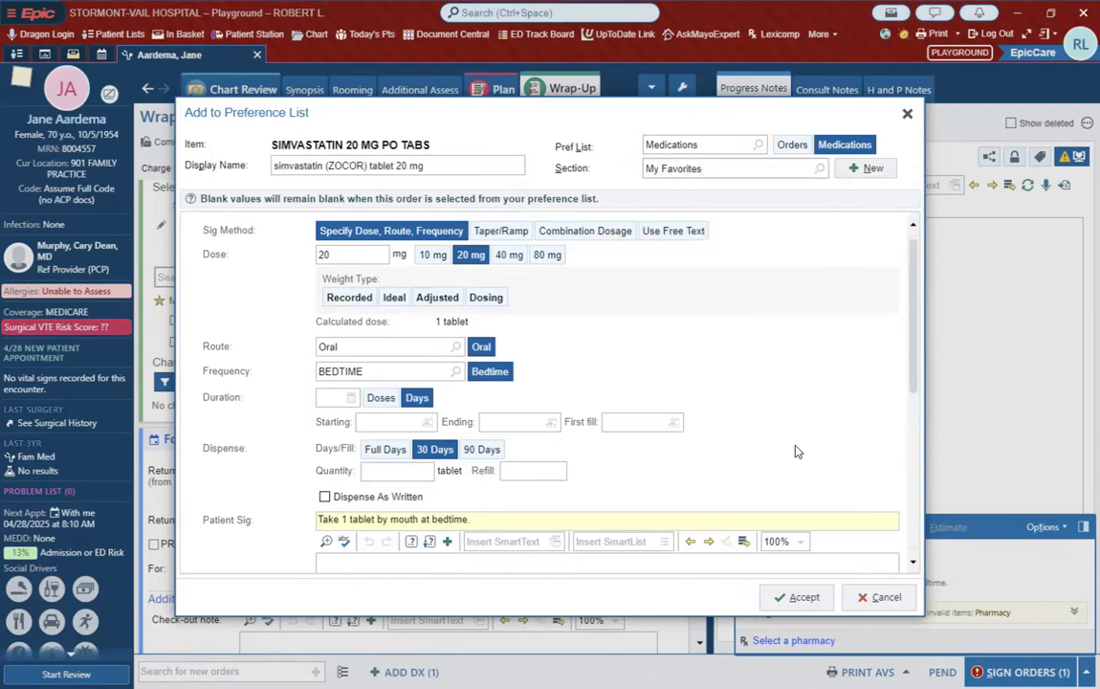
click(797, 596)
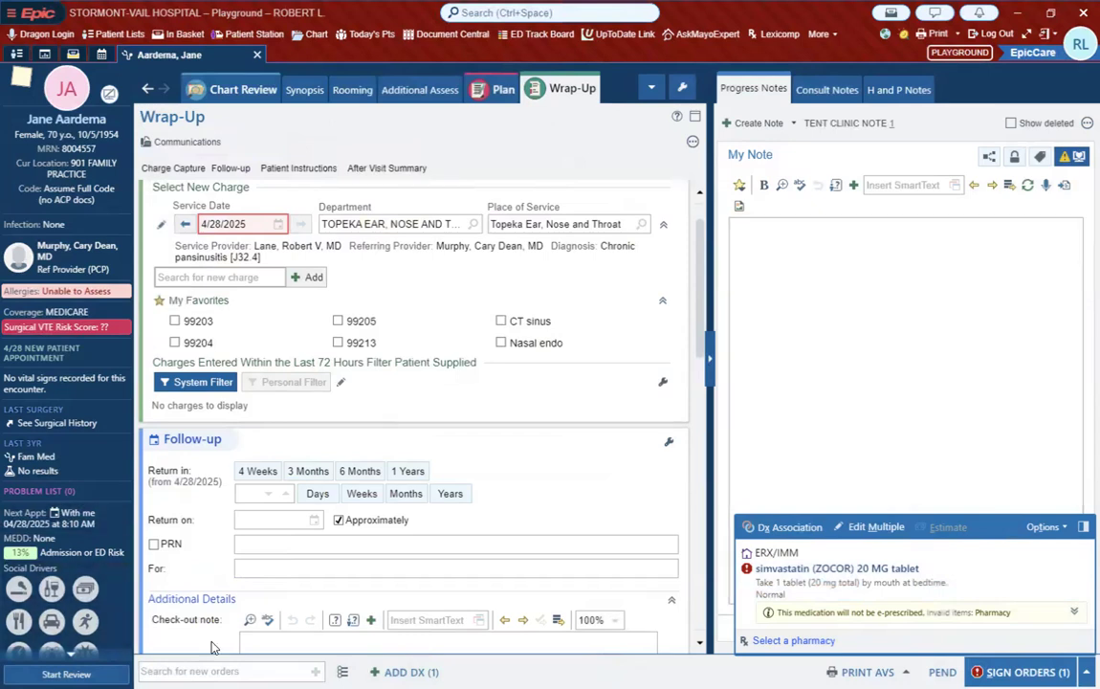
Step: Browse the Imaging, Medications and Orders favorites in the order search to check for the saved simvastatin order, and leave without ordering
click(343, 672)
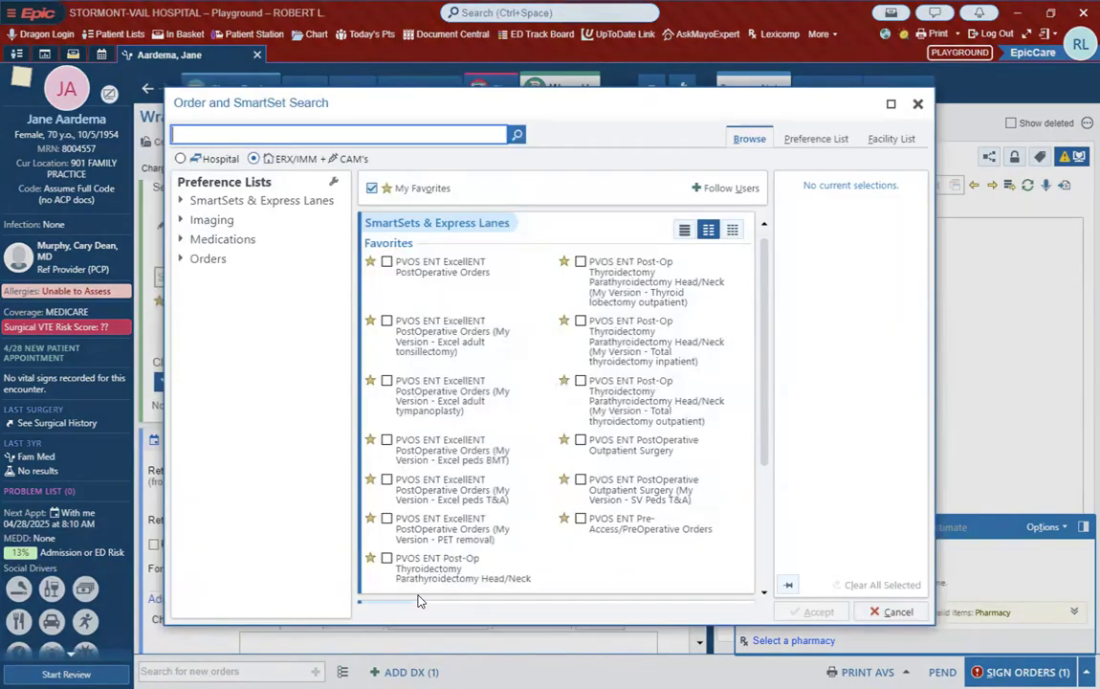
scroll(517, 450, down, 3)
scroll(536, 482, down, 5)
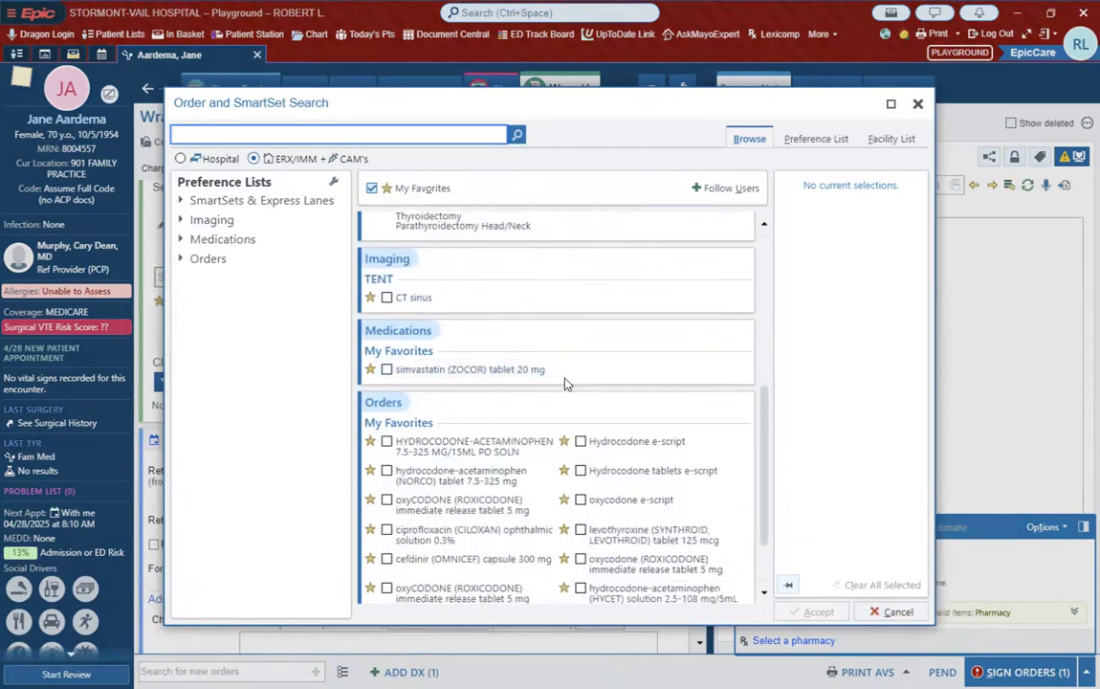
scroll(569, 440, down, 1)
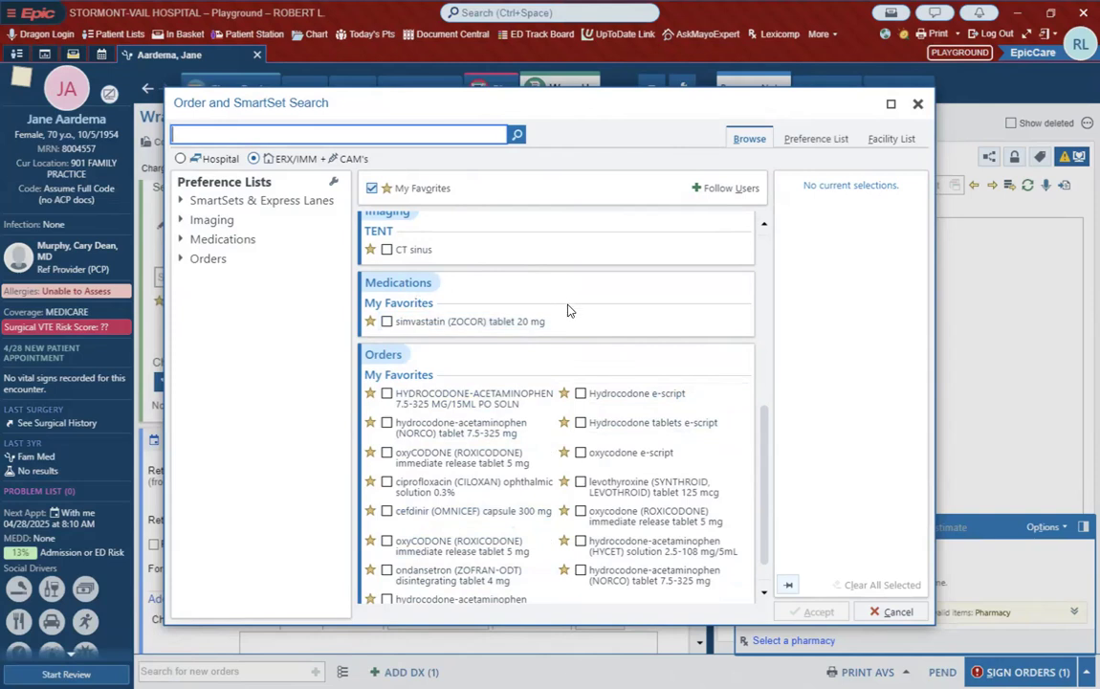
scroll(567, 310, up, 1)
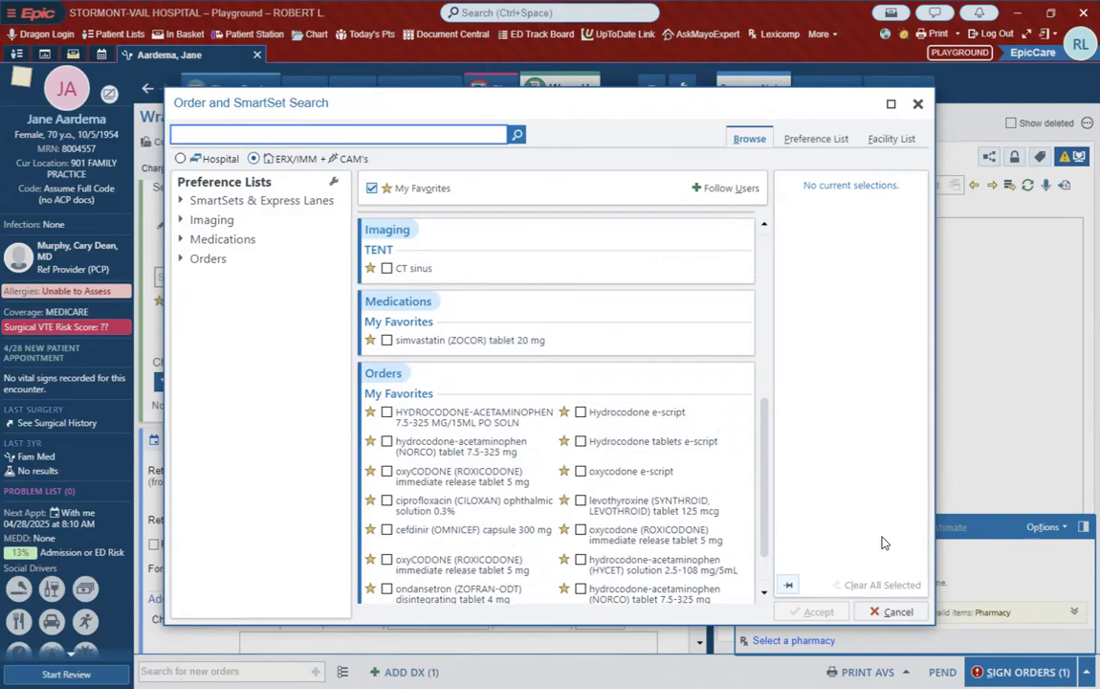
click(896, 613)
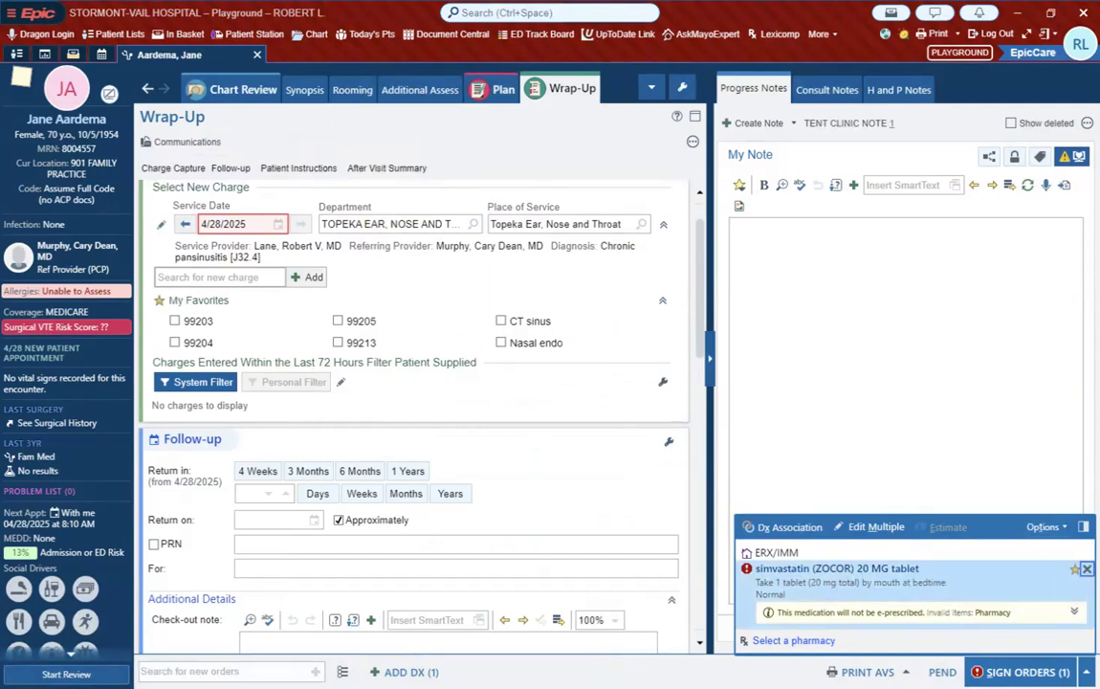
Step: Remove the unsigned simvastatin order from the visit and search for "pref" to open the Preference List Composer
click(1087, 569)
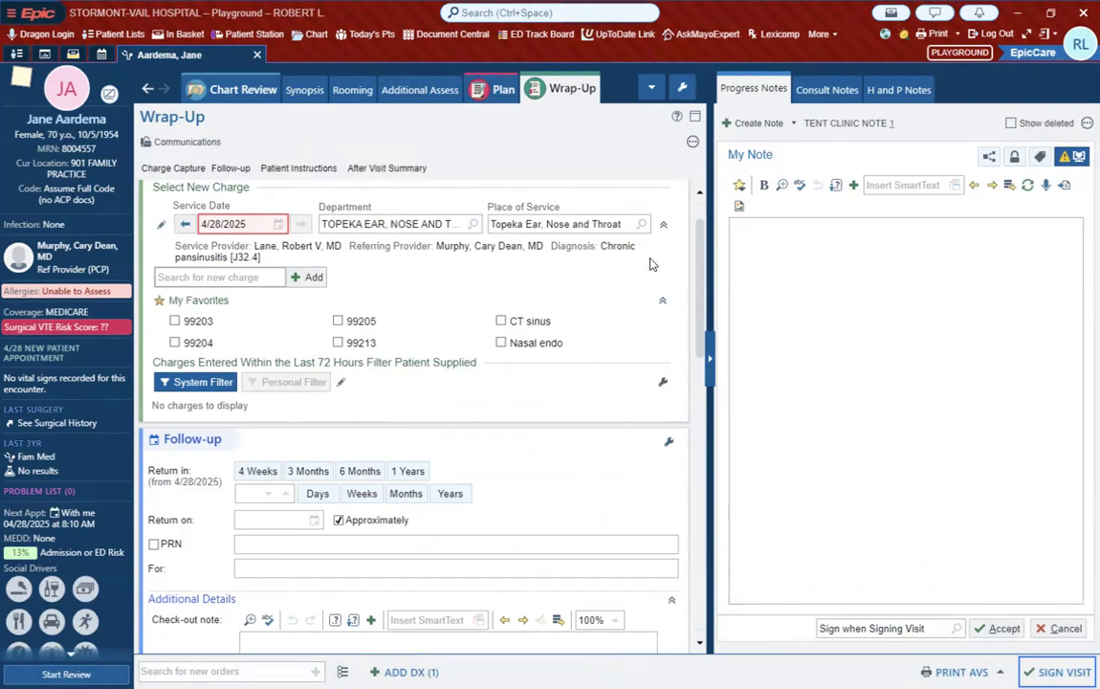
click(550, 12)
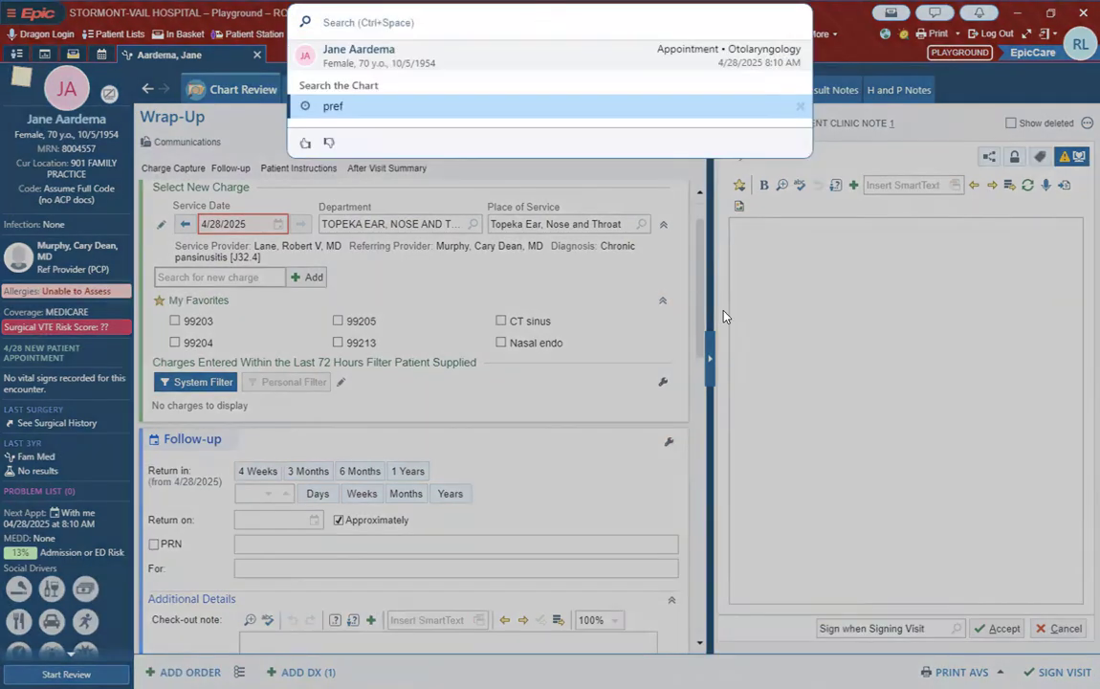
text(pref)
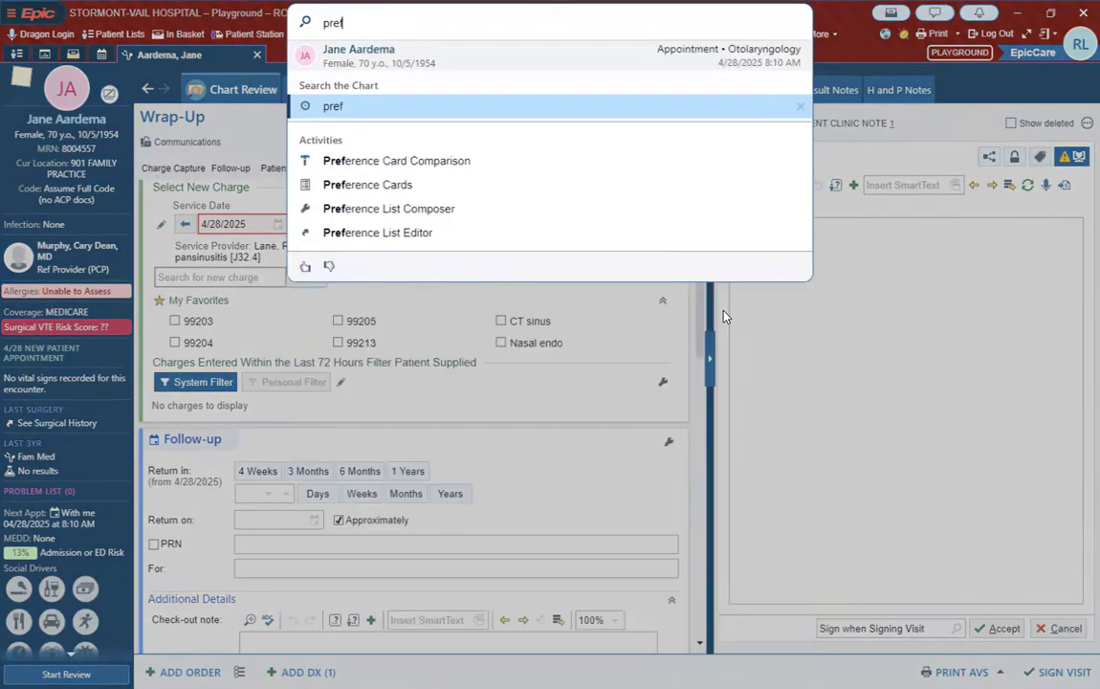
click(428, 213)
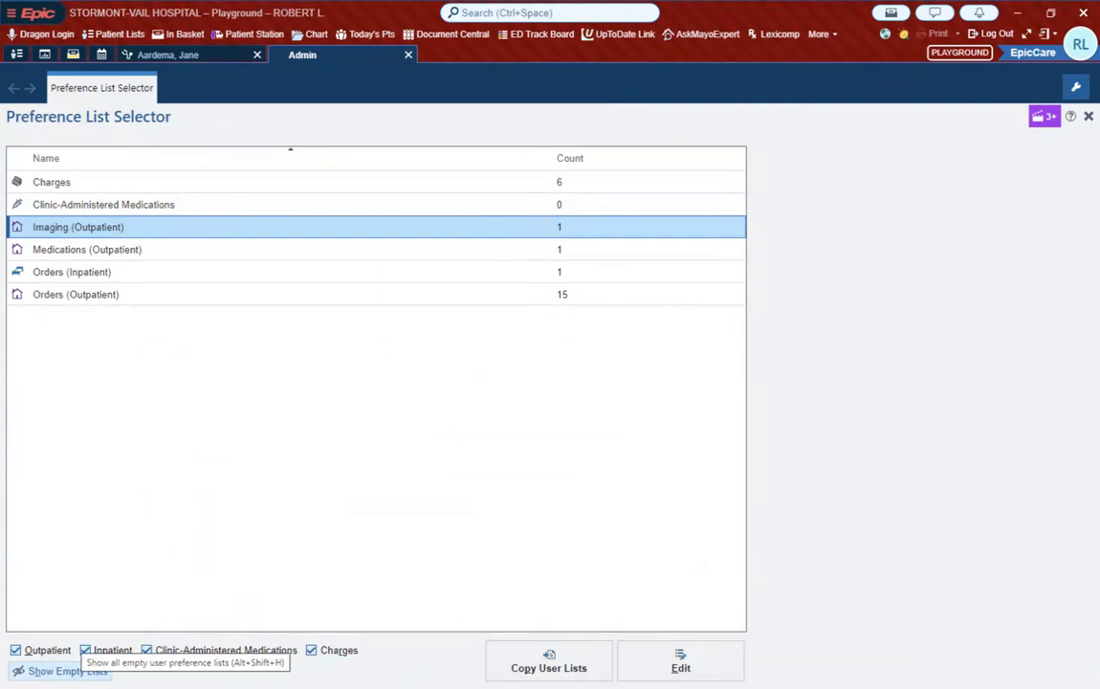
Step: Show the empty preference lists and look through all available inpatient and outpatient list types
click(67, 670)
scroll(230, 507, down, 6)
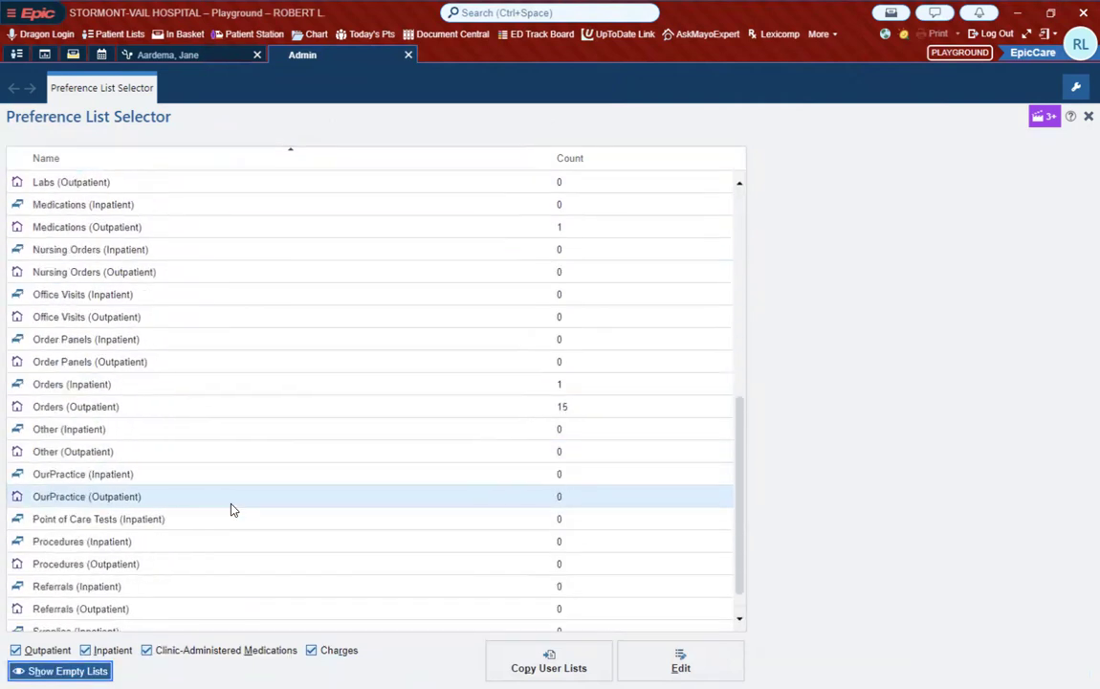
scroll(230, 508, down, 1)
scroll(231, 508, up, 3)
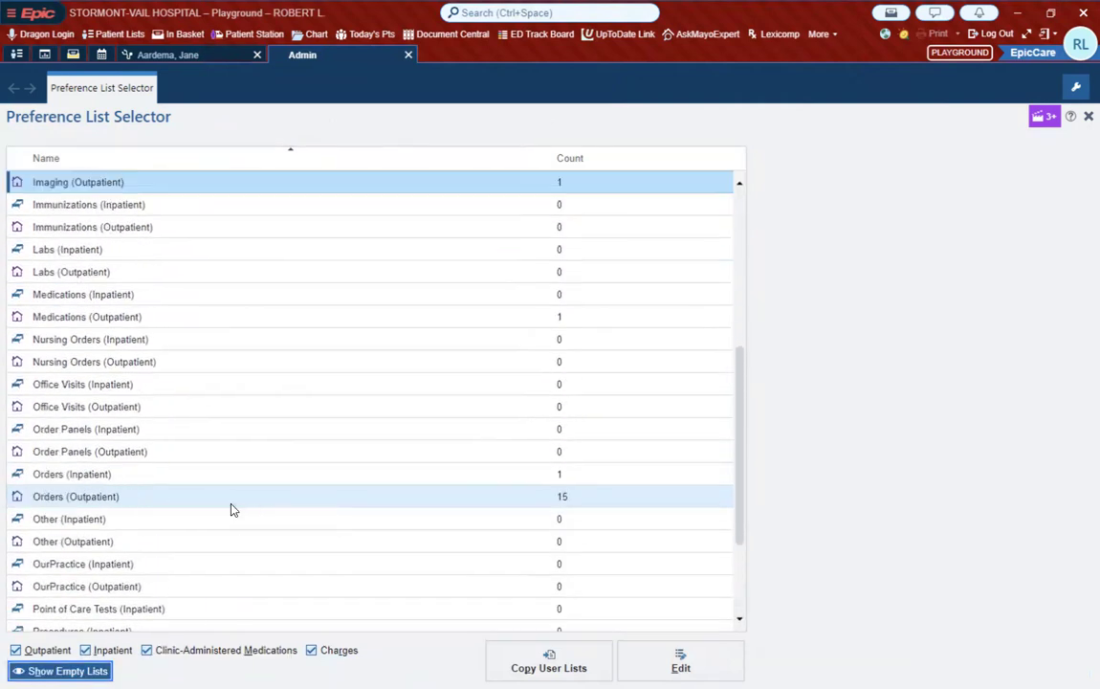
scroll(230, 509, up, 5)
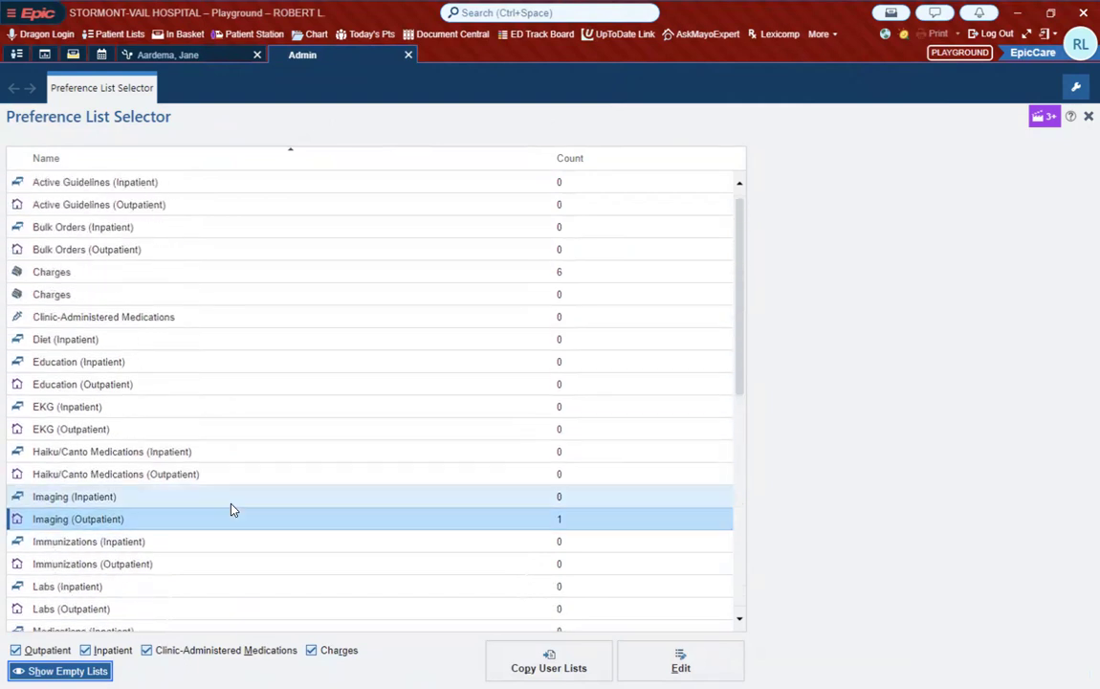
Step: Open the populated Charges preference list and move Nasal endo up to directly below CT sinus
double_click(96, 275)
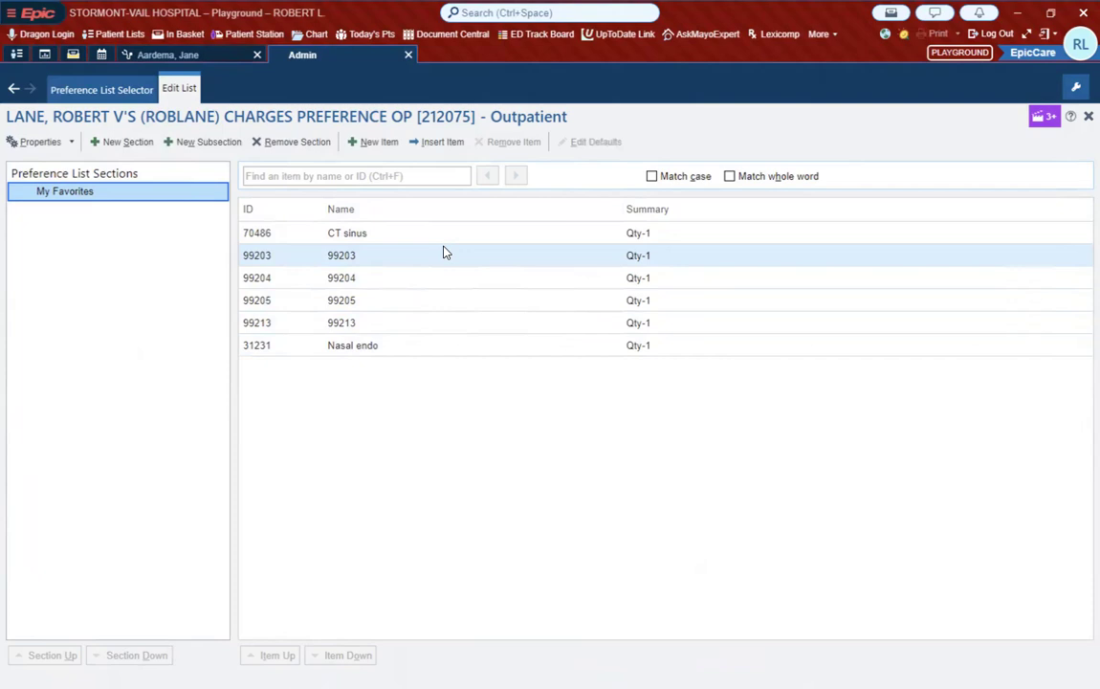
click(409, 347)
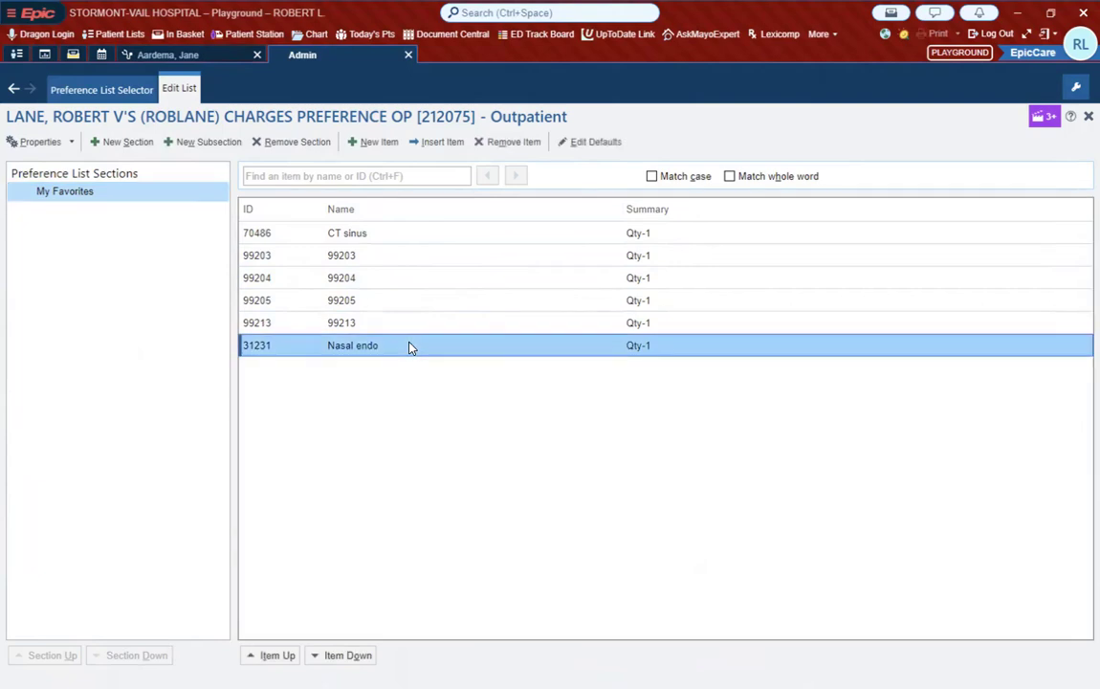
click(284, 656)
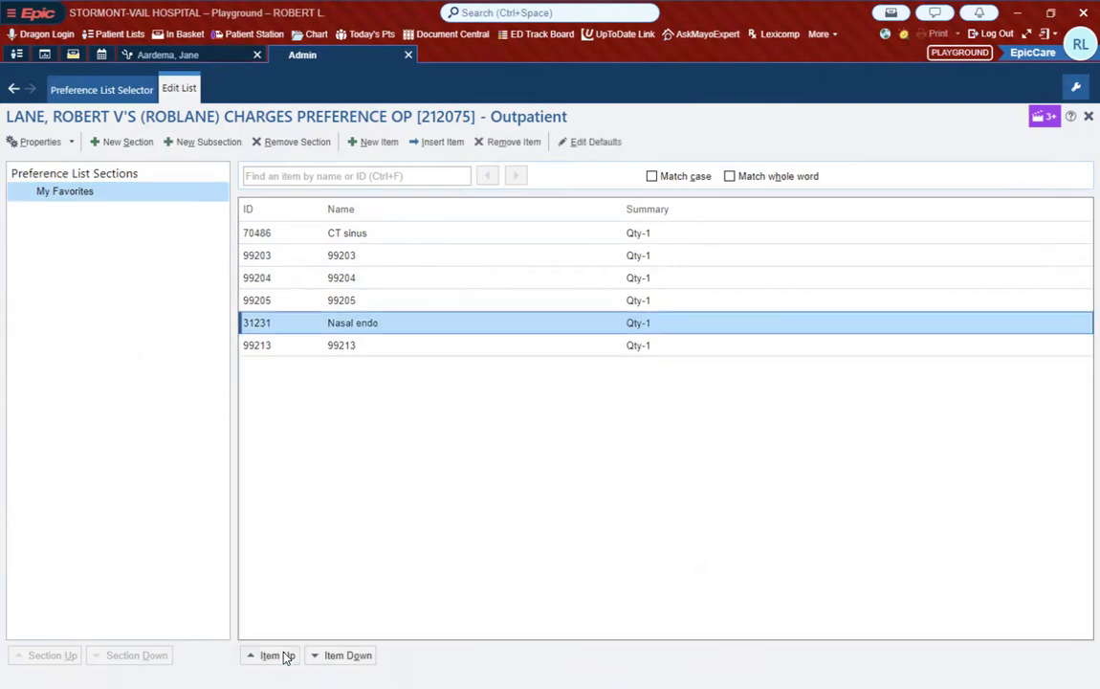
click(284, 656)
click(284, 656)
click(284, 656)
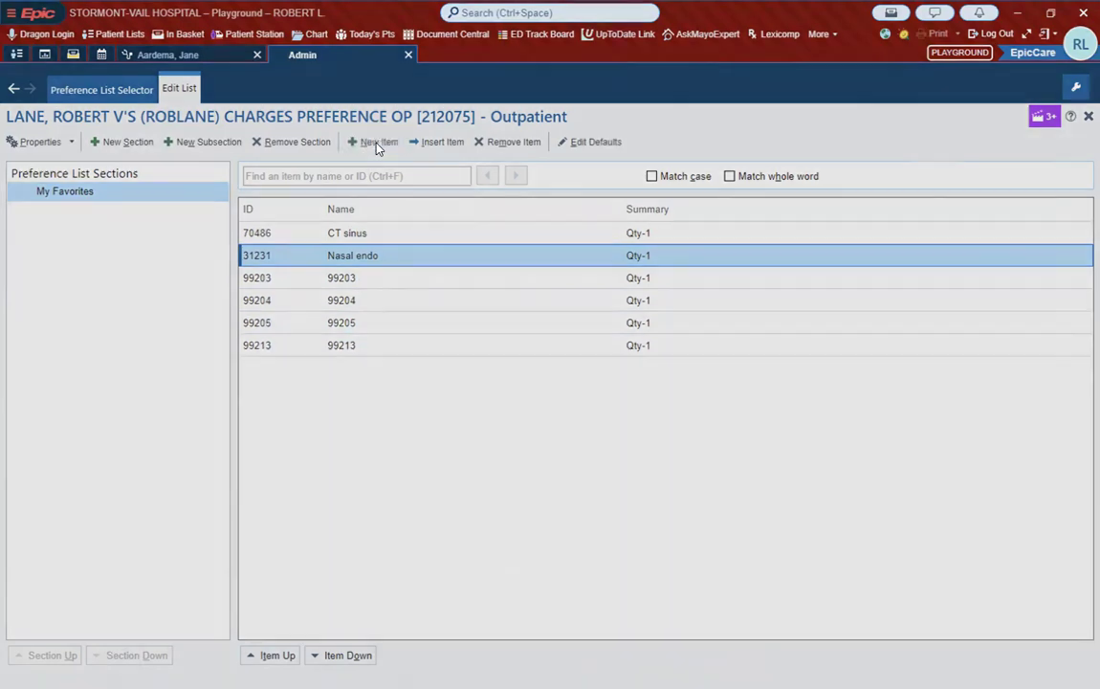
Step: Try to add a new charge to the My Favorites section by searching for 99214 and "followup", and cancel the addition
click(378, 145)
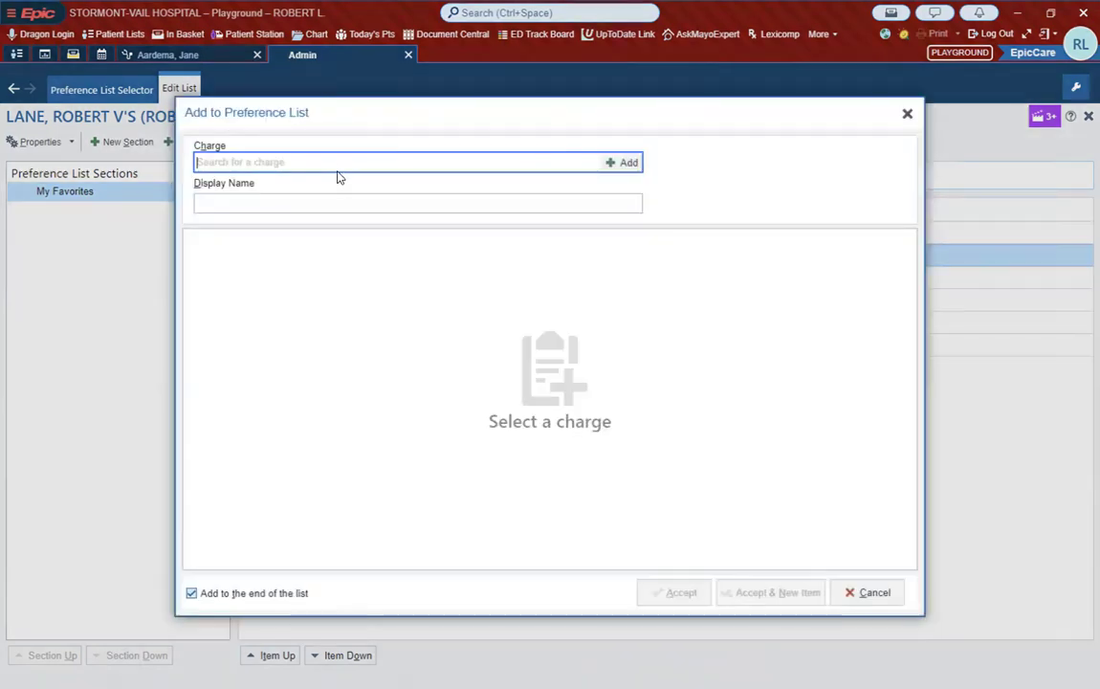
text(99214)
key(Return)
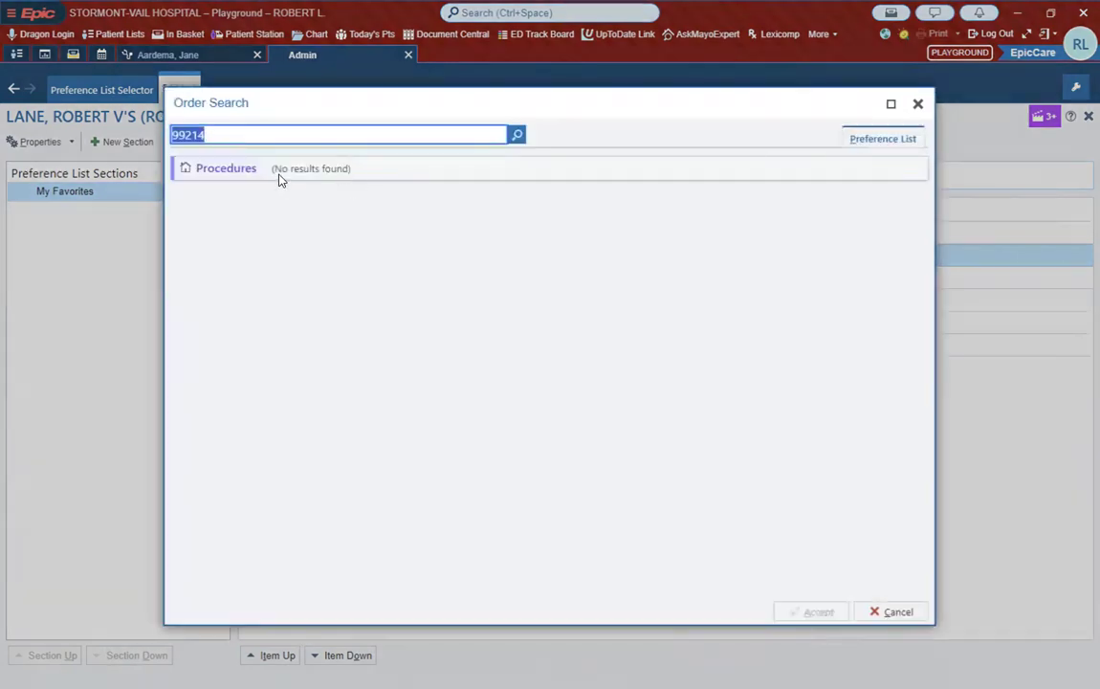
text(followup)
key(Return)
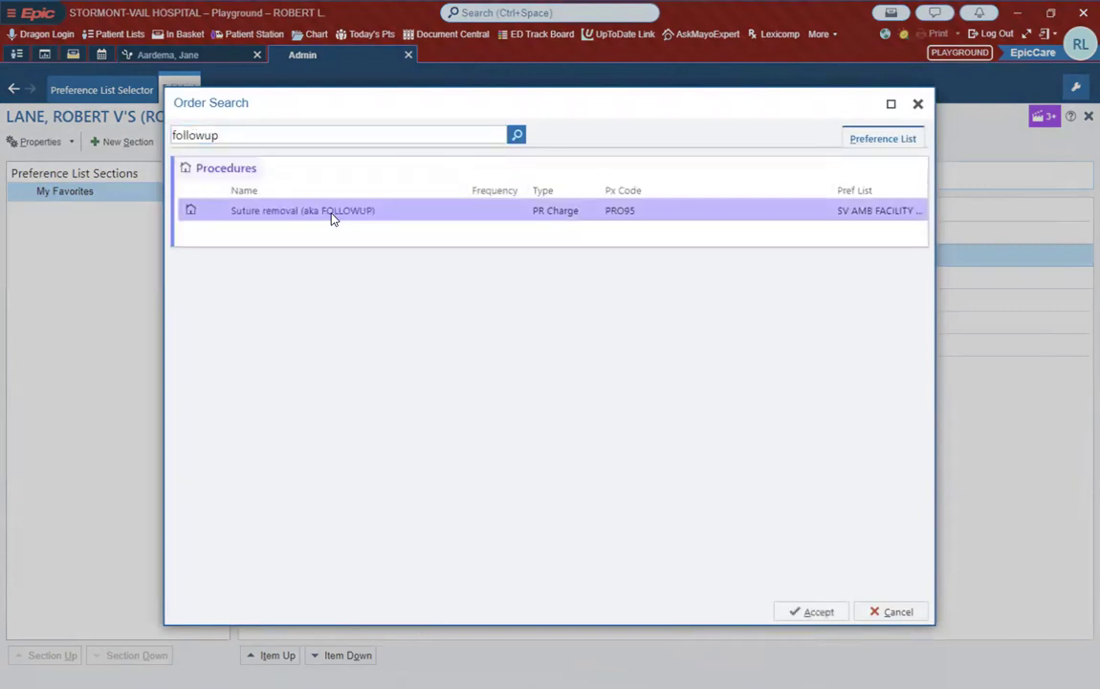
click(917, 104)
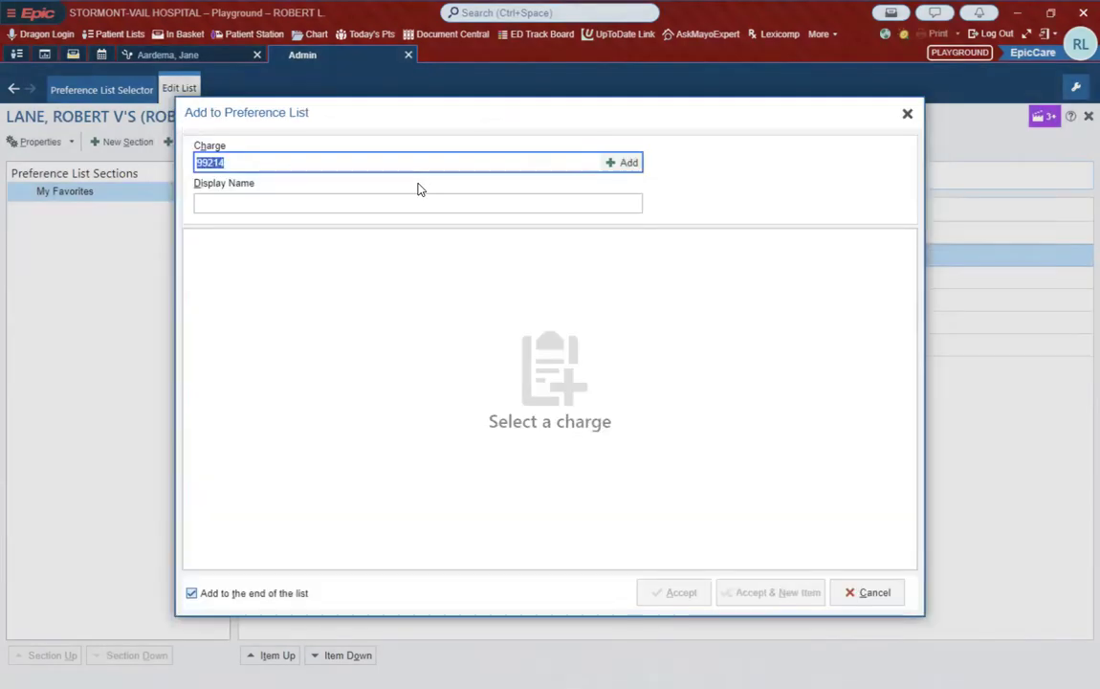
click(906, 116)
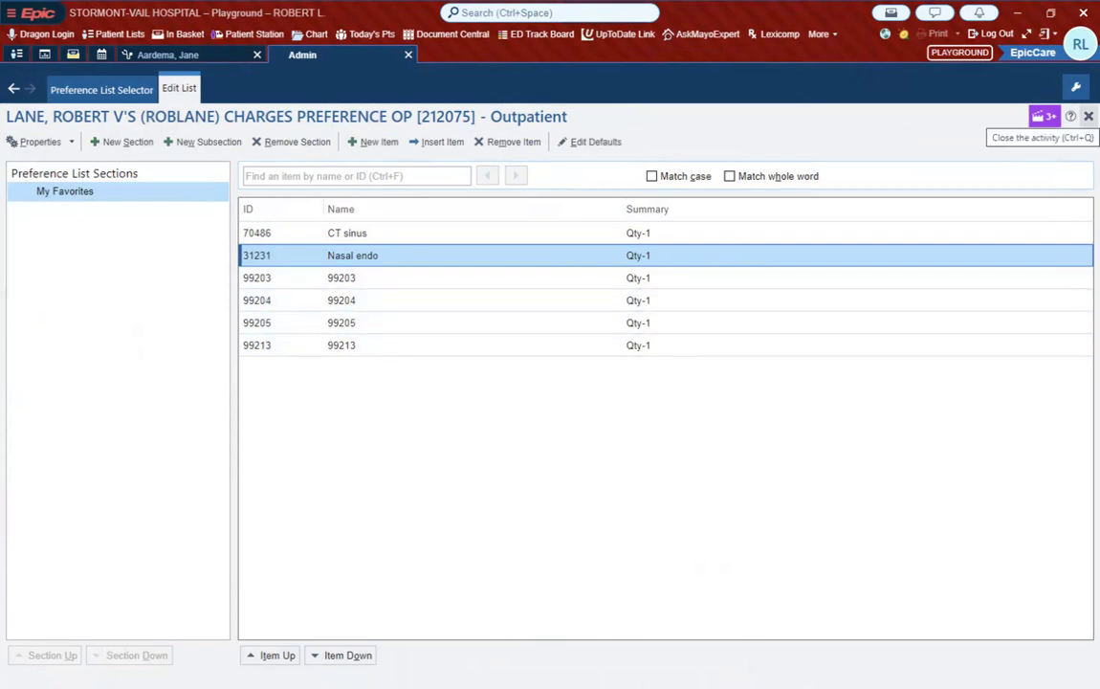
Step: Return to the list selector, hide the empty preference lists, and open the Medications (Outpatient) list for editing
click(1088, 116)
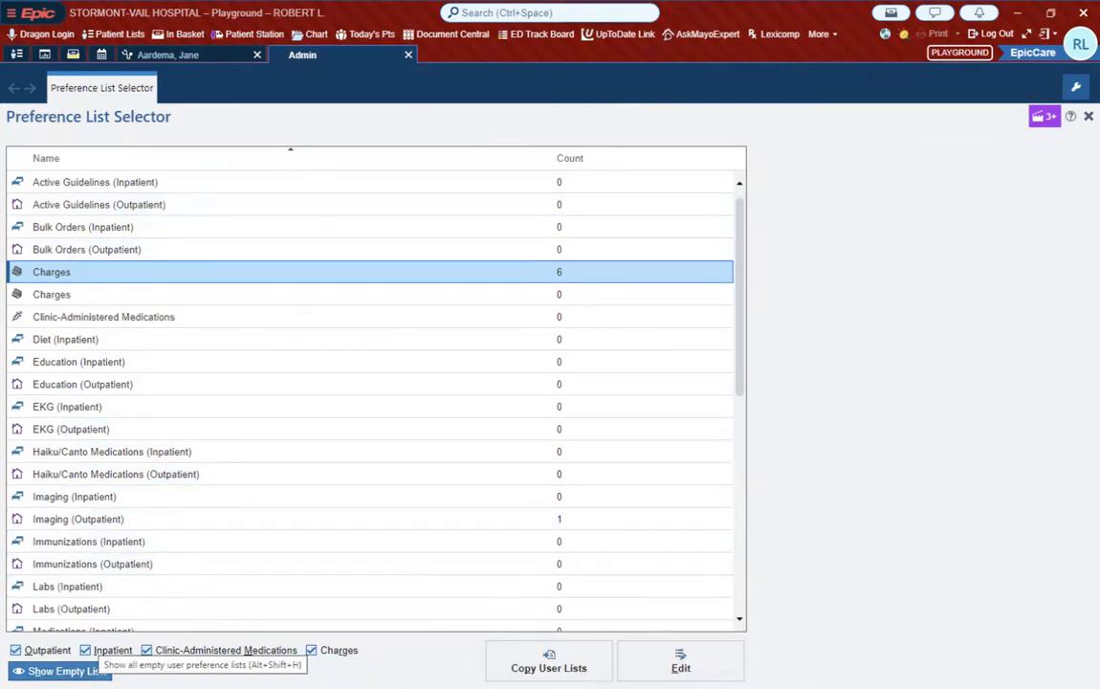
scroll(136, 511, down, 2)
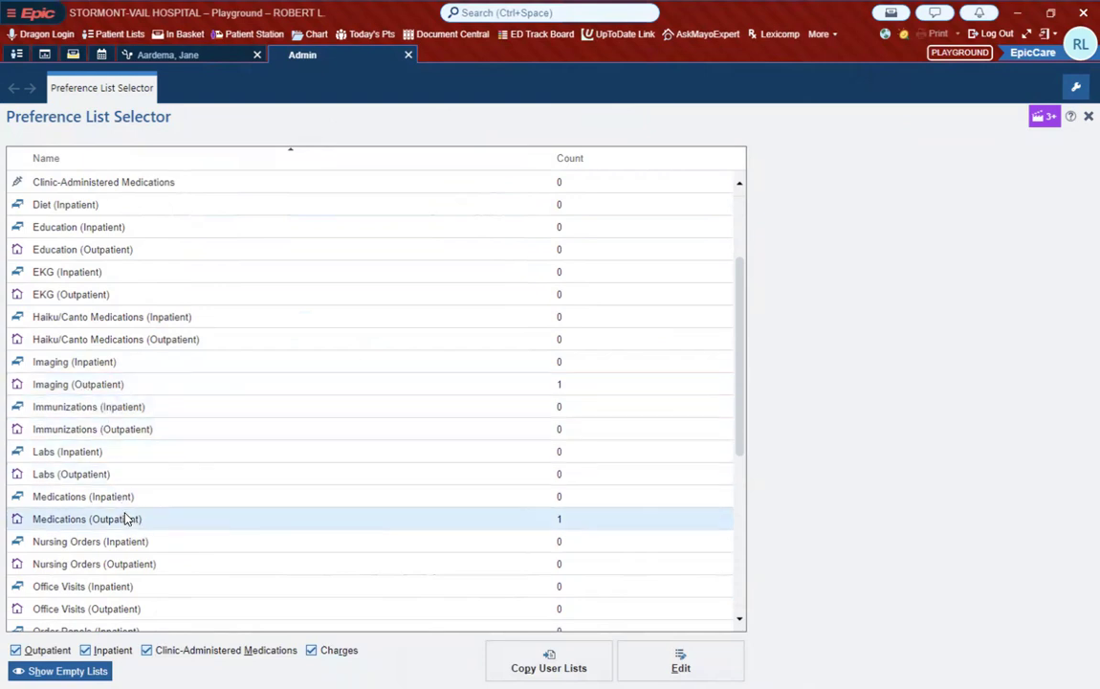
scroll(124, 507, down, 2)
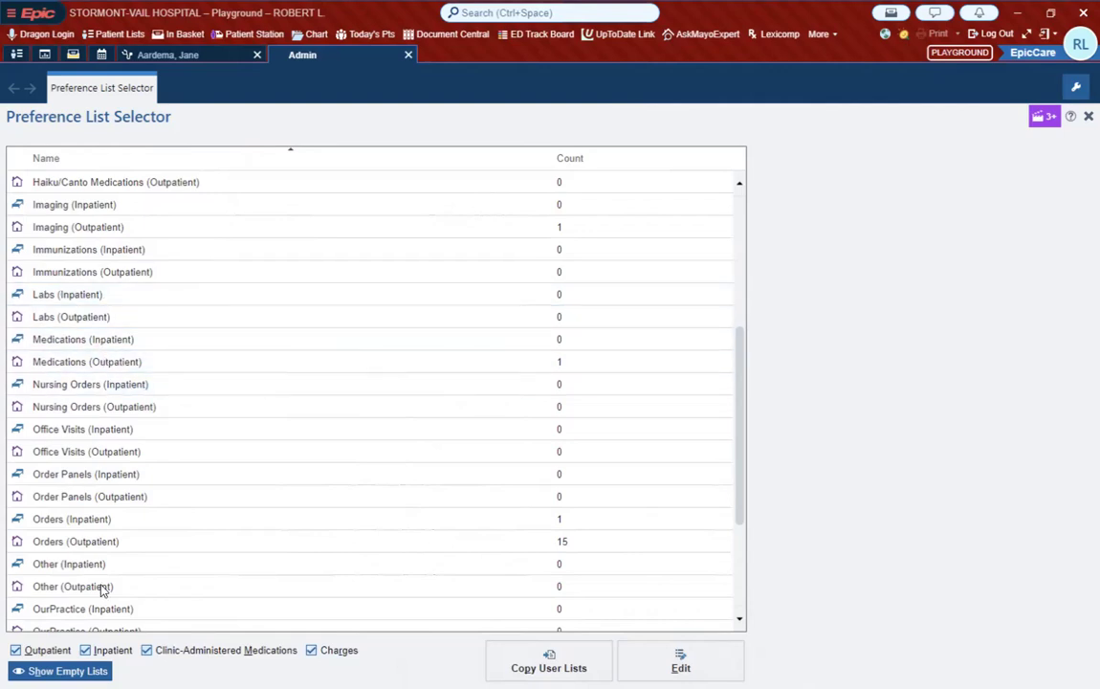
click(67, 670)
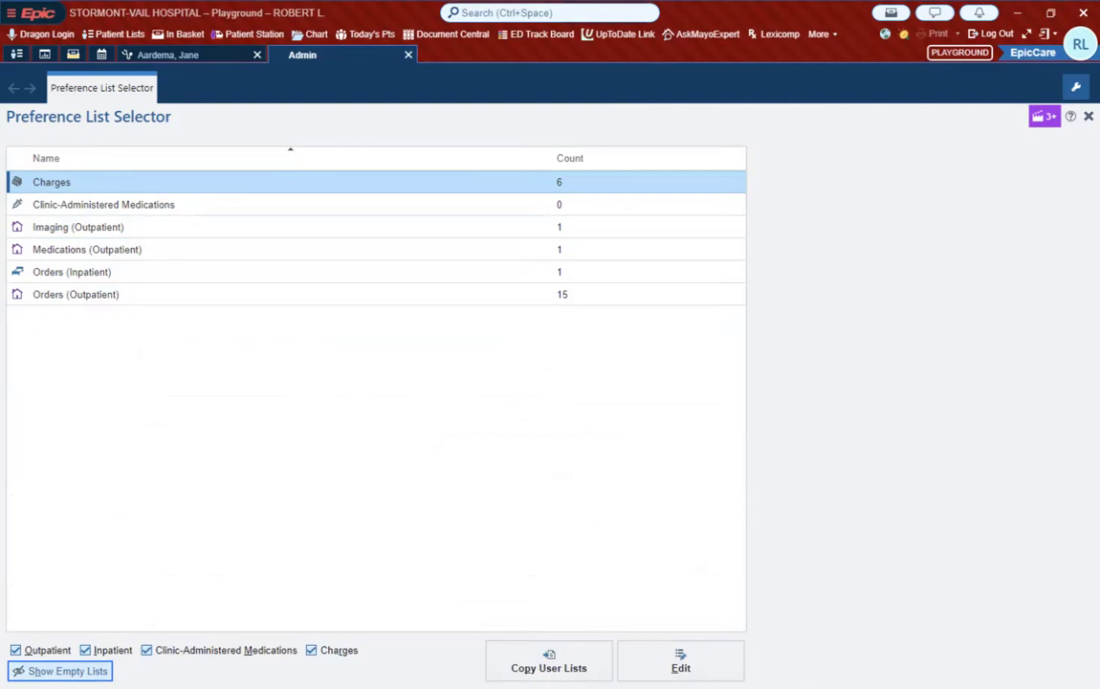
double_click(112, 250)
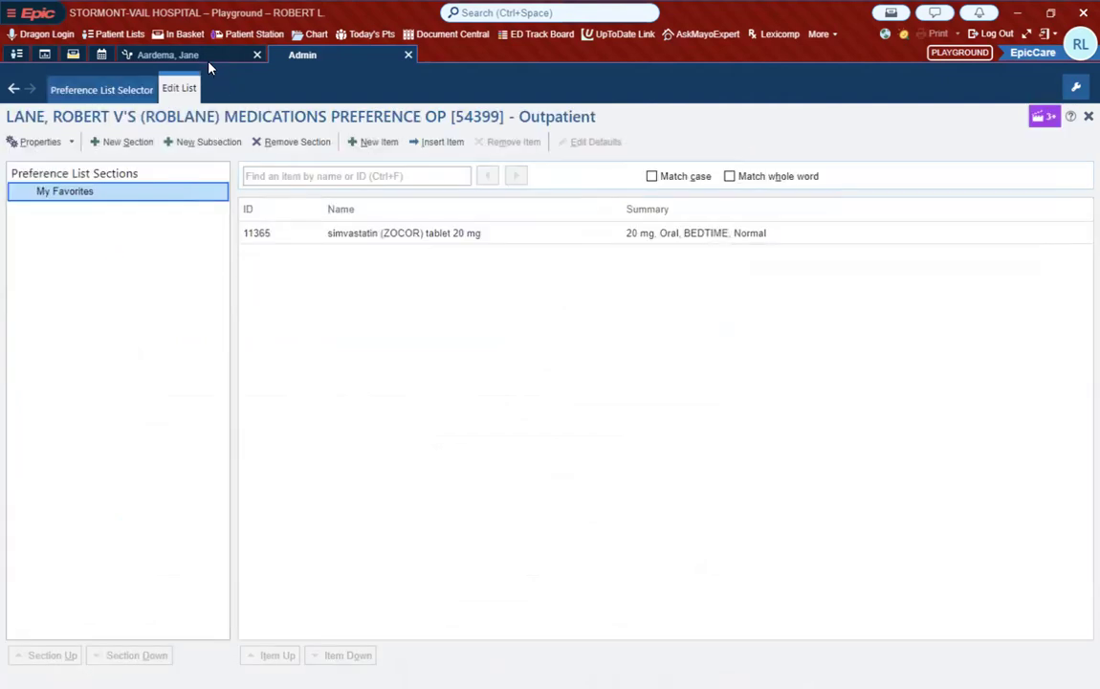
Step: Return to the patient's visit and review how the order search groups favorites into sections, closing the search without ordering
click(206, 59)
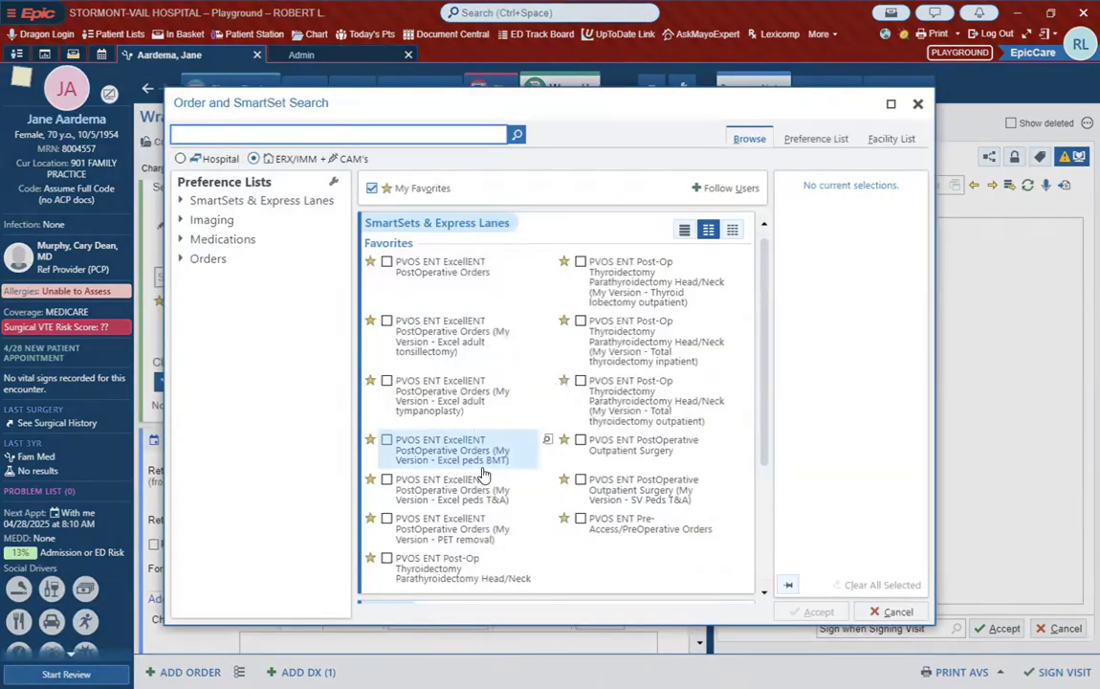
scroll(484, 474, down, 3)
scroll(484, 475, down, 3)
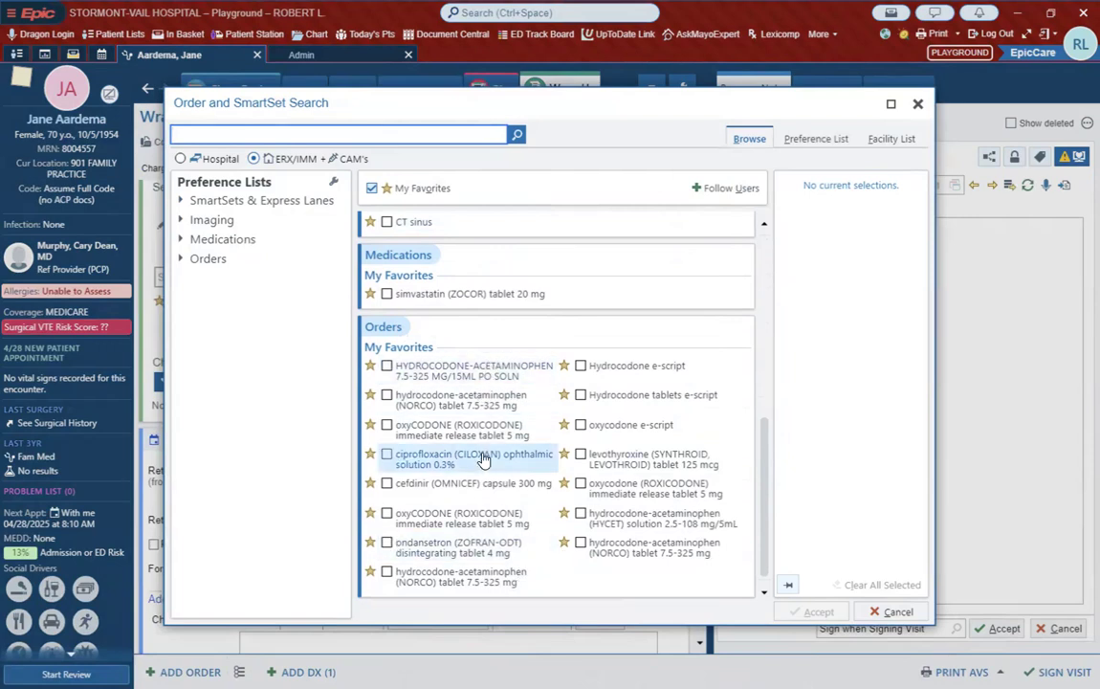
scroll(481, 456, up, 1)
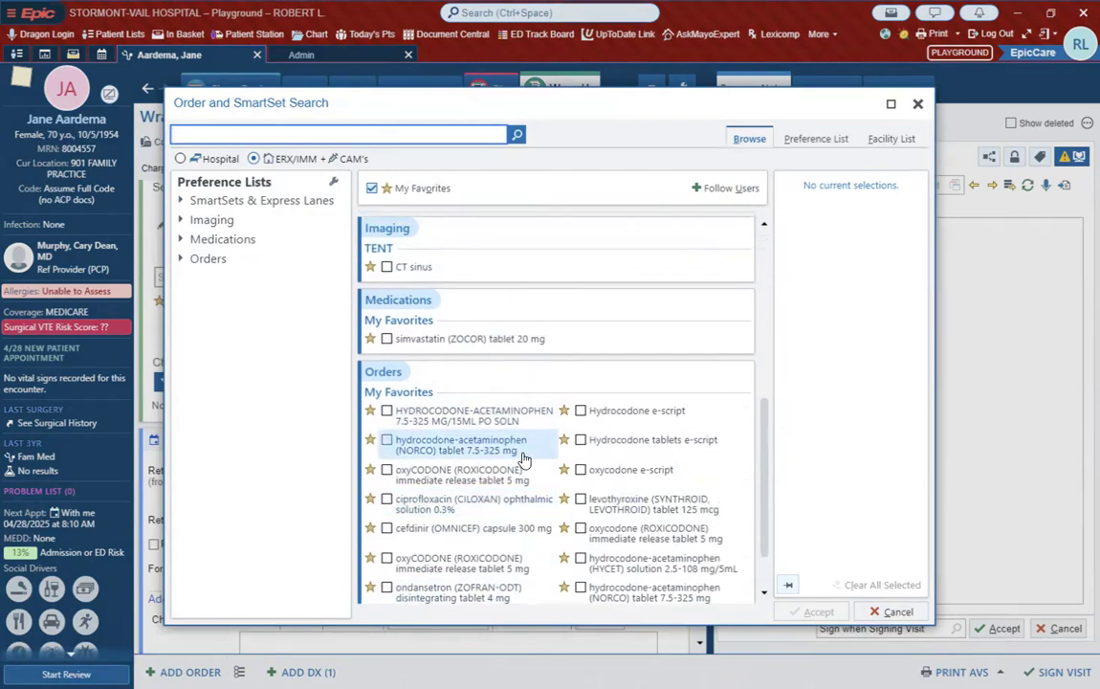
click(919, 107)
Step: Add a new section named Antibiotics to the outpatient Medications preference list
click(301, 54)
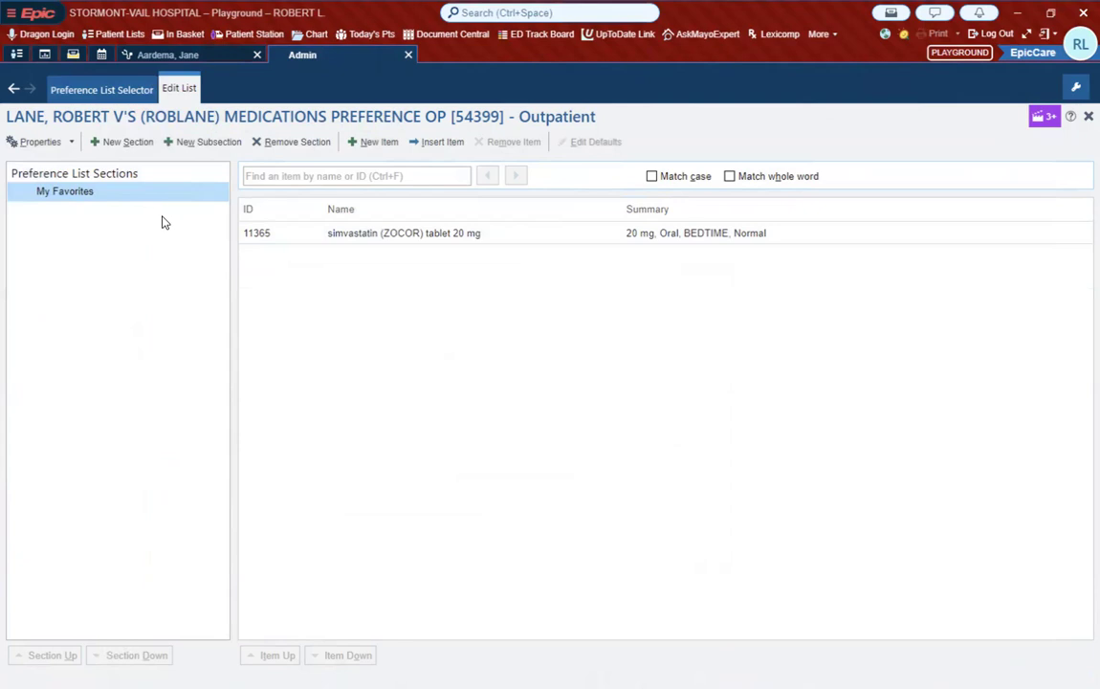
click(124, 143)
text(Antibiotics)
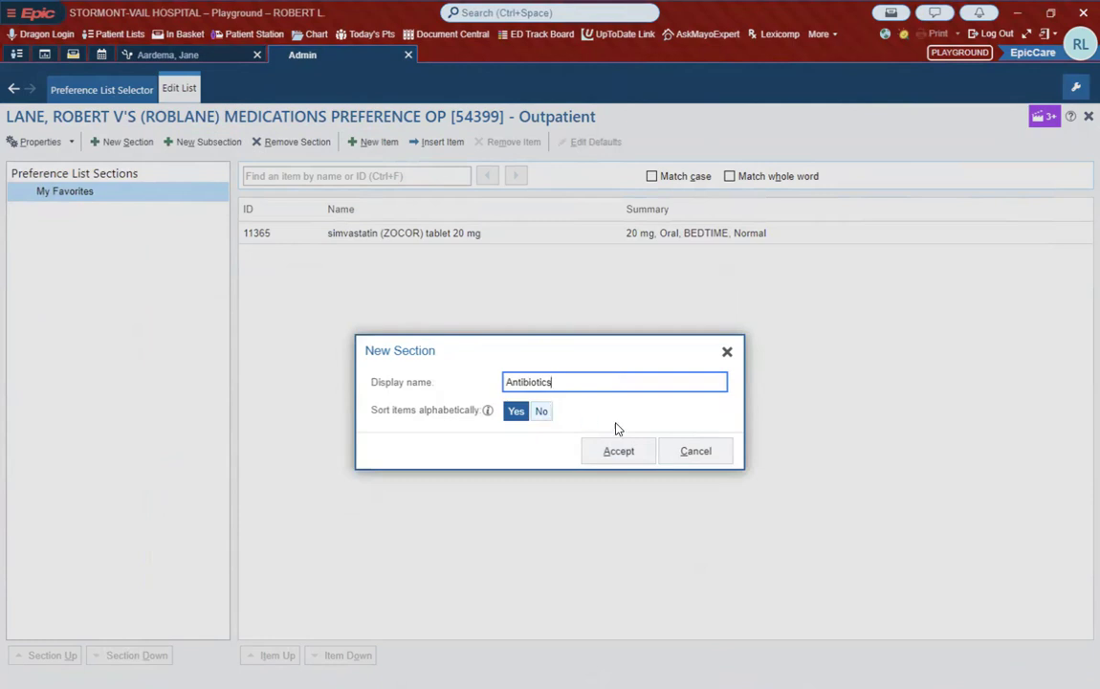
click(619, 452)
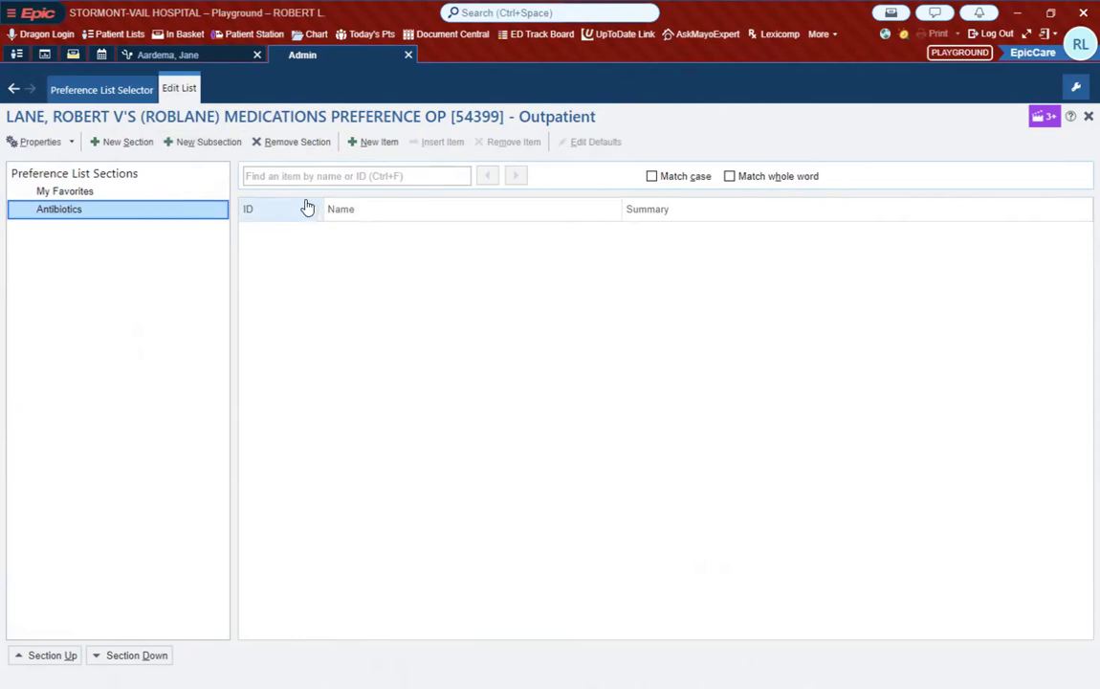
Step: Try to add Augmentin as a new item in the Antibiotics section, and cancel the addition
click(381, 143)
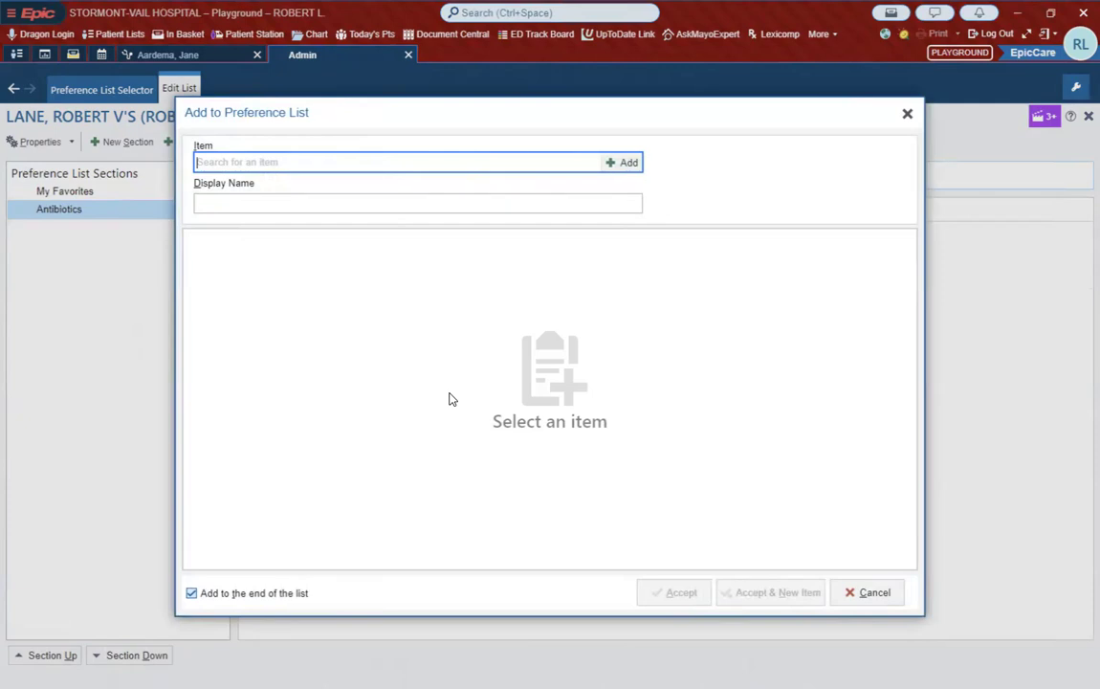
text(Augmentin)
key(BackSpace)
key(BackSpace)
key(BackSpace)
key(BackSpace)
key(BackSpace)
key(BackSpace)
key(BackSpace)
click(907, 113)
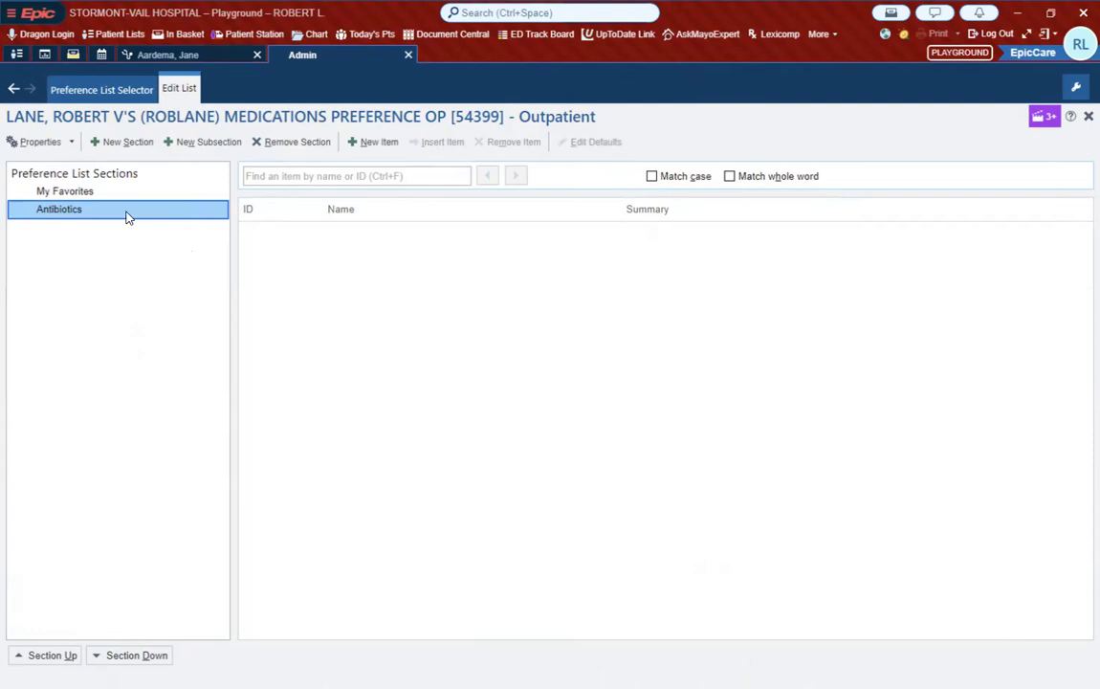
Step: Add a new subsection named Adult under the Antibiotics section of the outpatient Medications preference list
click(188, 145)
text(Adult)
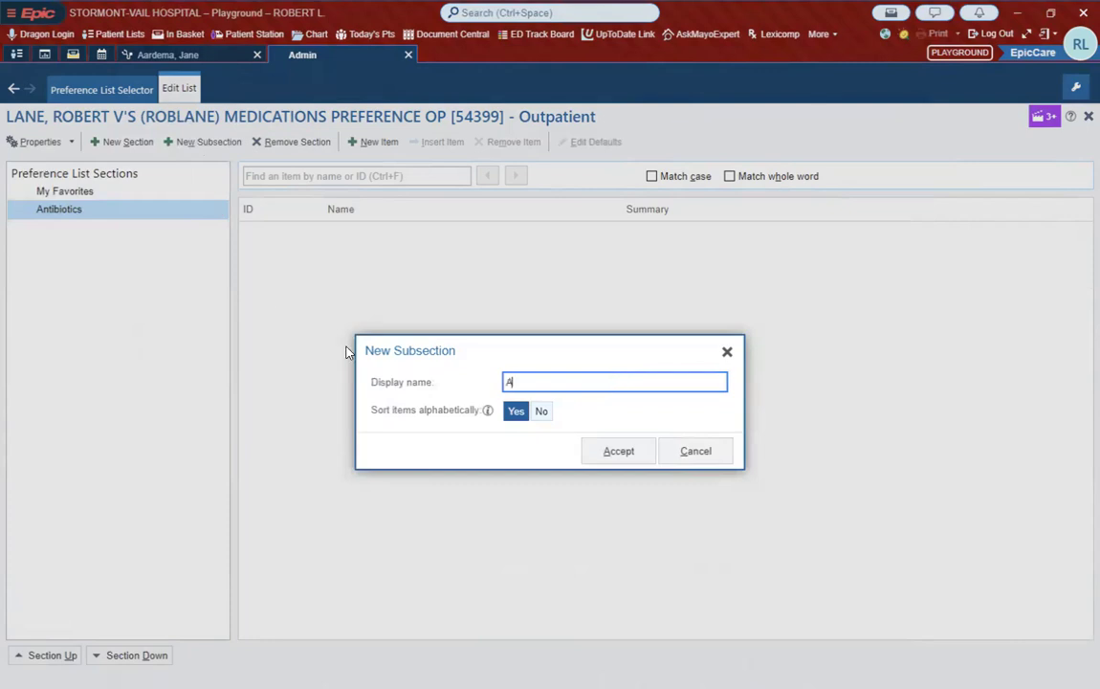
click(619, 453)
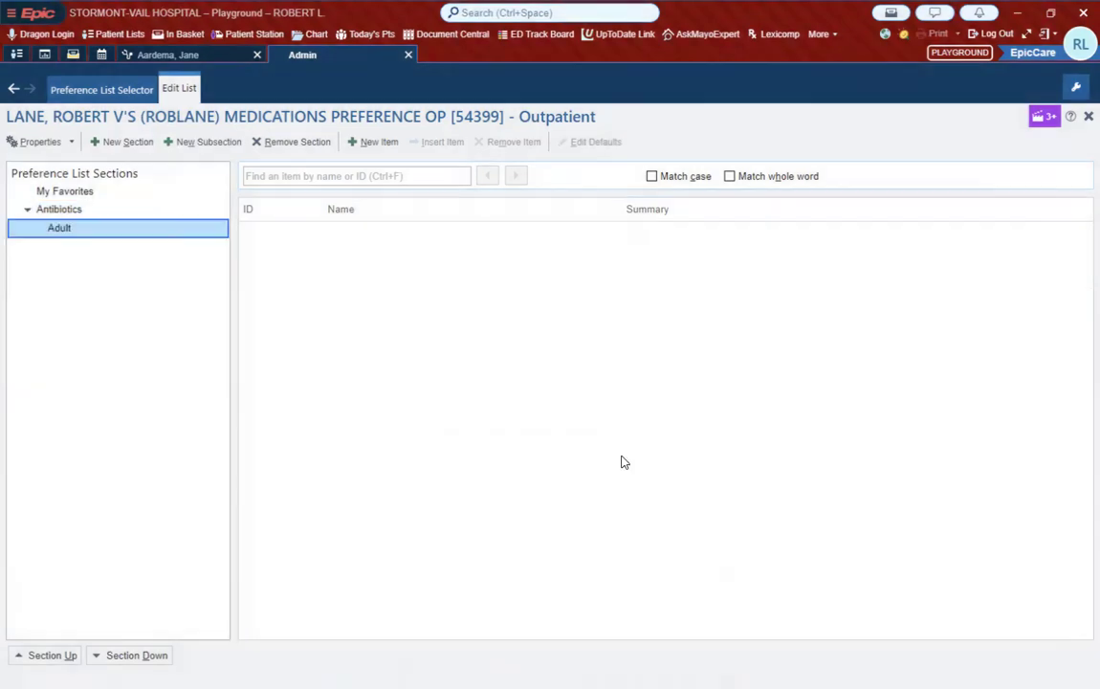
Step: Start a new item in the Adult subsection by searching for Augmentin and choosing the amoxicillin-clavulanate 875-125 mg tablet
click(374, 144)
text(Augmentin)
key(Return)
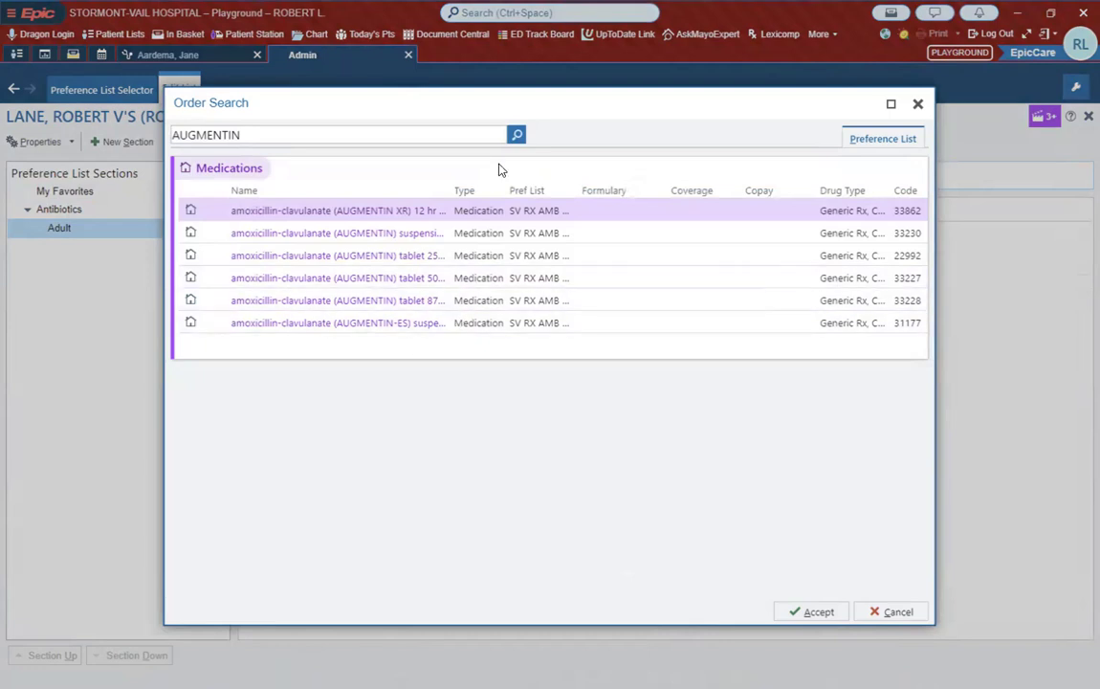
click(442, 300)
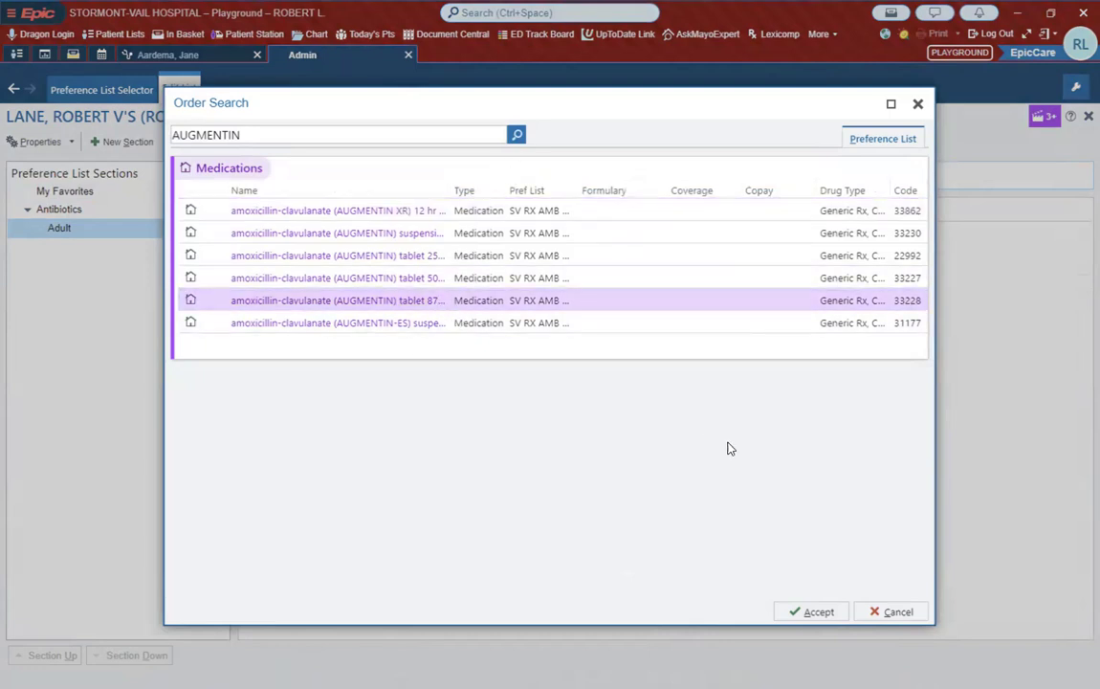
click(812, 612)
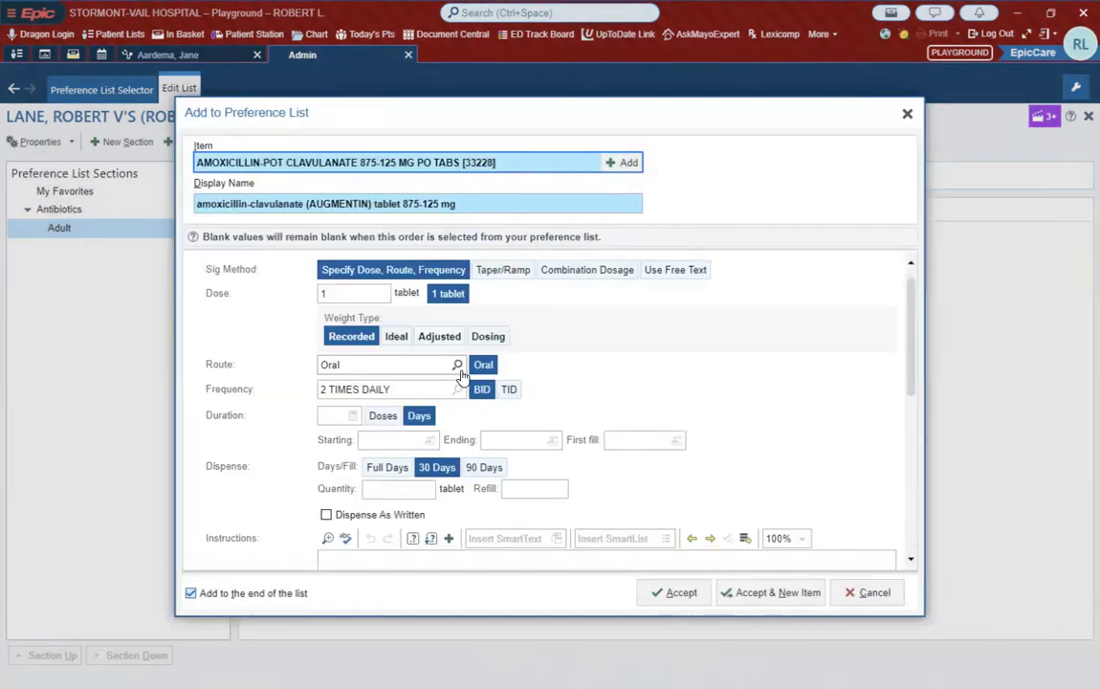
Step: Set the Augmentin item's dispense quantity to 10 tablets and its class to Normal
scroll(572, 331, down, 1)
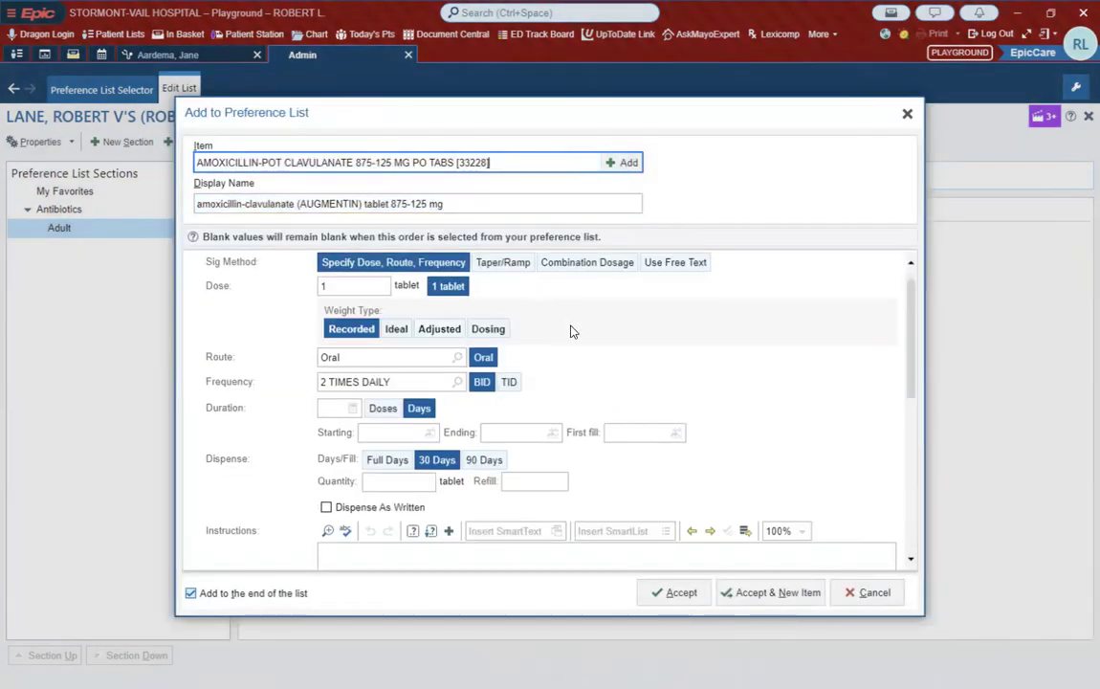
scroll(572, 331, down, 1)
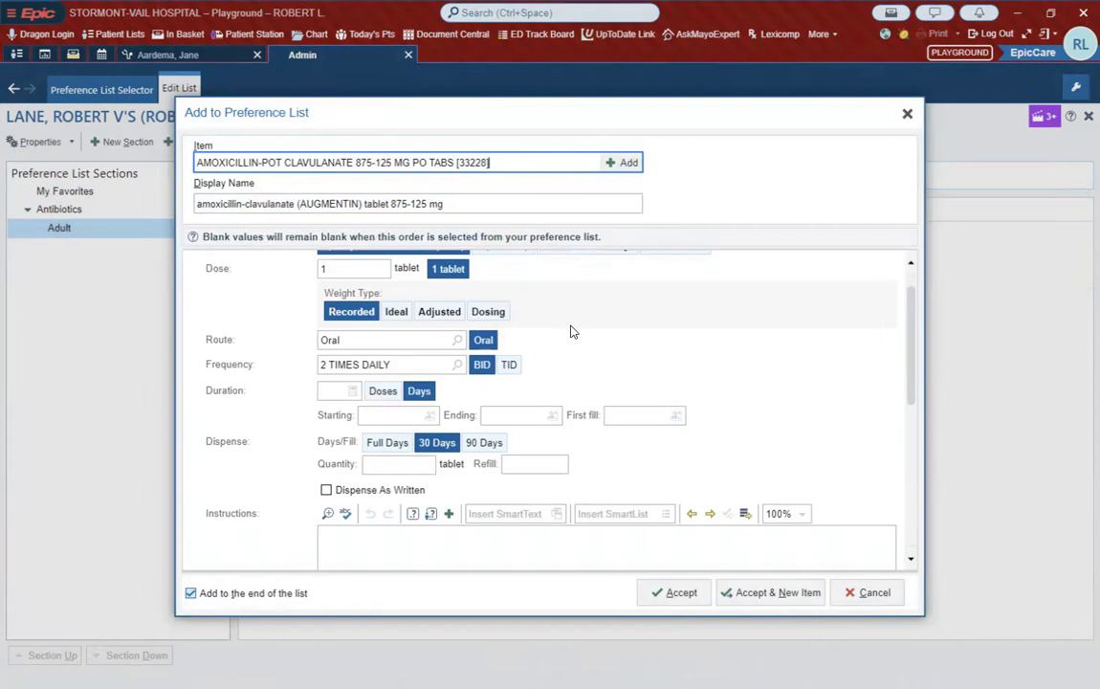
scroll(616, 372, up, 1)
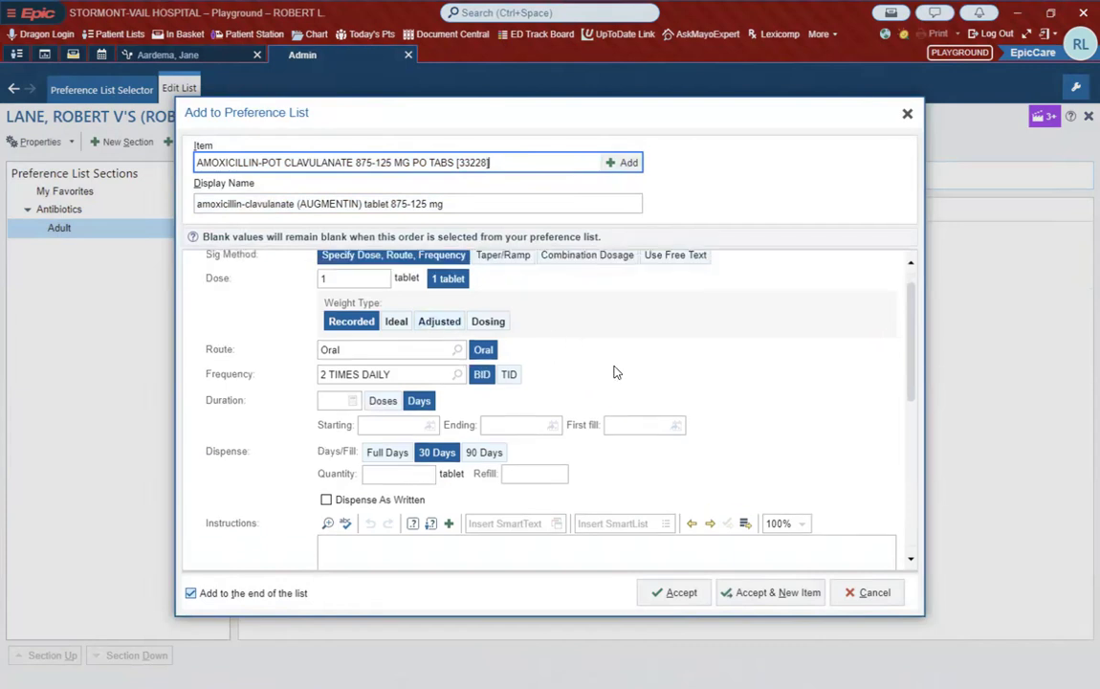
scroll(616, 372, up, 2)
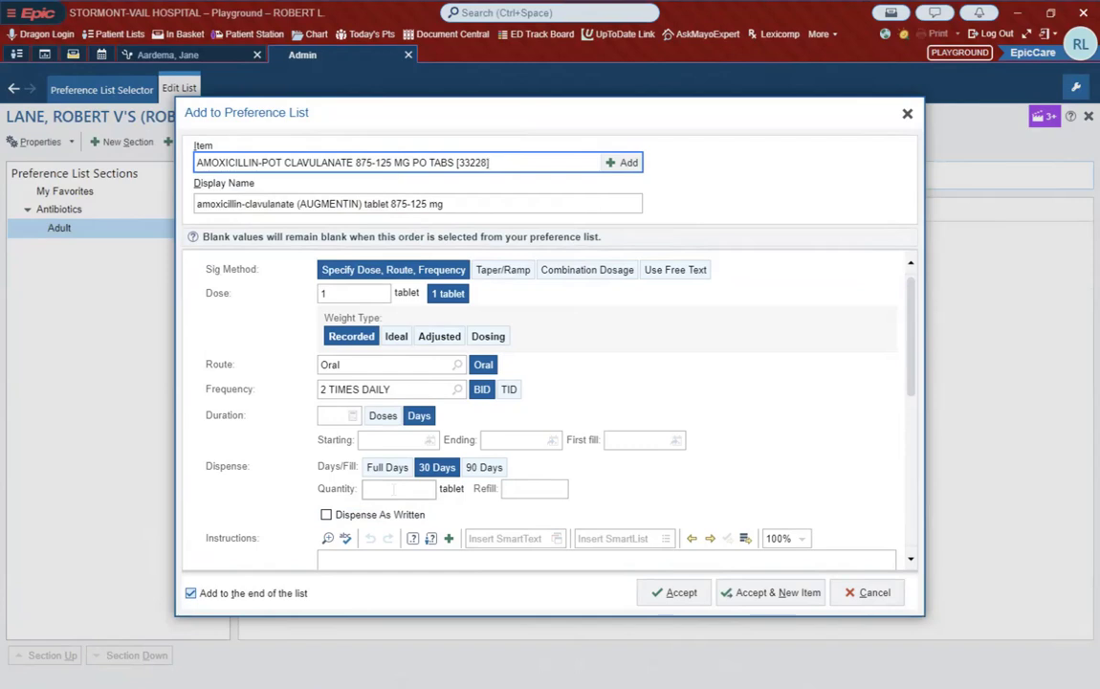
click(393, 488)
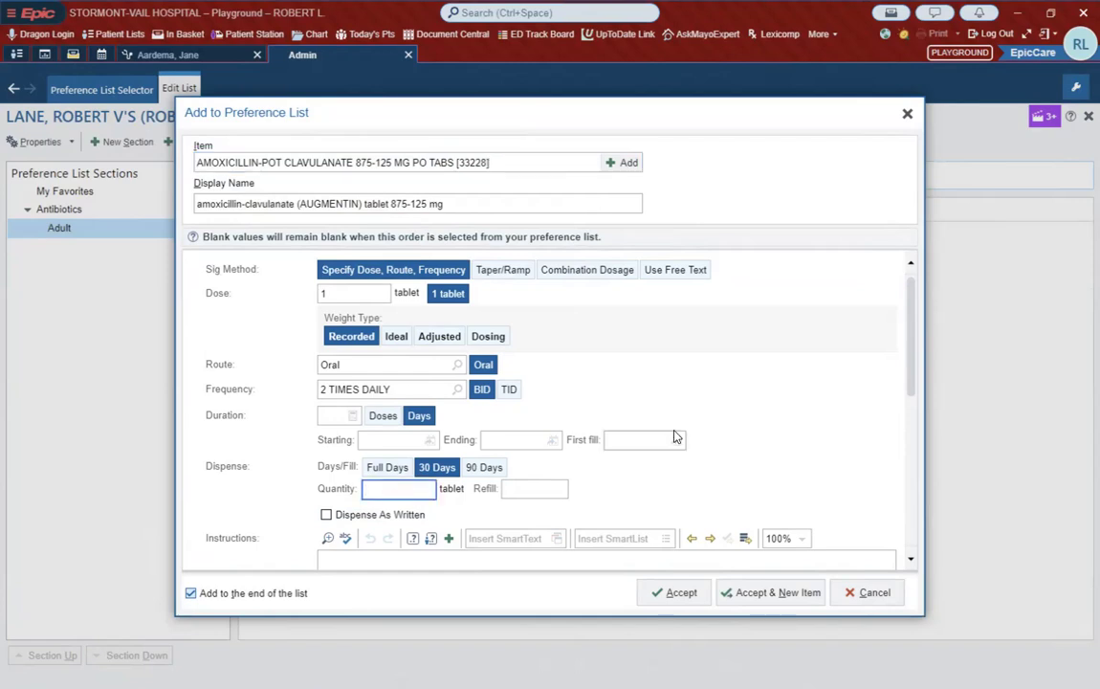
text(10)
key(Tab)
scroll(703, 400, down, 5)
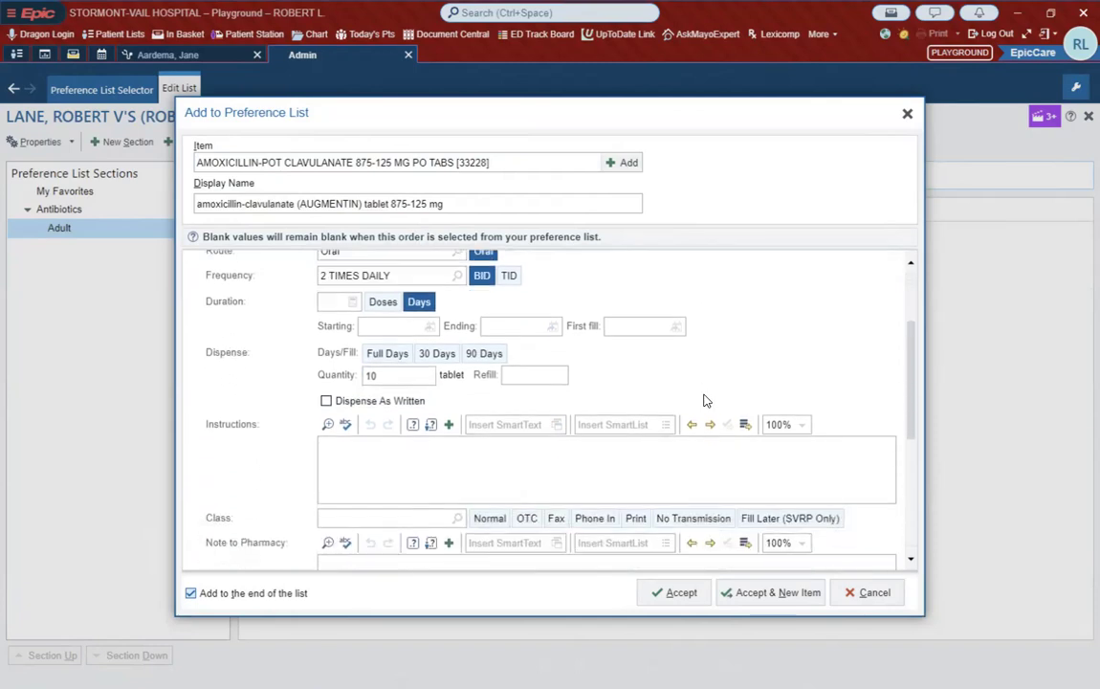
click(488, 417)
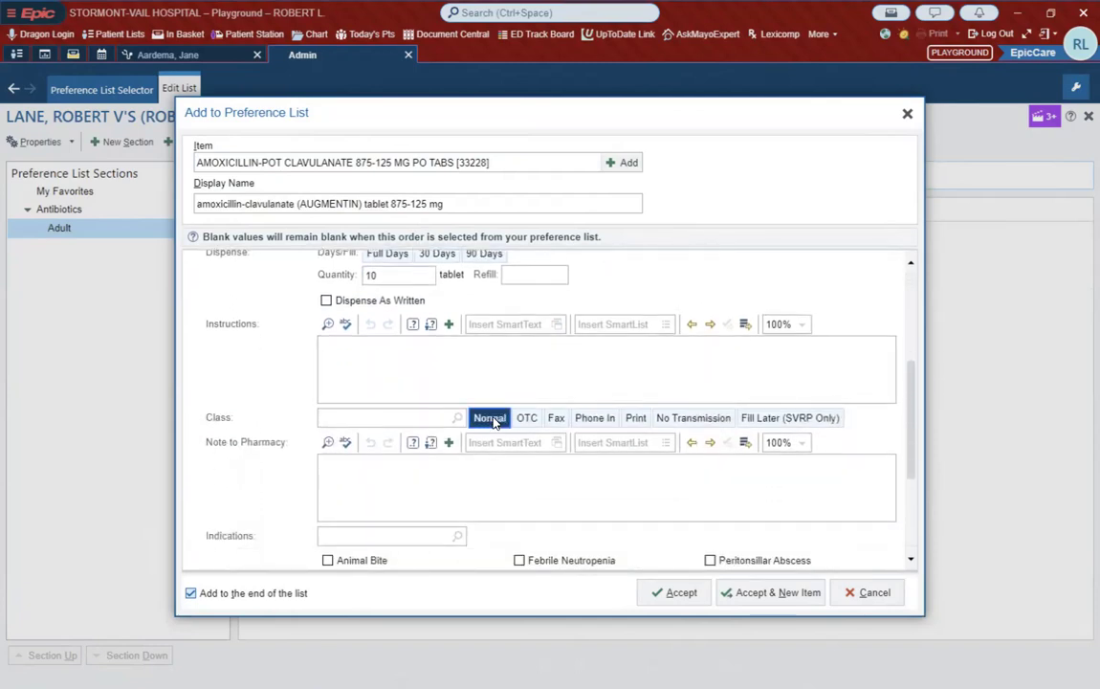
scroll(631, 389, down, 1)
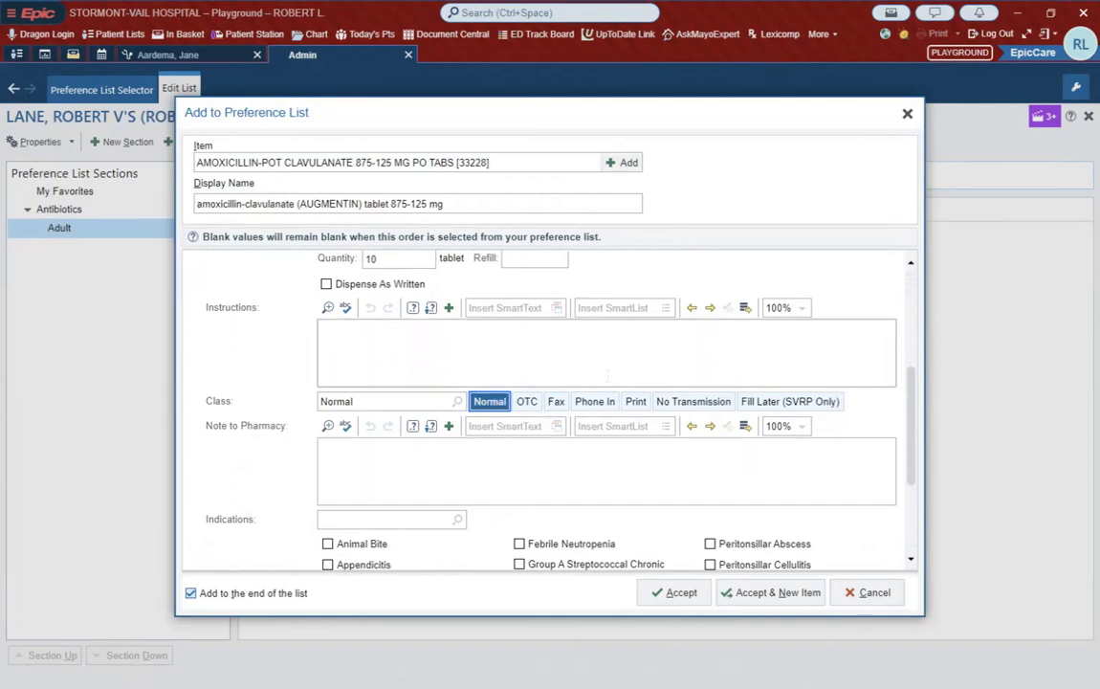
scroll(607, 375, up, 5)
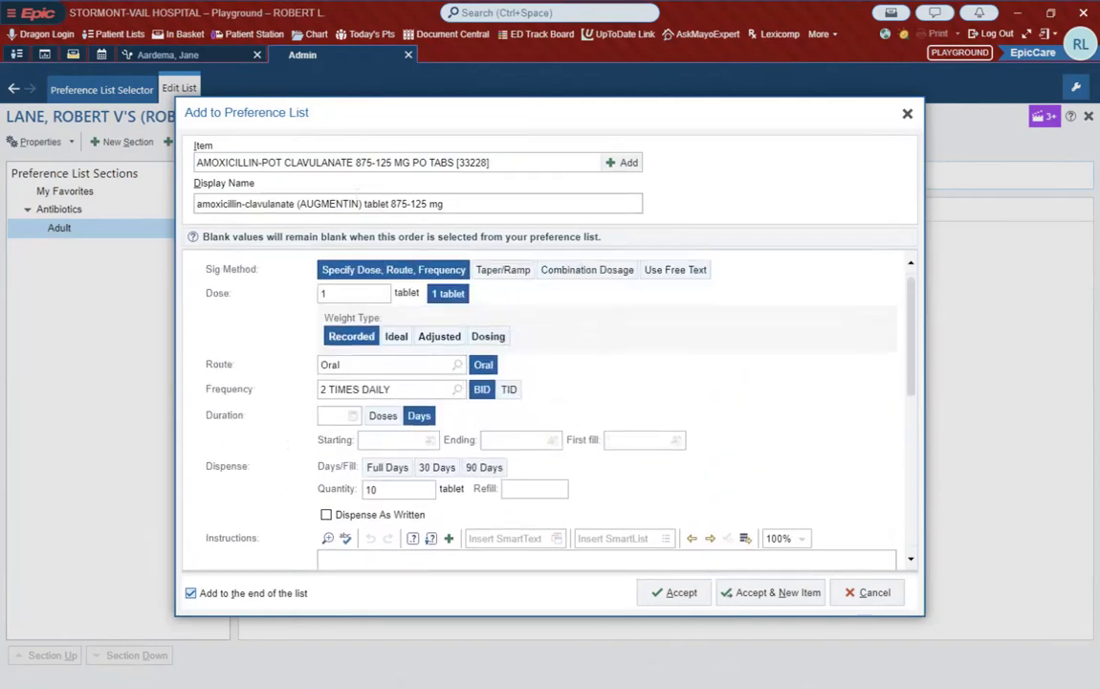
Step: Change the item's display name to "Augmentin - 10 days" and accept it into the Adult subsection
triple_click(279, 203)
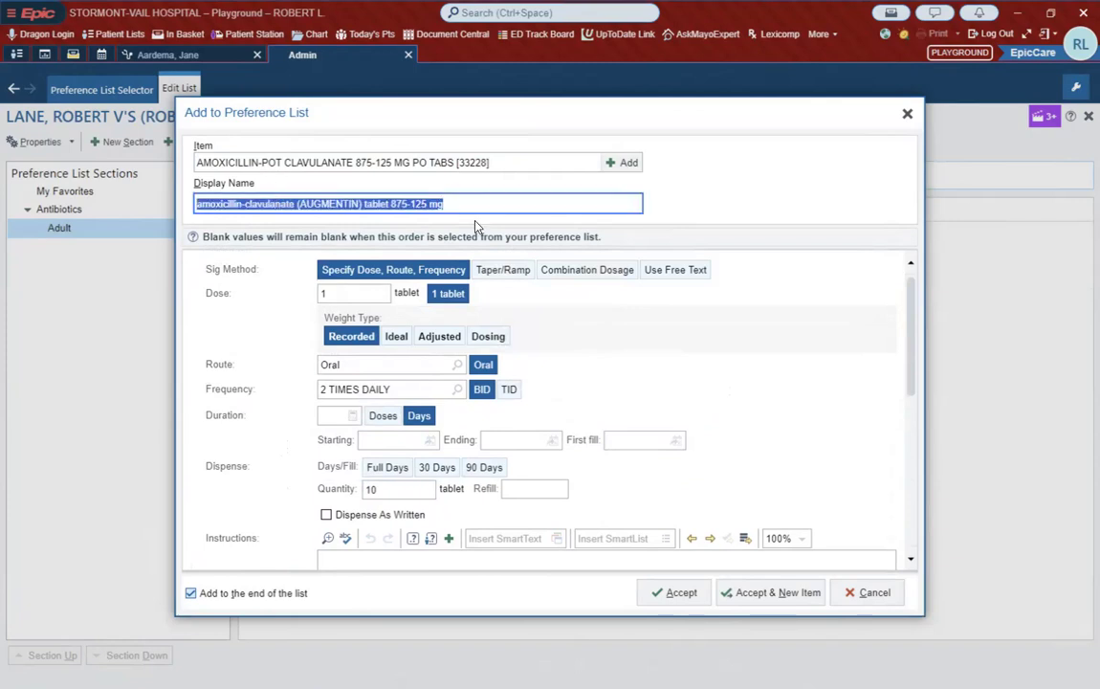
text(Augmentin)
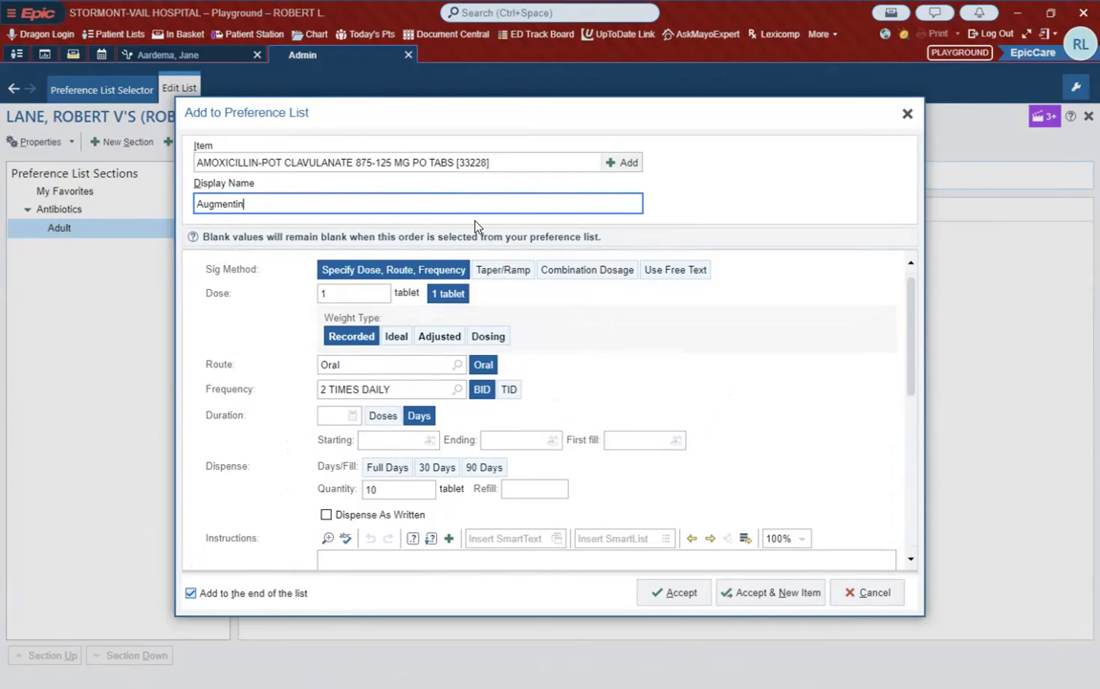
text( - 10 days)
click(682, 595)
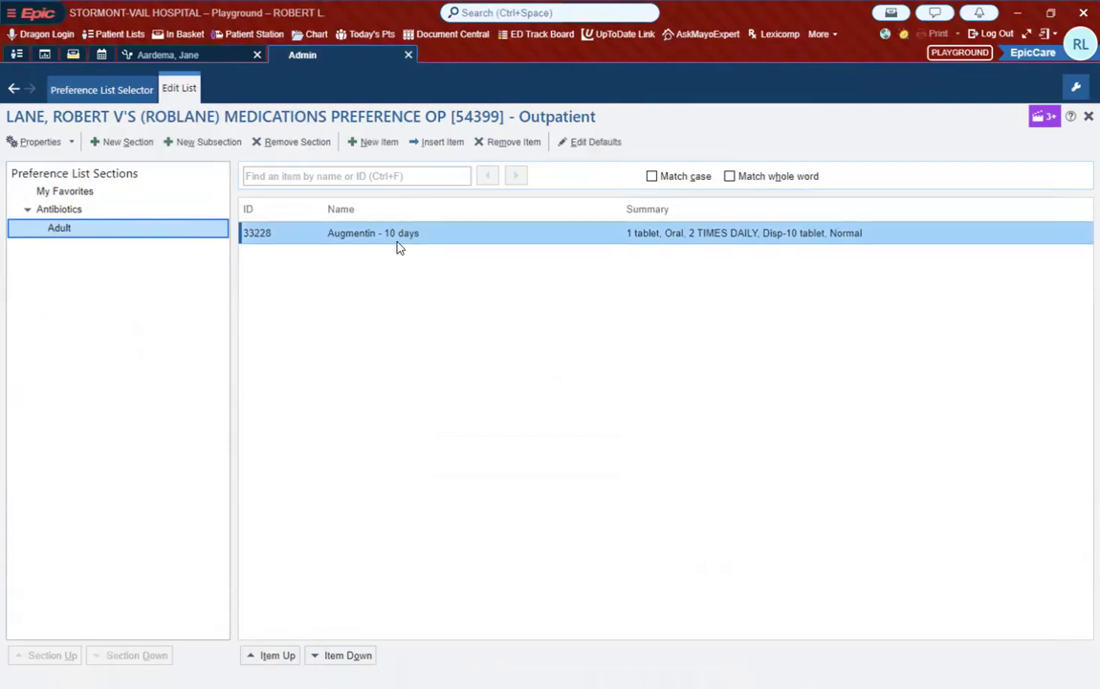
Step: Start a second item in the Adult subsection, again choosing the Augmentin 875-125 mg tablet from the order search
click(359, 144)
text(a)
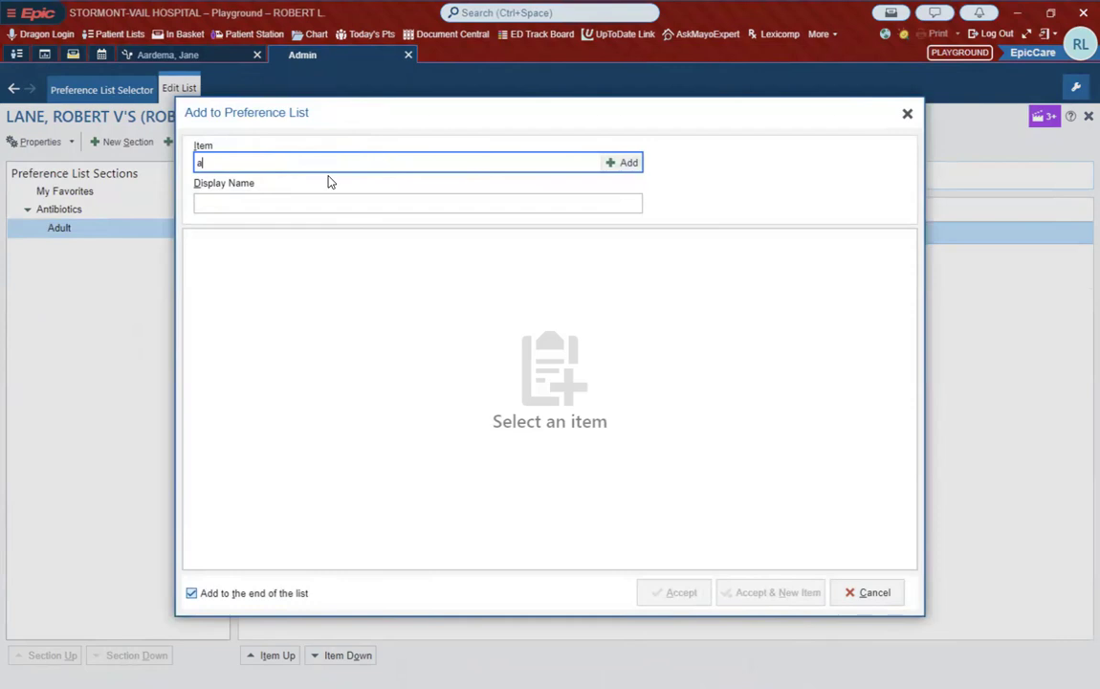
text(ugmentin)
key(Return)
double_click(449, 301)
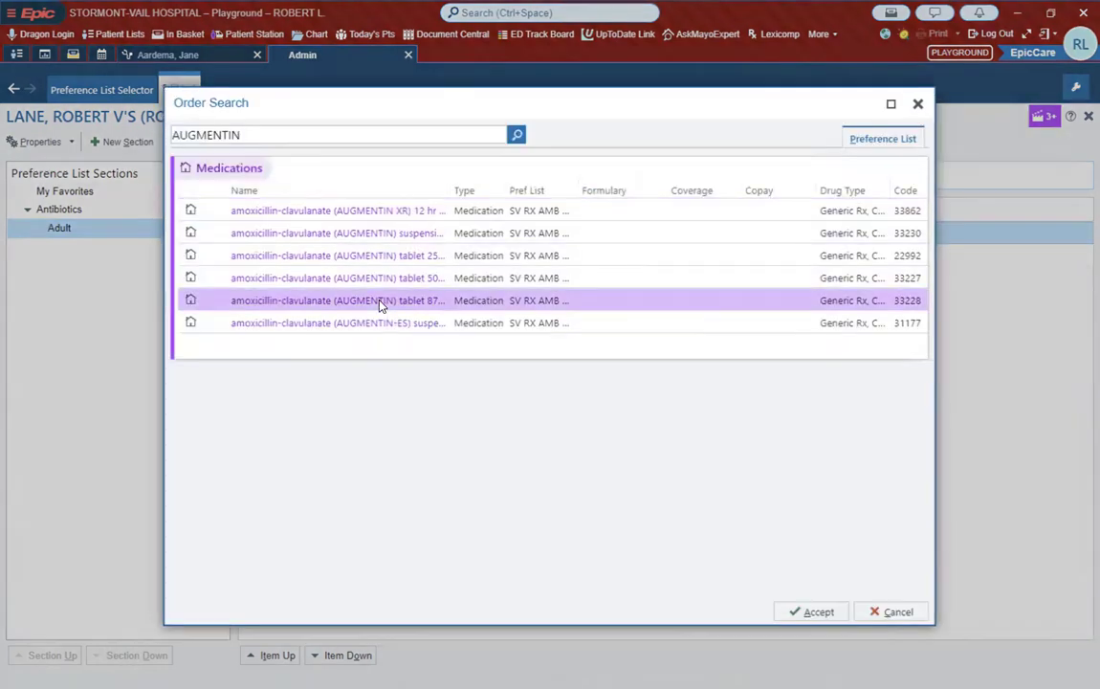
Step: Set the second Augmentin item's display name to "Augmentin - 21 days"
key(Tab)
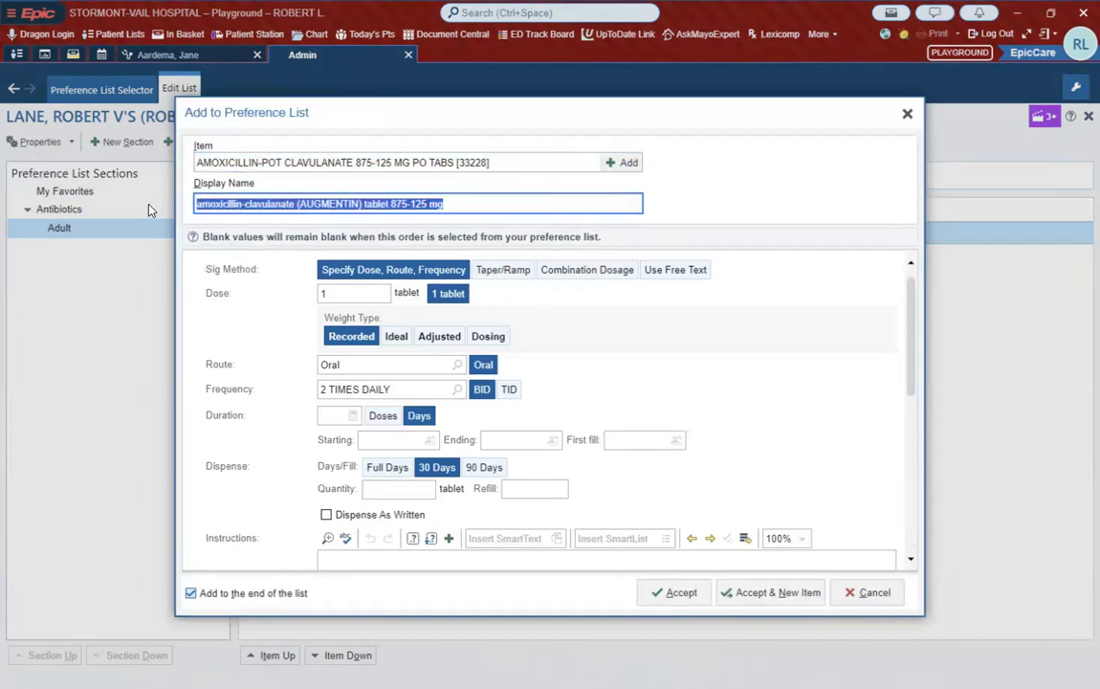
text(Augment)
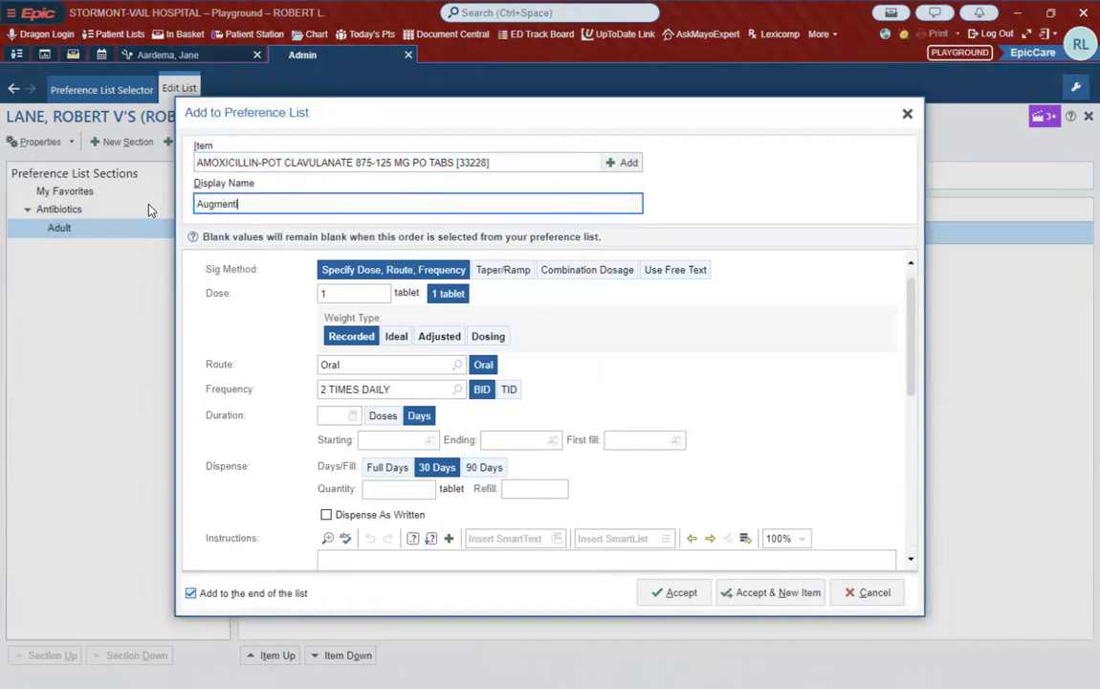
text(in - 21 days)
click(624, 355)
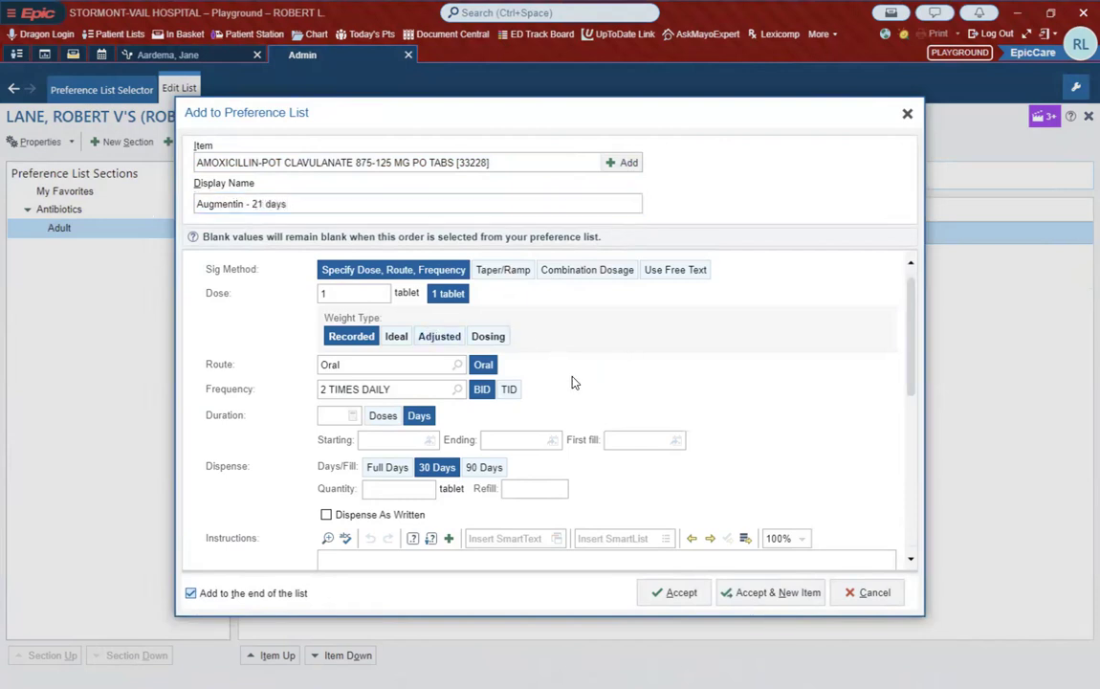
Step: Set the 21-day Augmentin item's dispense quantity to 42 tablets and its class to Normal, and accept the item
scroll(478, 408, down, 1)
click(387, 458)
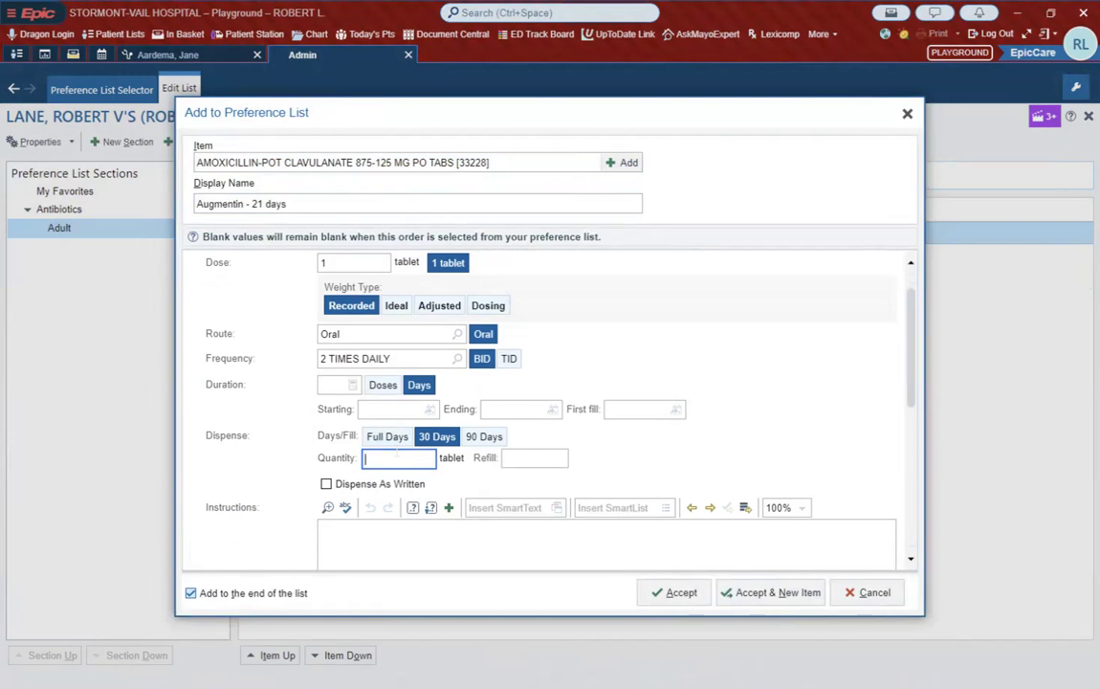
text(42)
click(699, 323)
scroll(699, 323, up, 1)
scroll(699, 324, down, 4)
click(489, 503)
scroll(724, 371, up, 1)
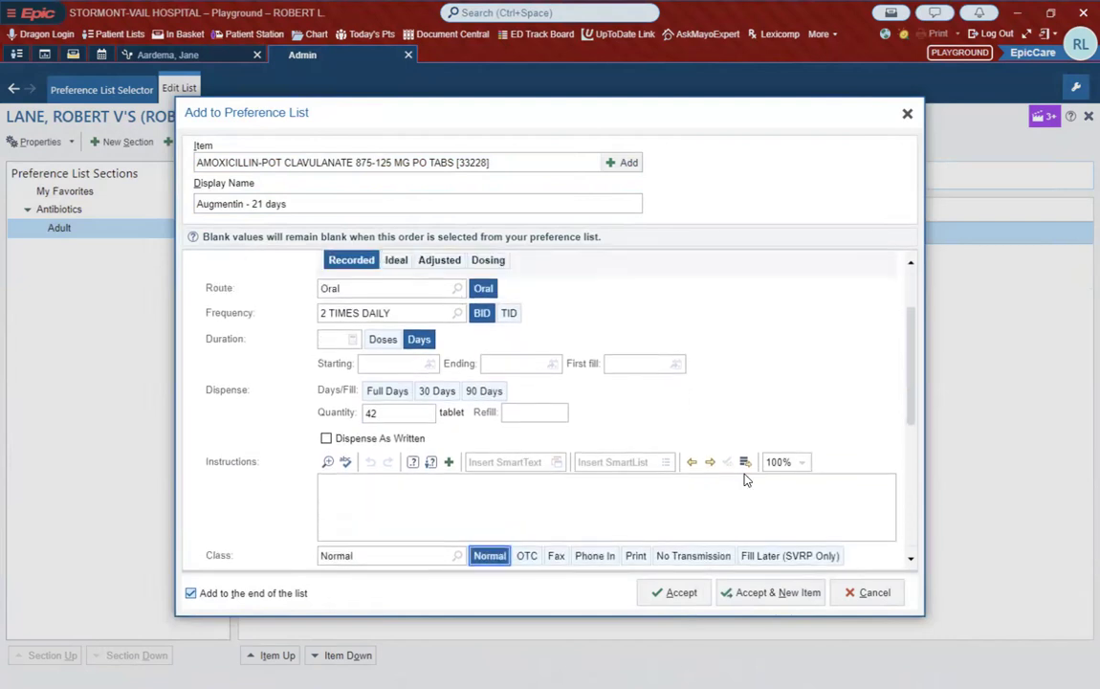
click(679, 594)
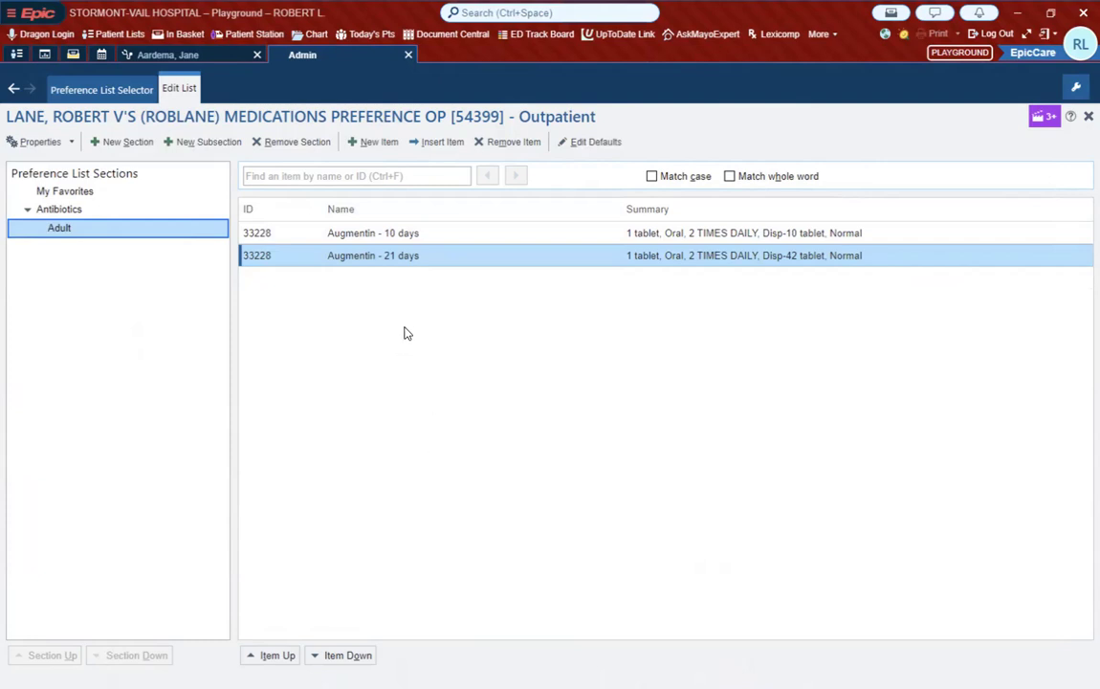
Step: Return to the preference list selector, show the empty lists, and open the Imaging (Outpatient) list for editing
click(96, 90)
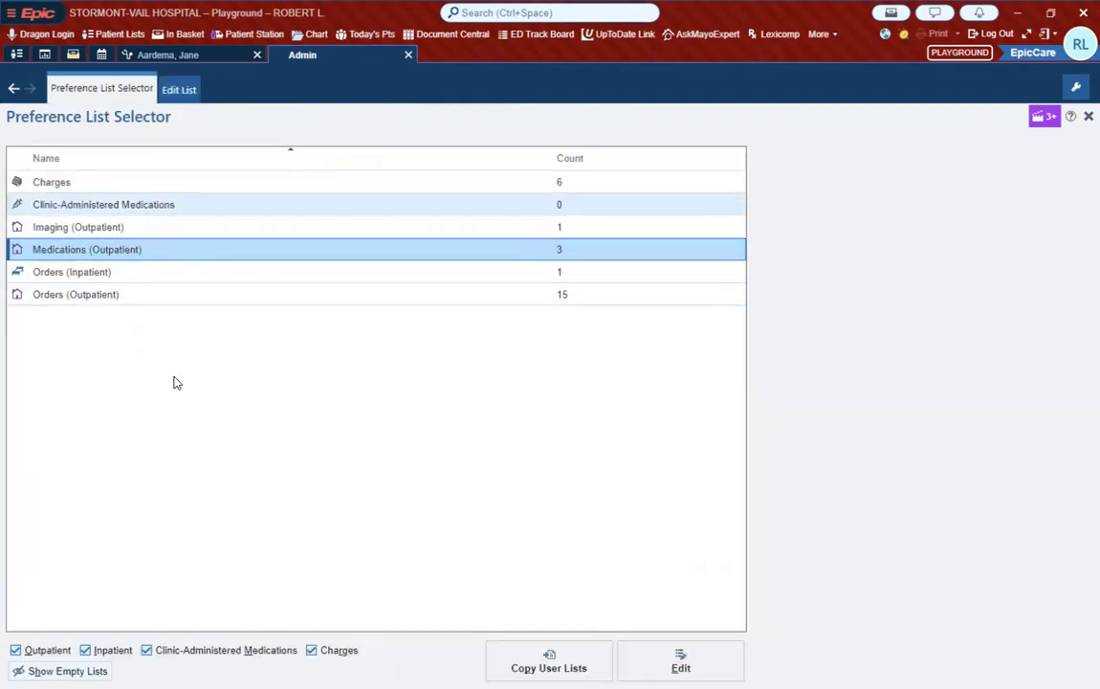
click(86, 671)
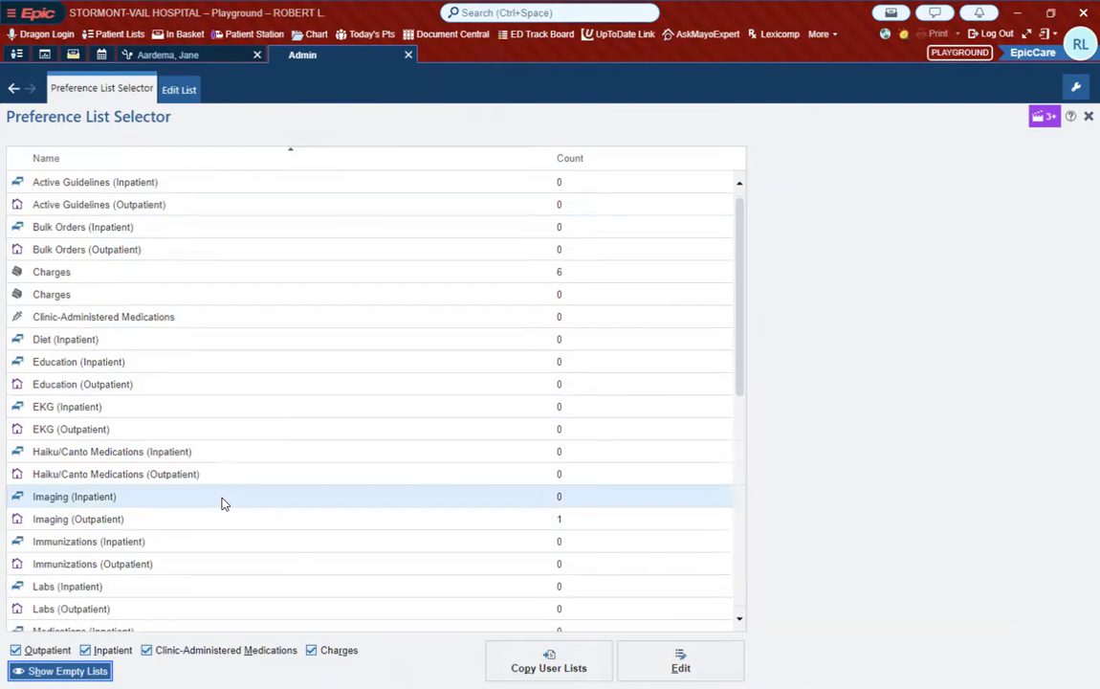
scroll(222, 503, down, 2)
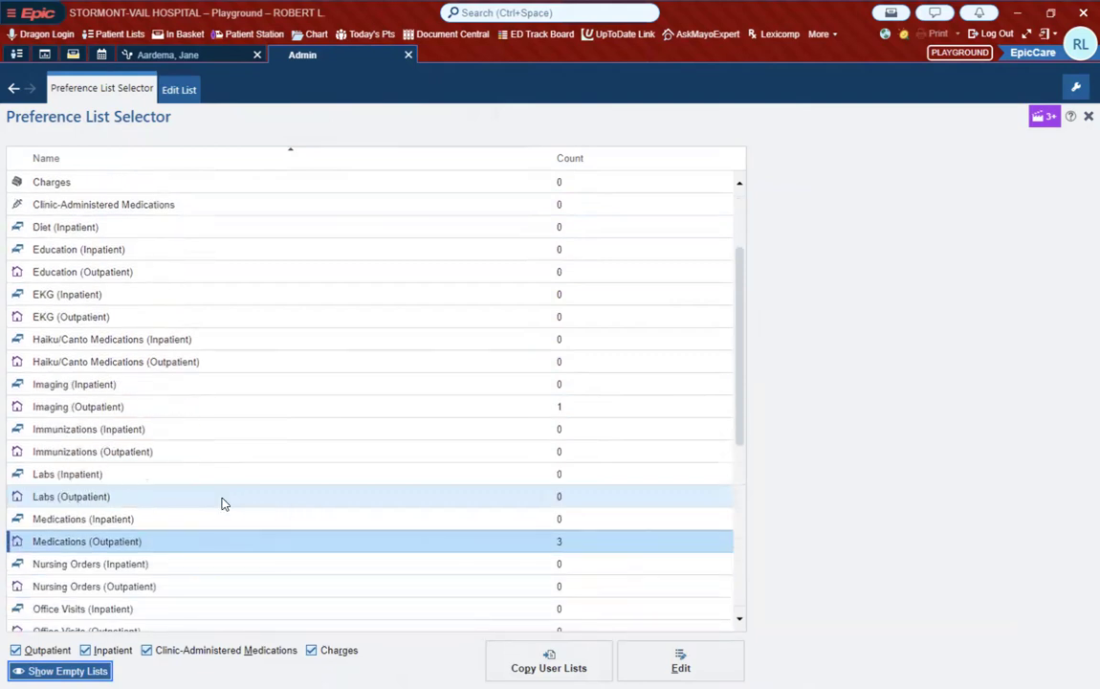
scroll(222, 503, down, 3)
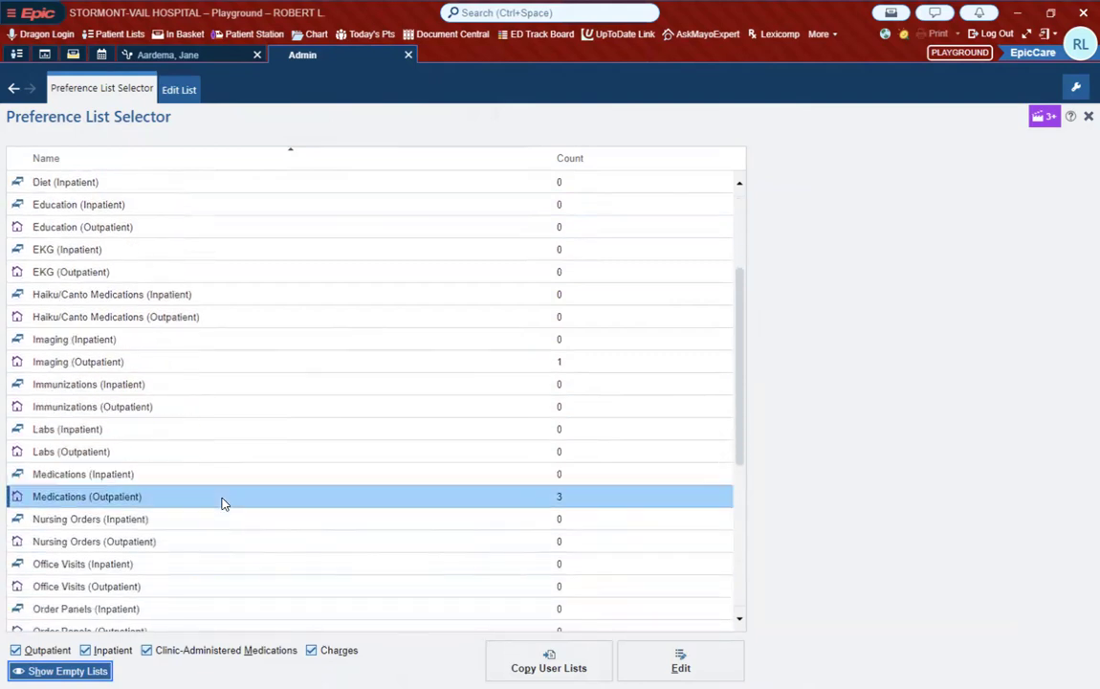
scroll(222, 503, down, 5)
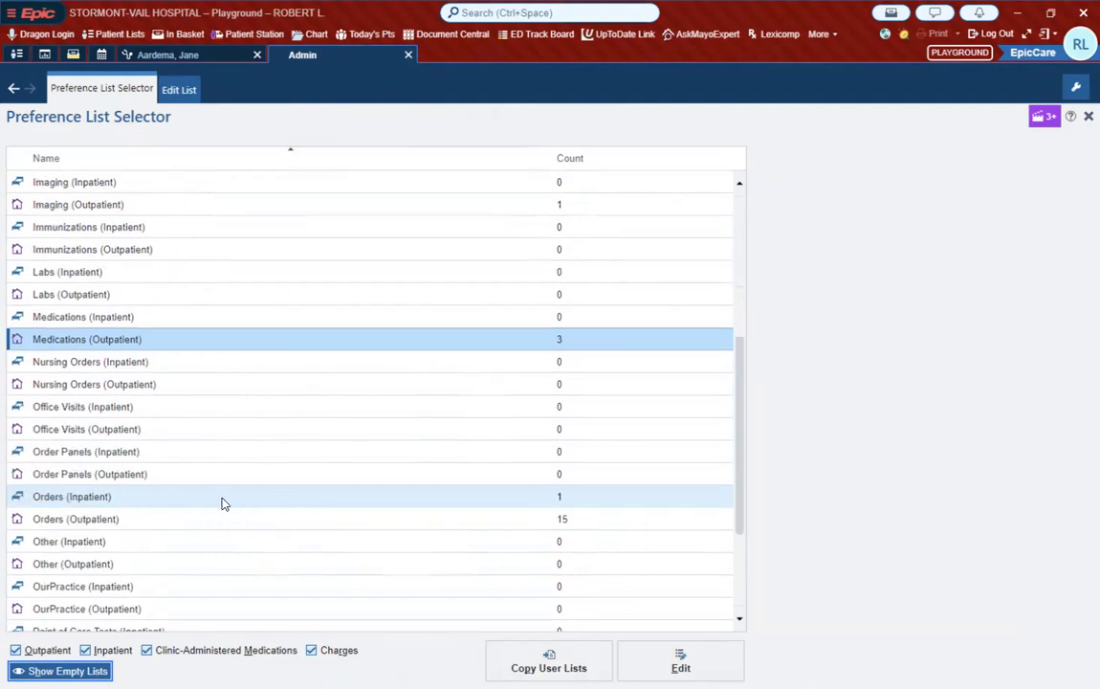
scroll(222, 503, up, 4)
scroll(222, 503, up, 3)
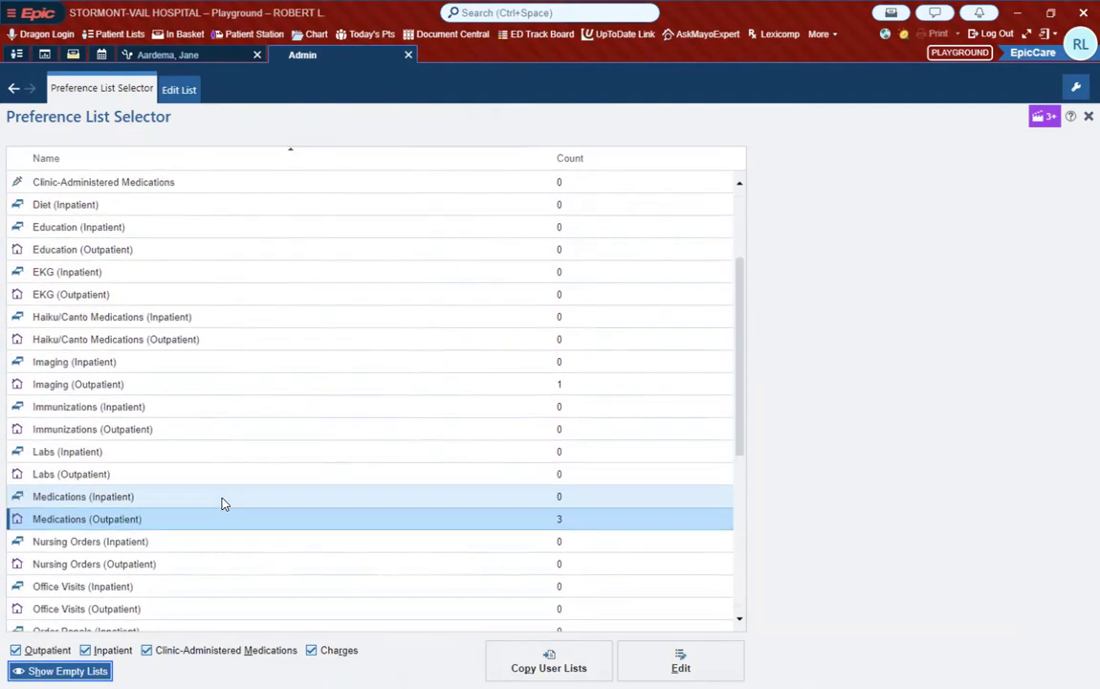
double_click(112, 385)
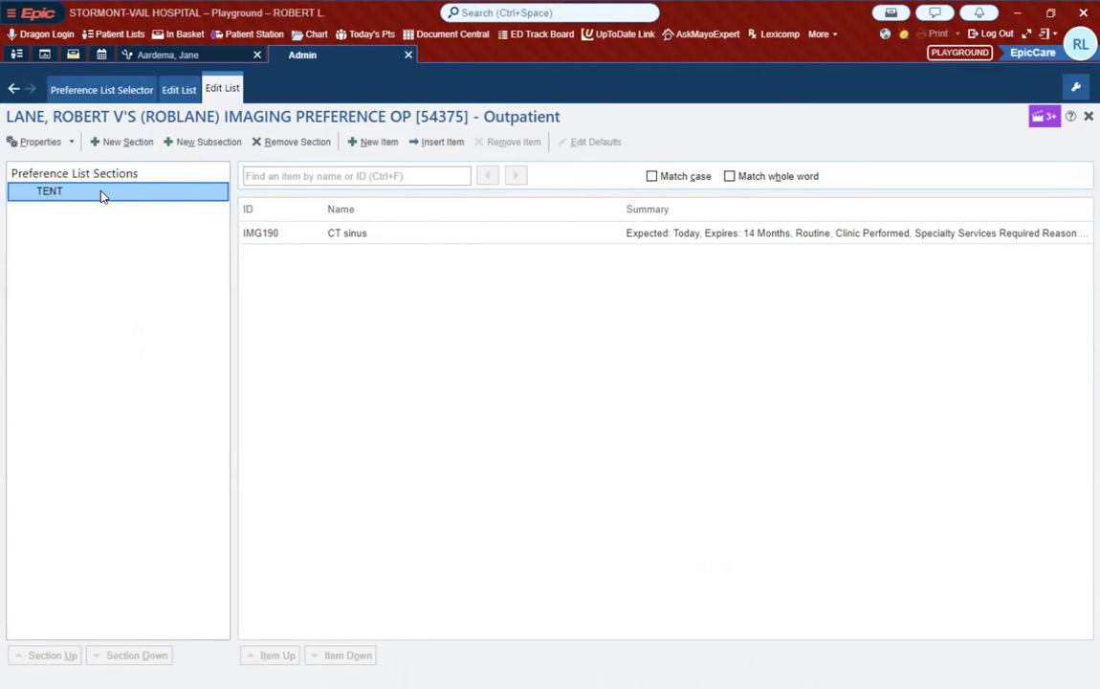
Step: Add a new section named Stormont to the outpatient Imaging preference list
click(123, 142)
text(So)
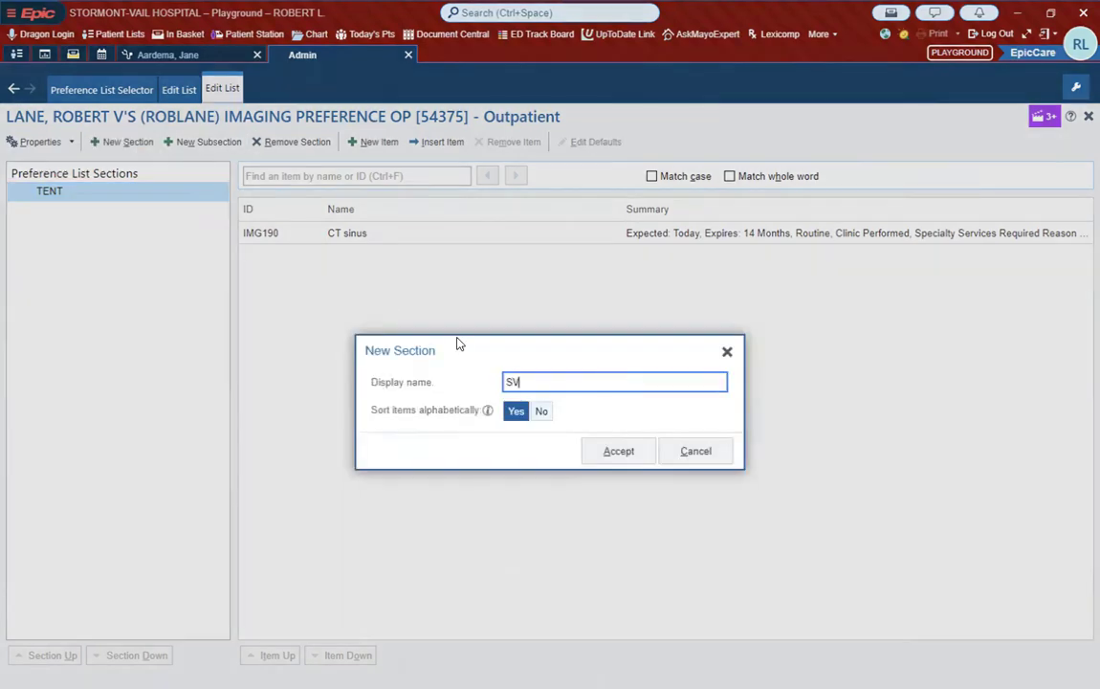
key(BackSpace)
text(tormont)
click(618, 452)
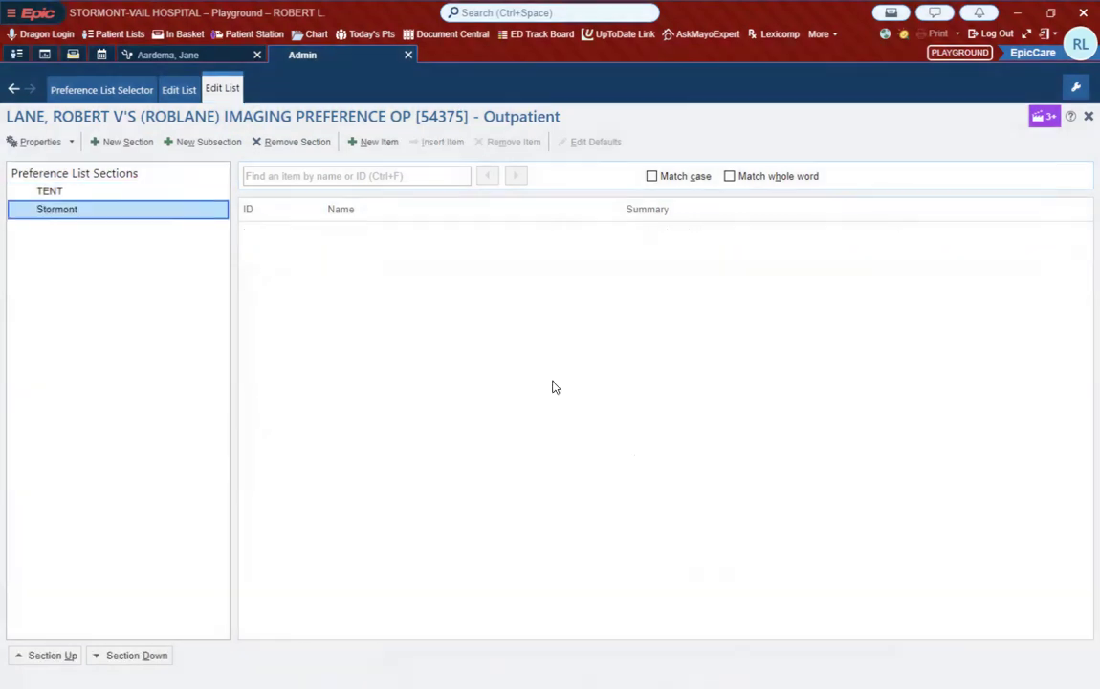
Step: Start a new item in the Stormont section using the order CT SOFT TISSUE NECK W CONTRAST [IMG192], found by searching "ct neck"
click(371, 143)
text(ct neck)
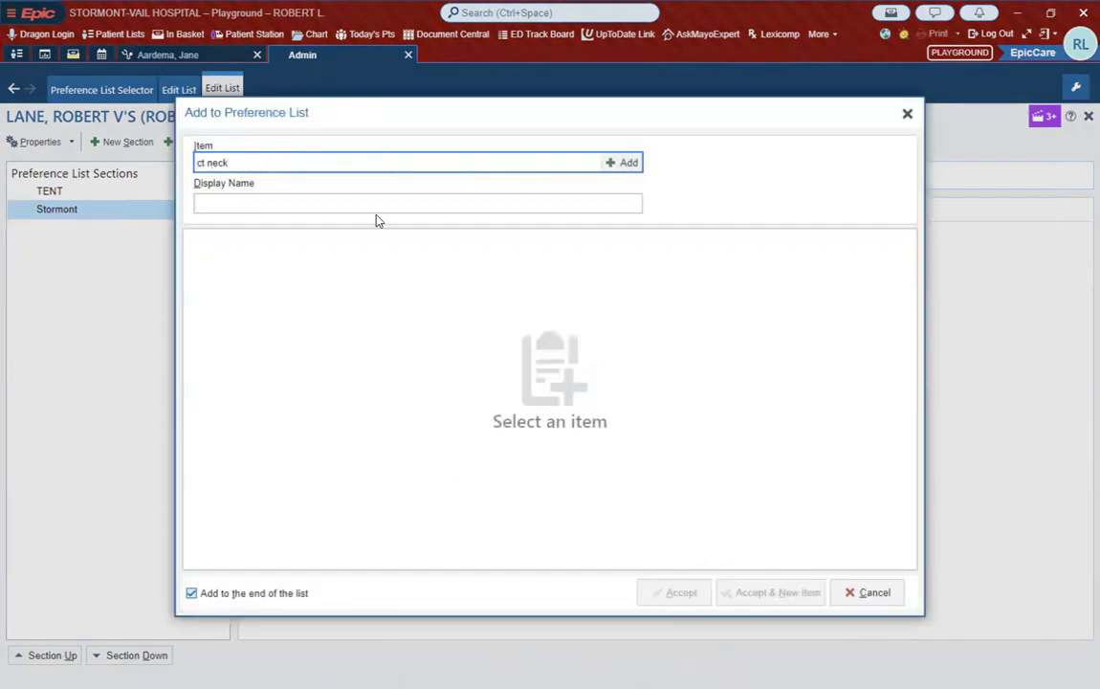
key(Return)
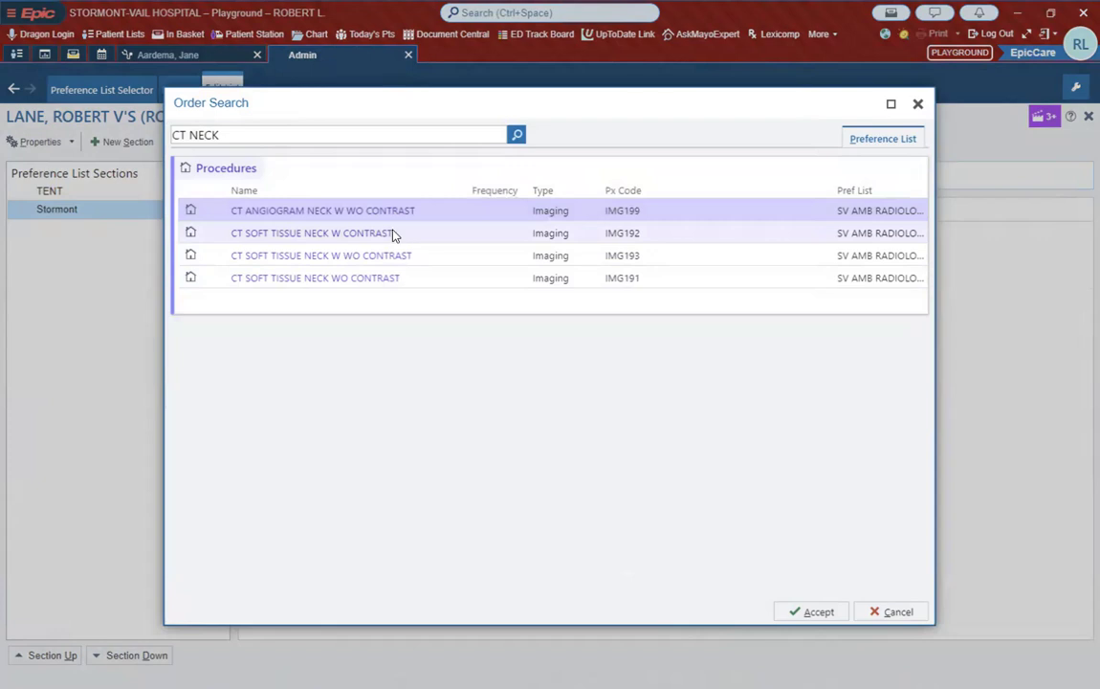
click(398, 234)
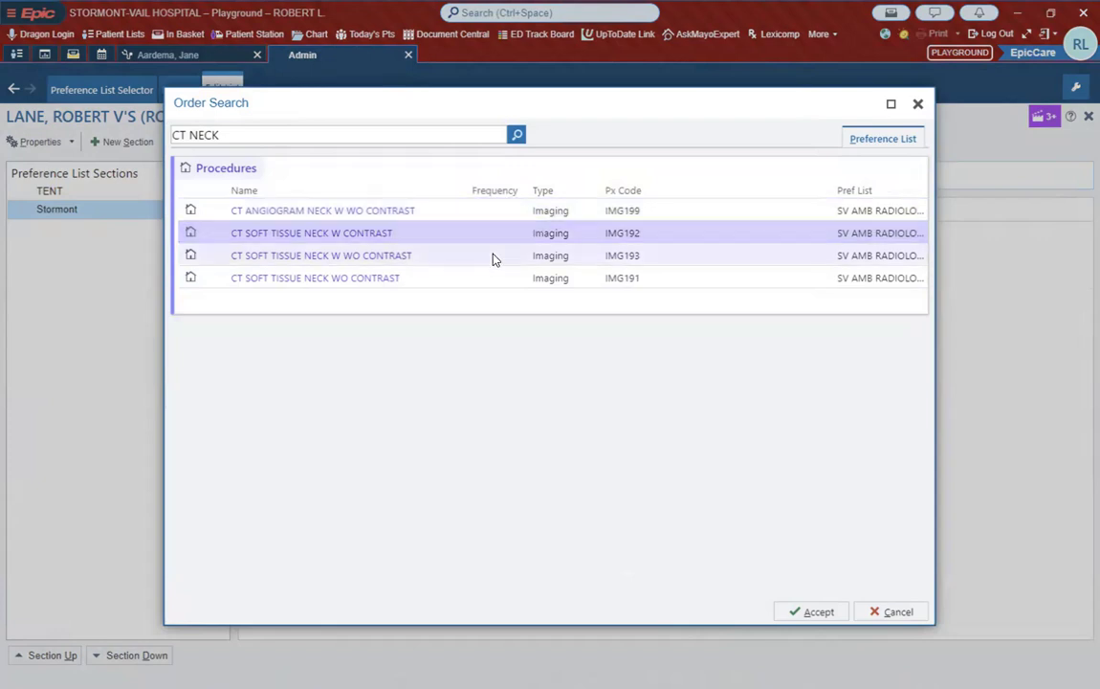
click(813, 612)
Step: Shorten the new imaging item's display name to "CT Neck"
double_click(388, 204)
click(388, 203)
key(ctrl+shift+Left)
key(ctrl+shift+Left)
key(ctrl+shift+Left)
key(ctrl+shift+Left)
key(ctrl+shift+Left)
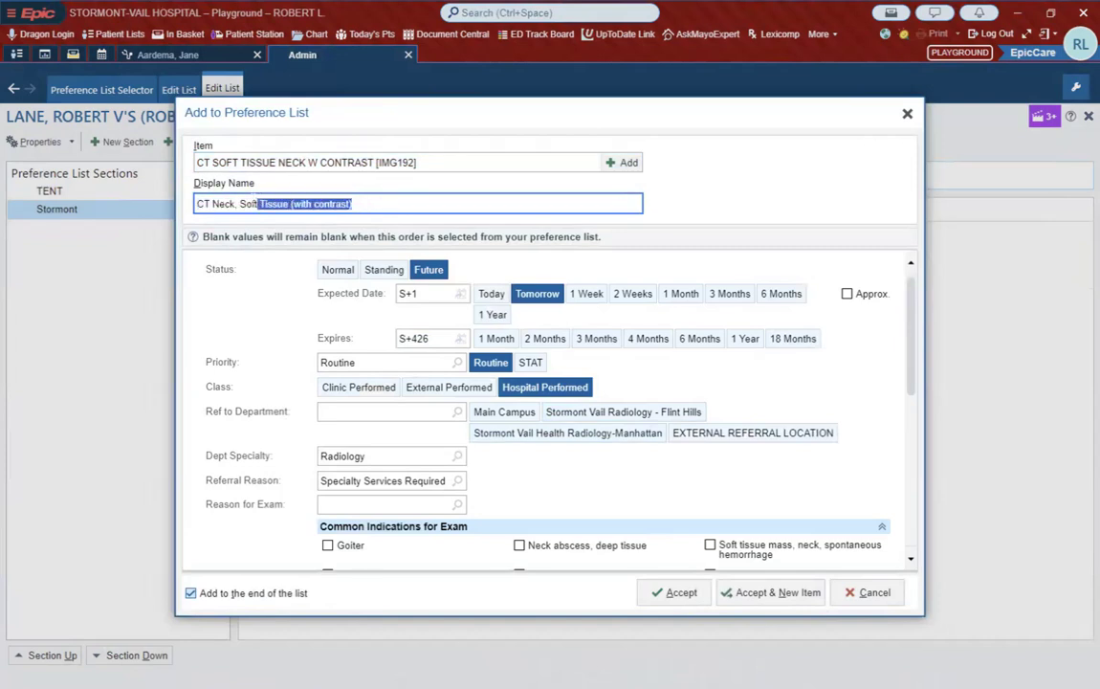
key(BackSpace)
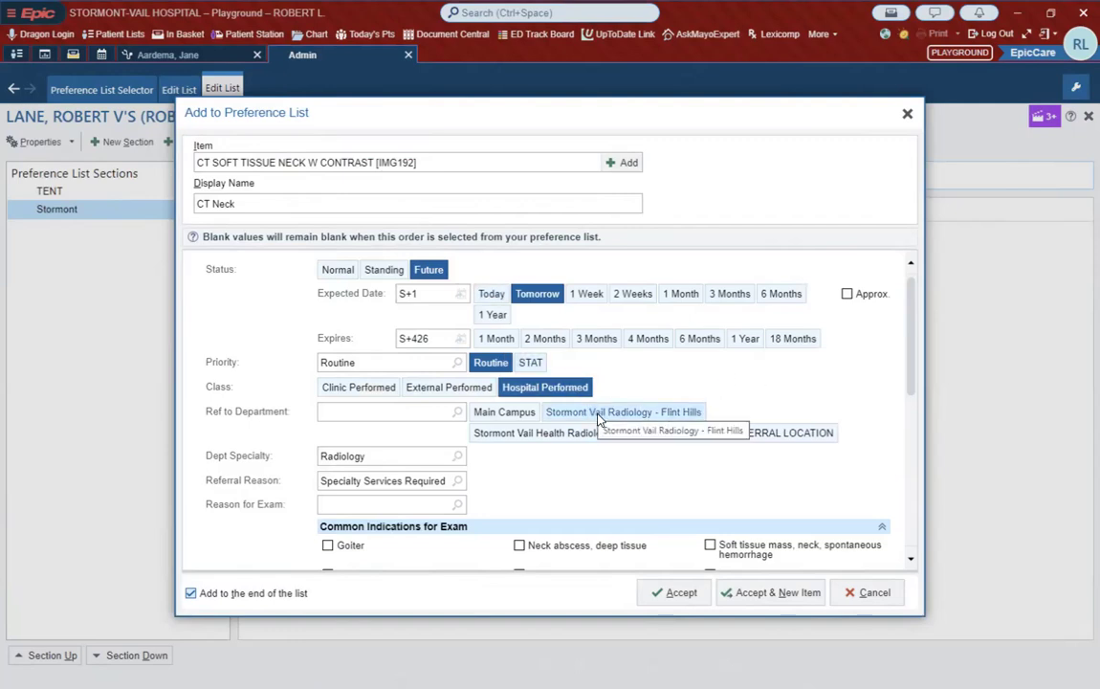
Step: Set the CT Neck item's referral department to Main Campus and its preferred referral location to Internal - Stormont Vail Health Location
click(518, 420)
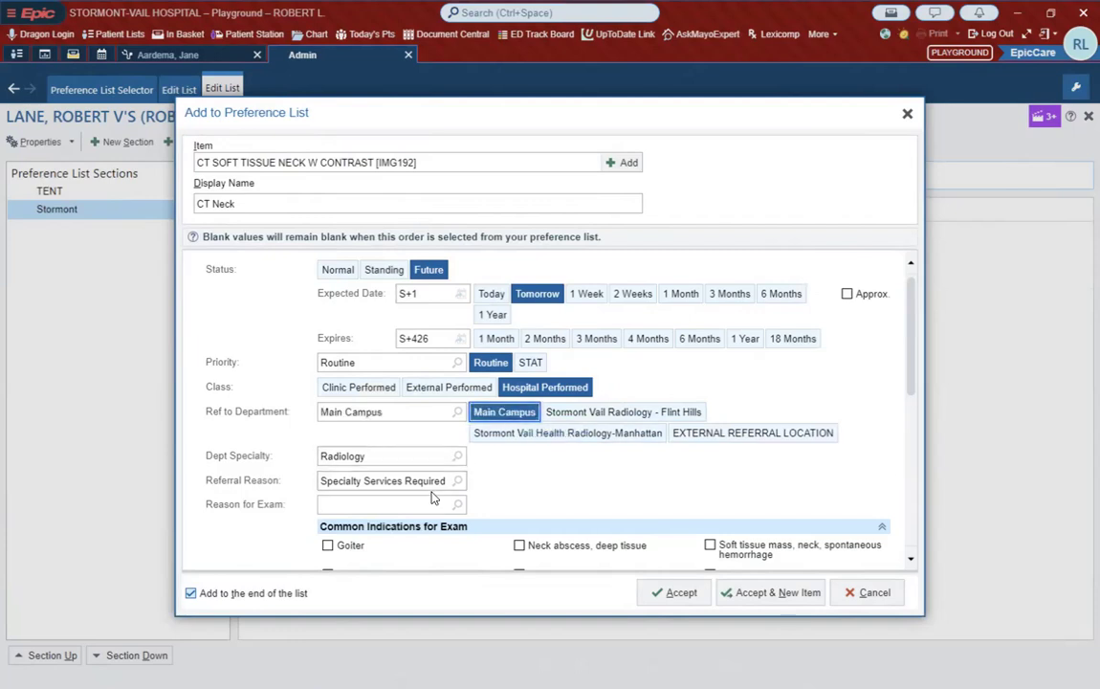
scroll(433, 504, down, 3)
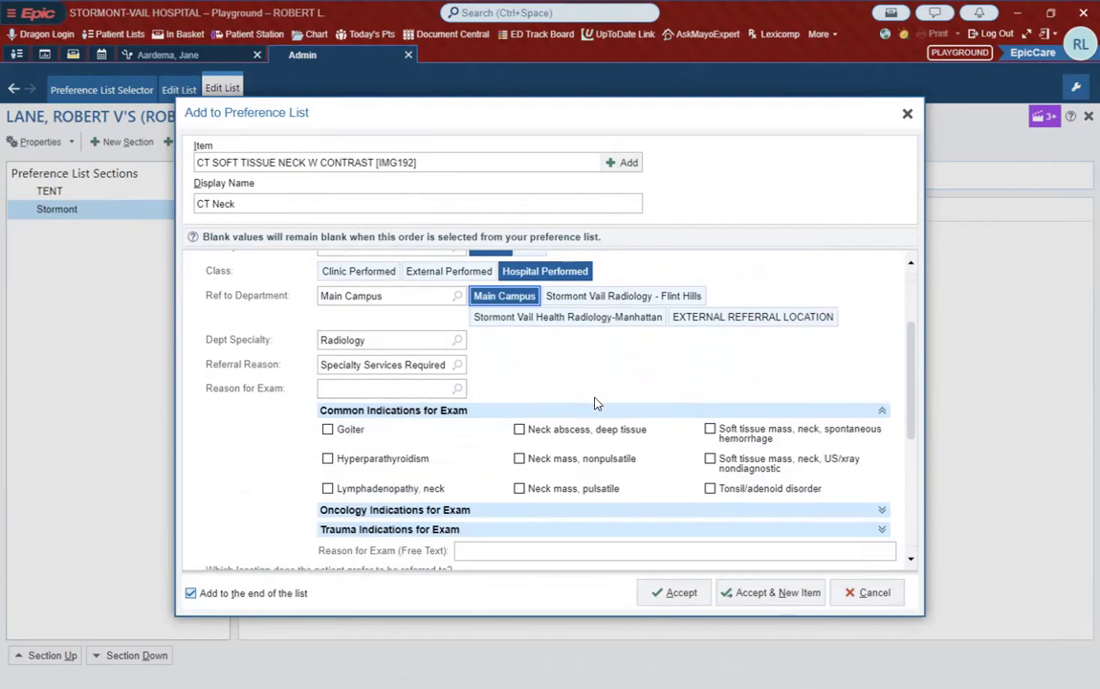
scroll(594, 403, down, 5)
scroll(578, 421, down, 2)
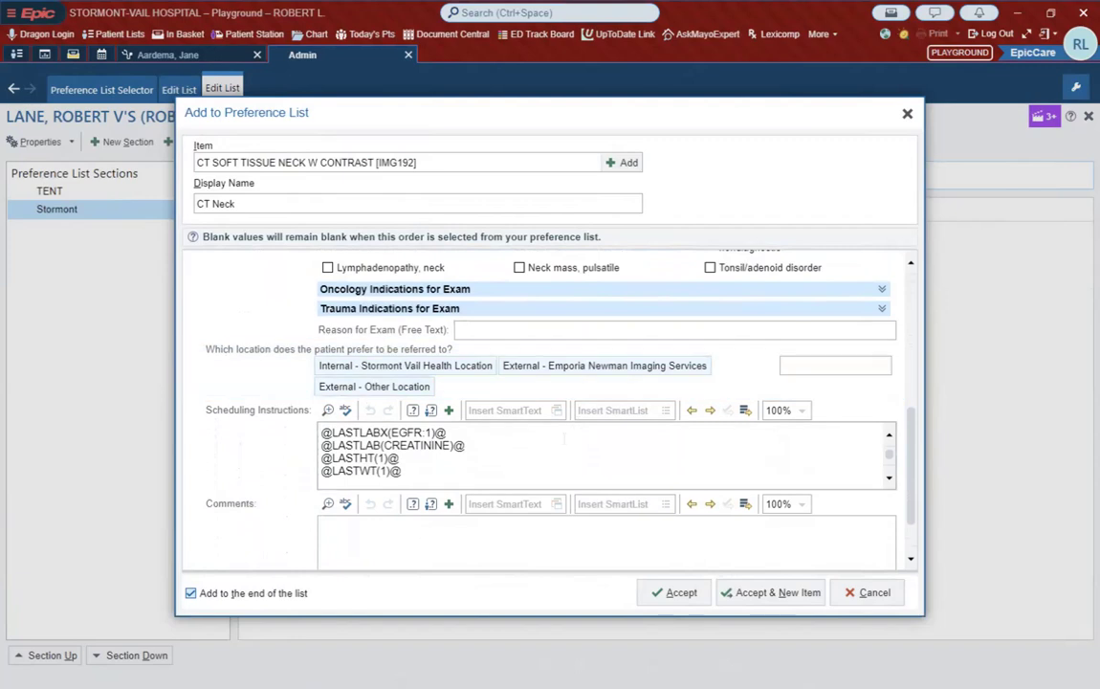
scroll(556, 452, down, 1)
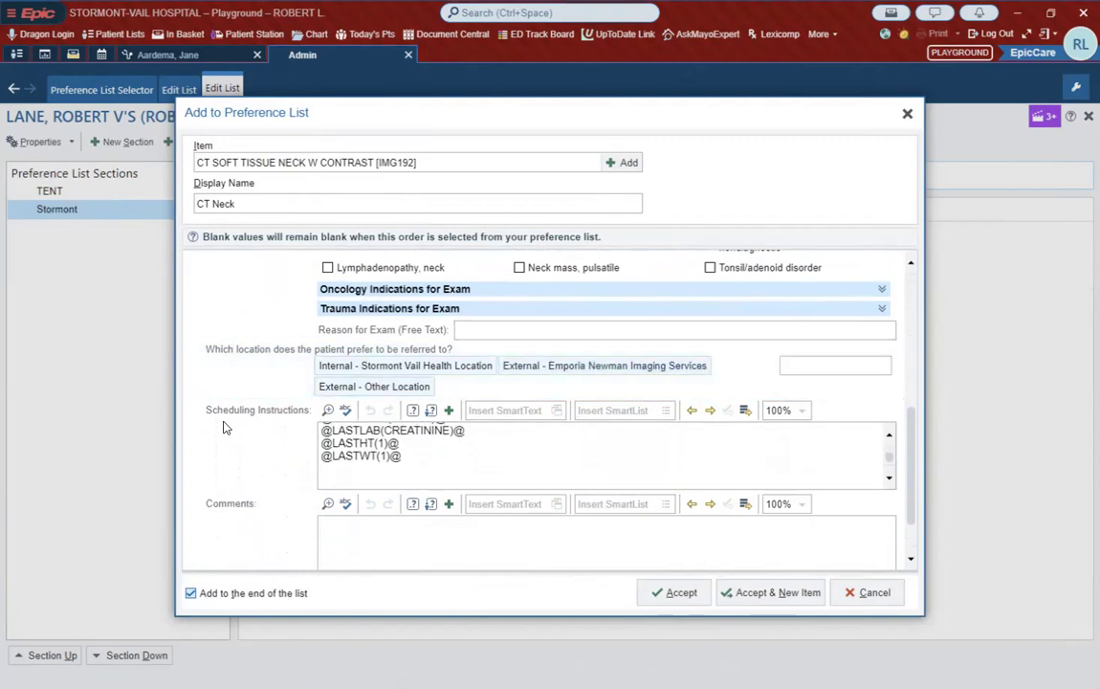
scroll(191, 407, down, 1)
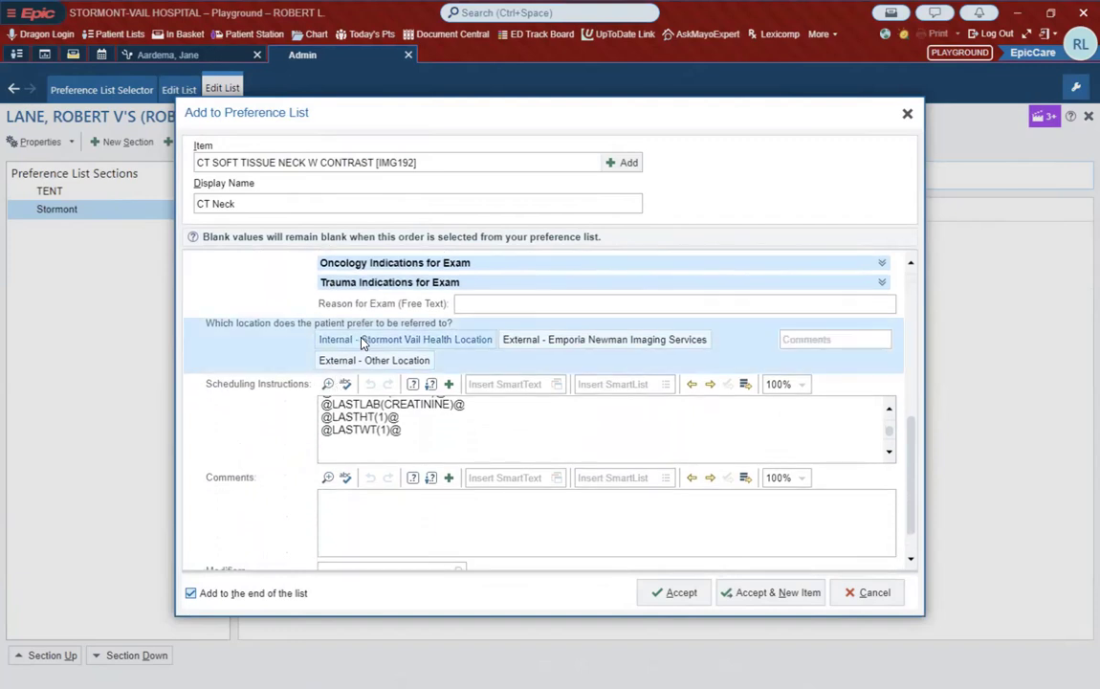
click(332, 346)
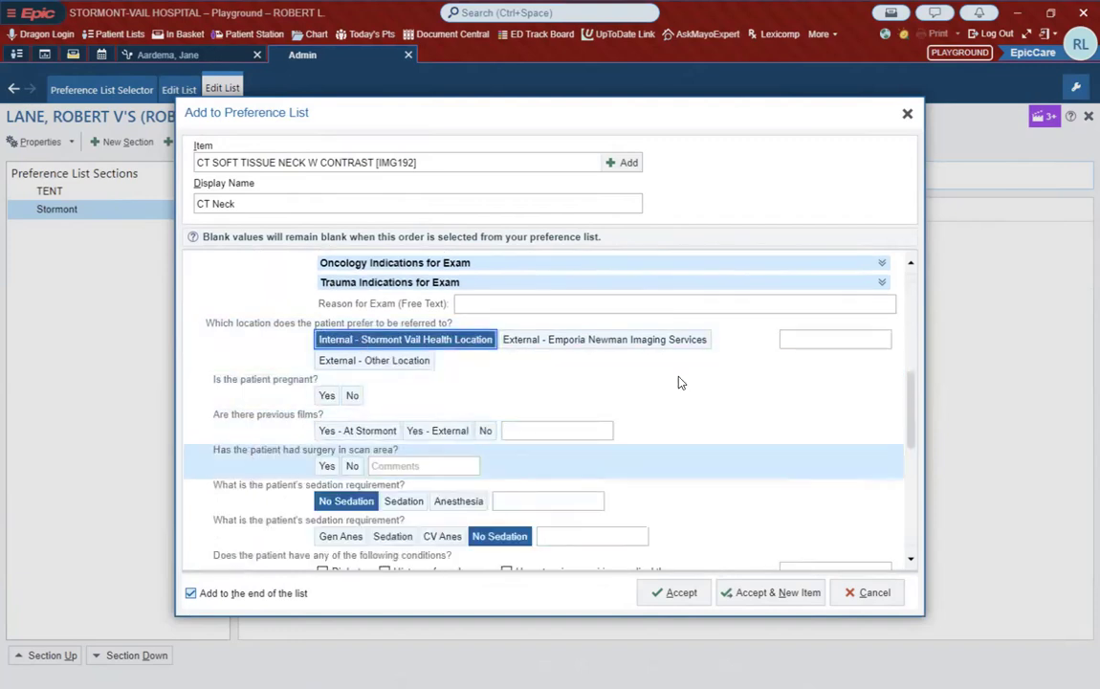
Step: Preset the CT Neck questions about pregnancy, previous films and surgery in the scan area to No
scroll(729, 417, down, 2)
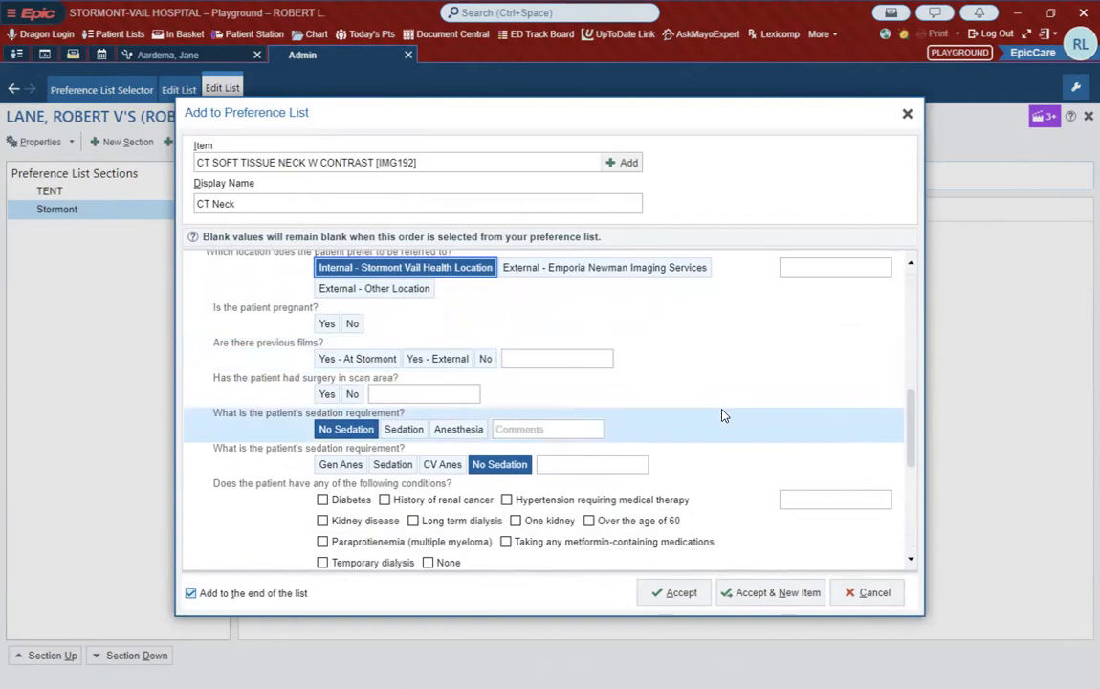
click(352, 324)
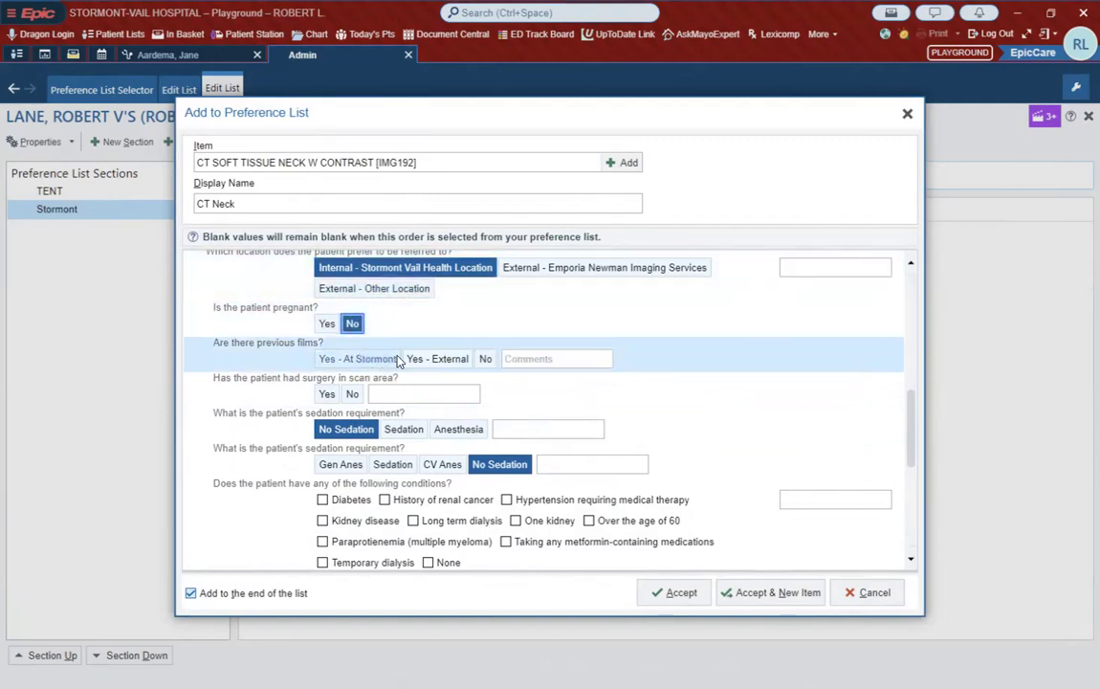
click(485, 358)
click(353, 394)
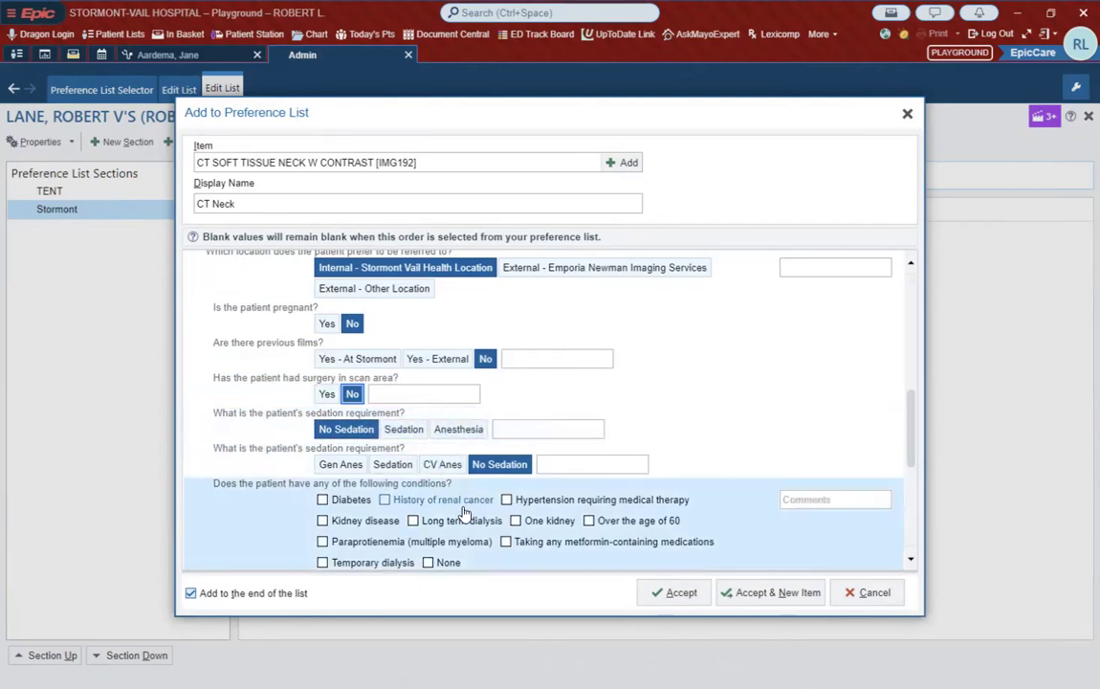
Step: Preset the contrast allergic reaction and CVOPC hydration questions to No, and accept the CT Neck item
scroll(464, 514, down, 3)
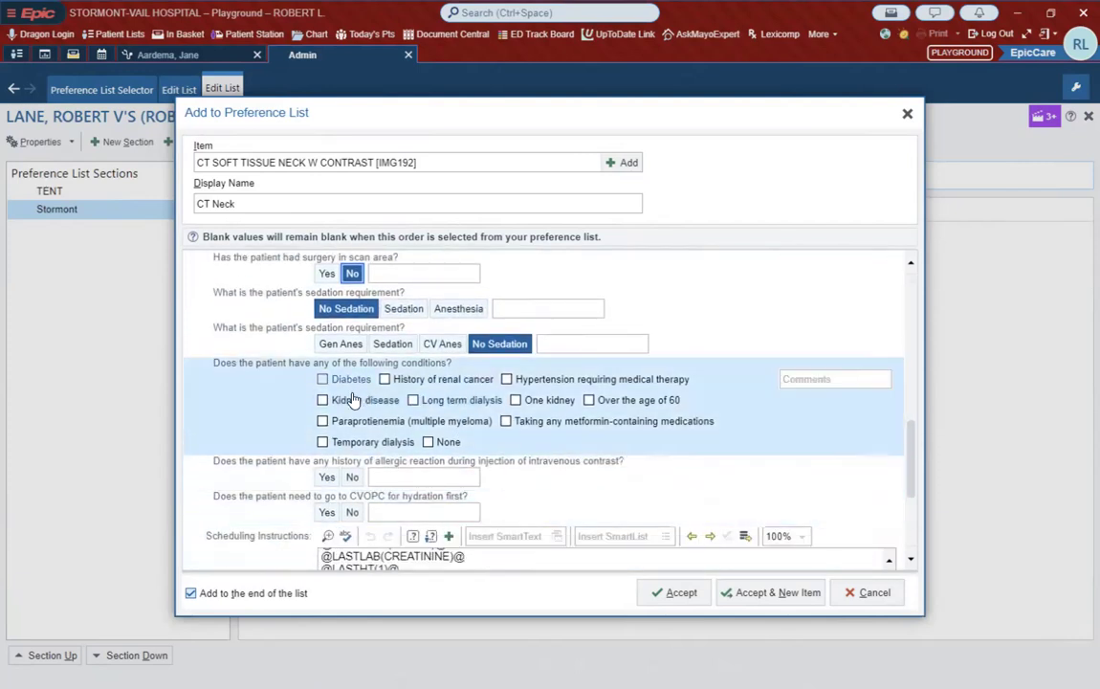
scroll(562, 472, down, 3)
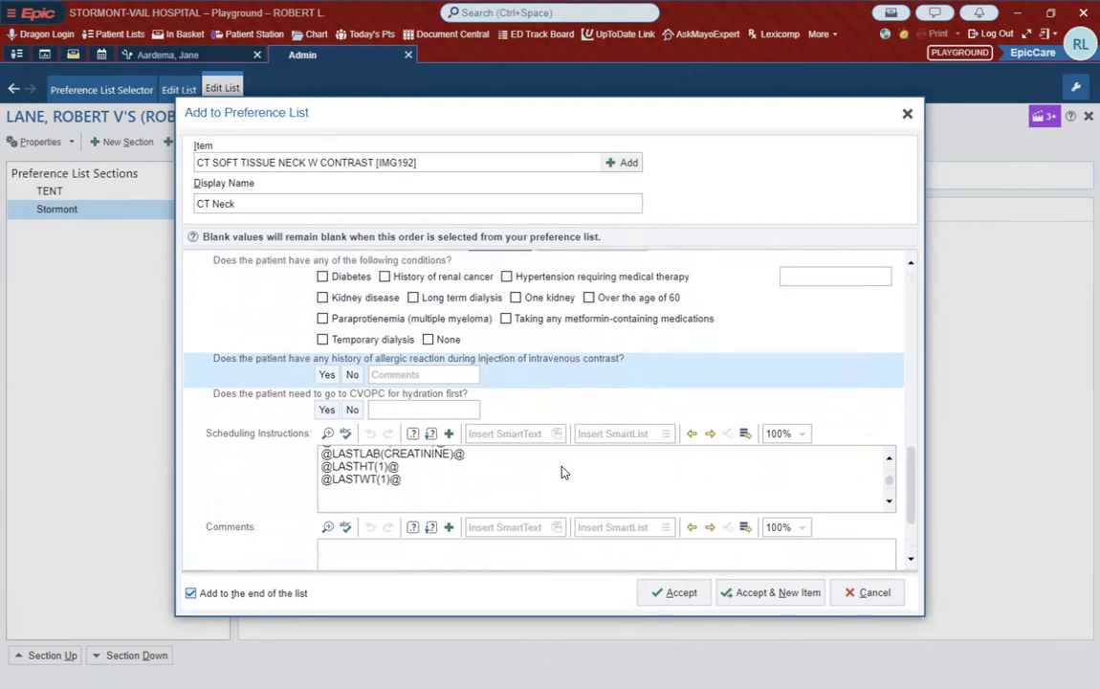
click(353, 376)
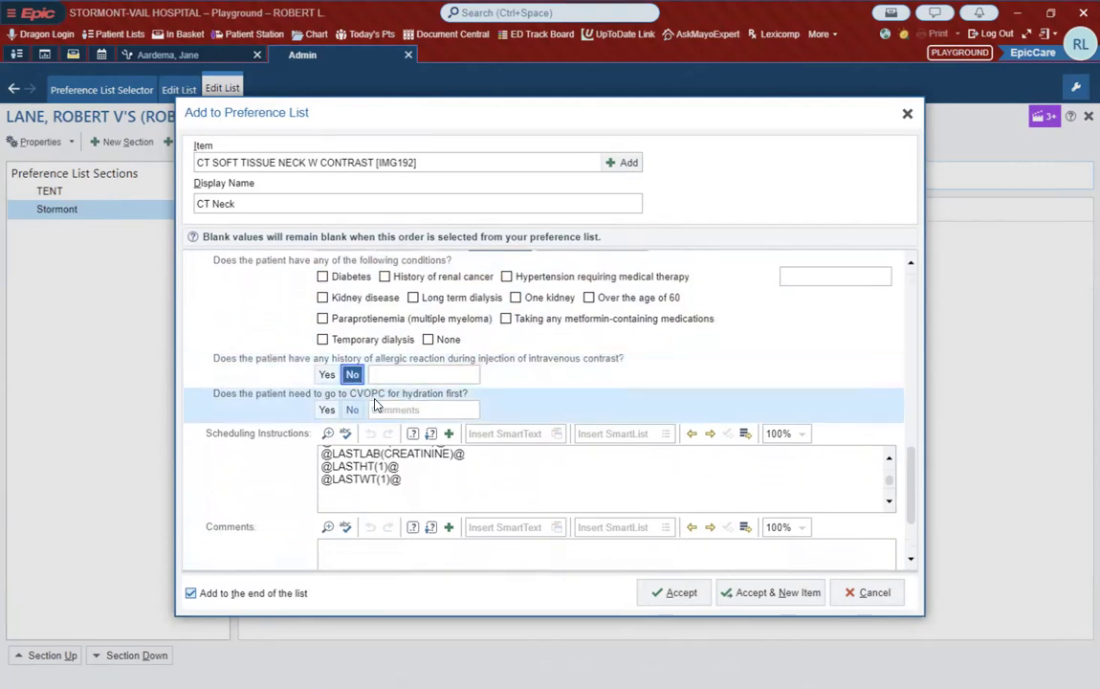
click(354, 409)
scroll(689, 312, down, 3)
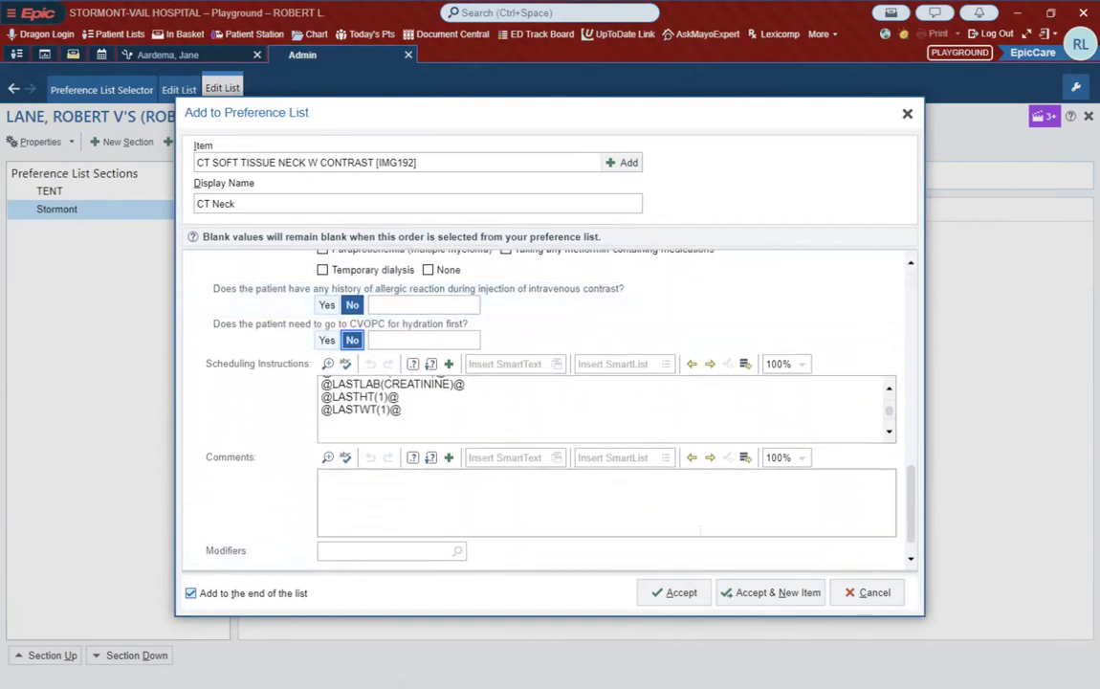
click(675, 592)
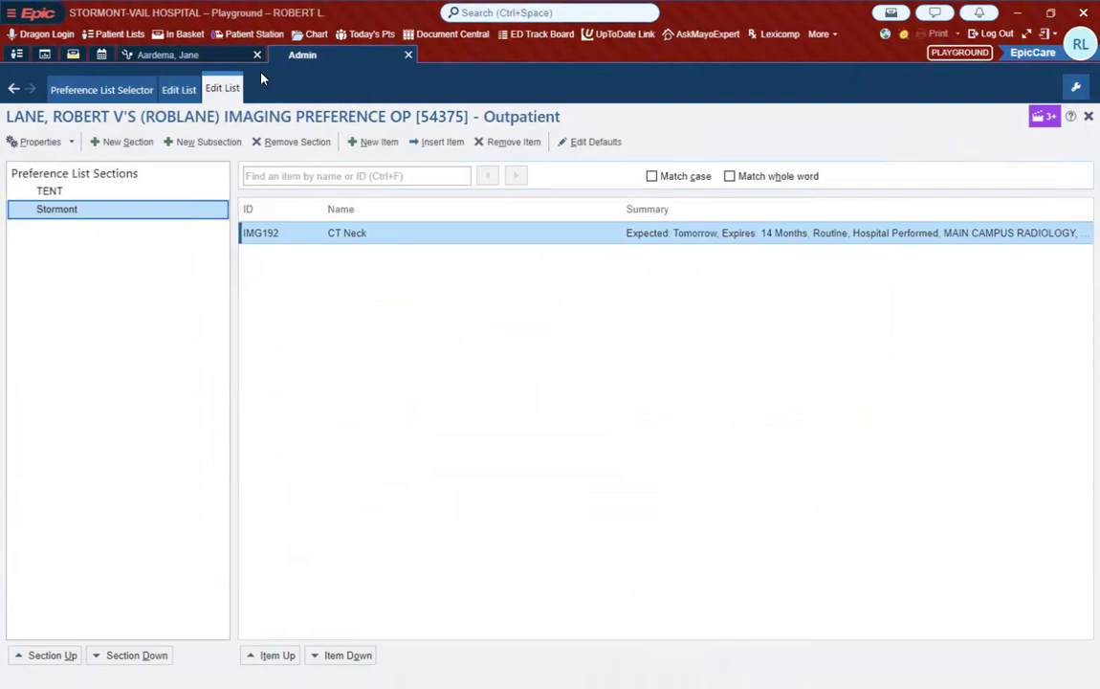
Step: Return to the open patient's visit, open the order preference list, and review the favorites under SmartSets, Imaging, Medications and Orders
click(213, 59)
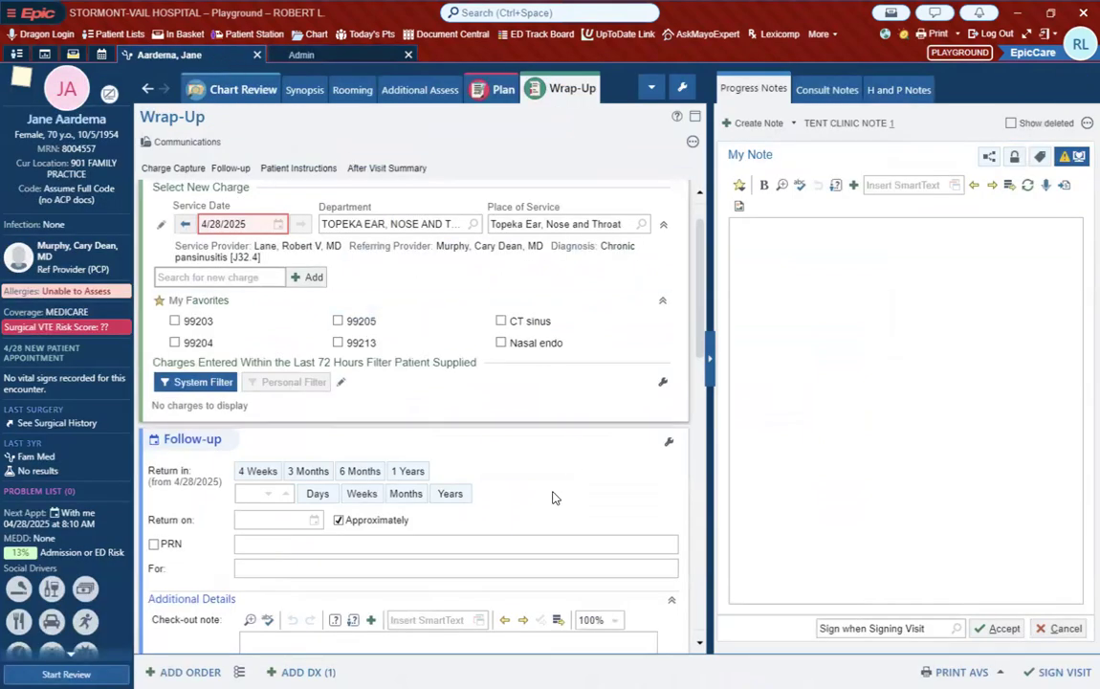
scroll(551, 497, down, 3)
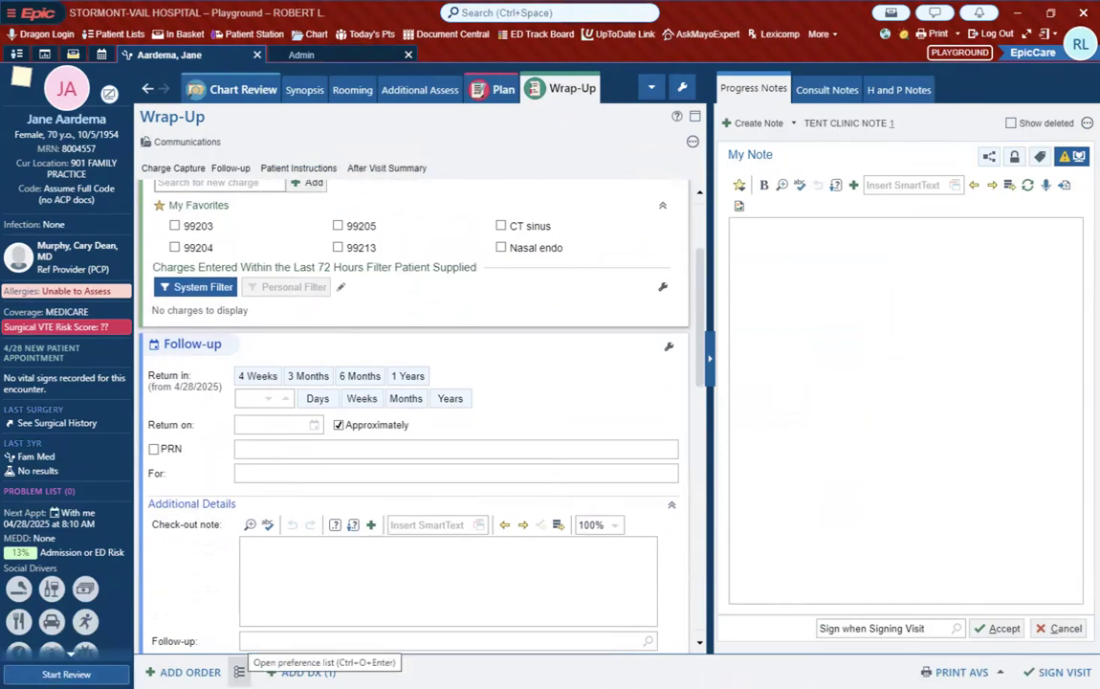
click(239, 672)
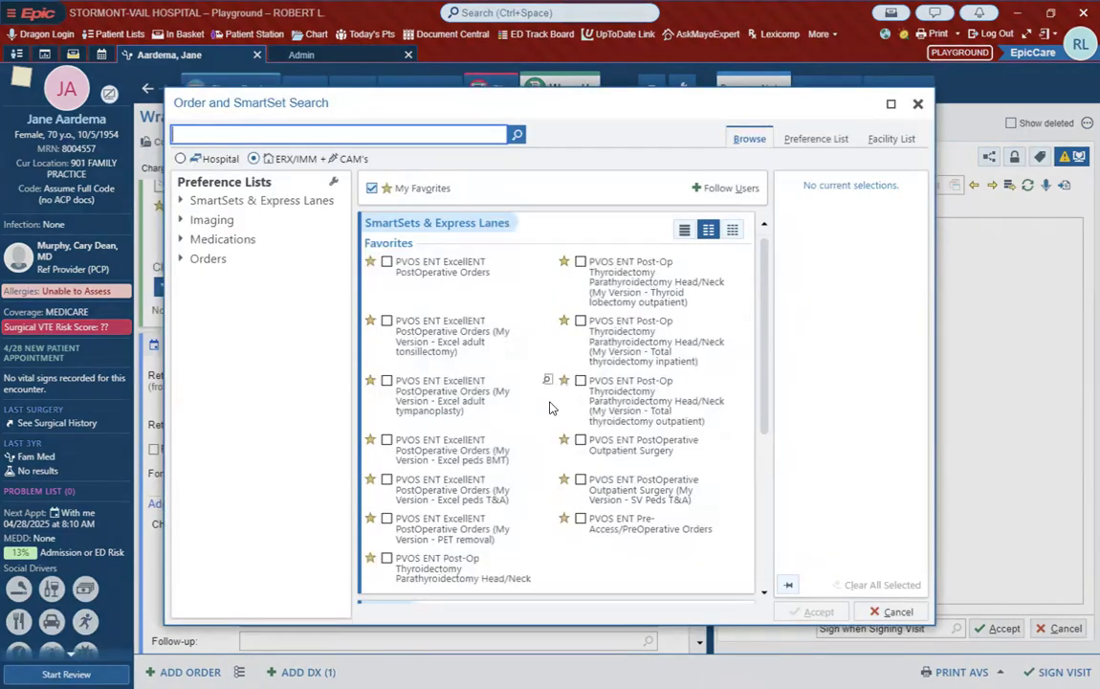
scroll(550, 408, down, 8)
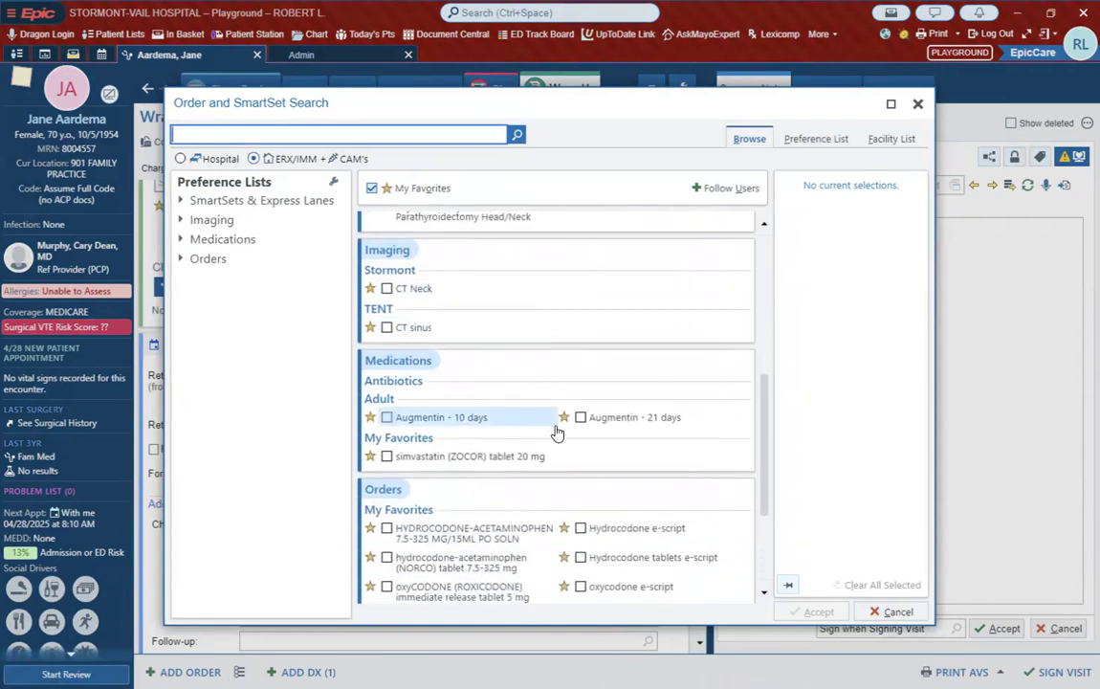
scroll(550, 431, down, 1)
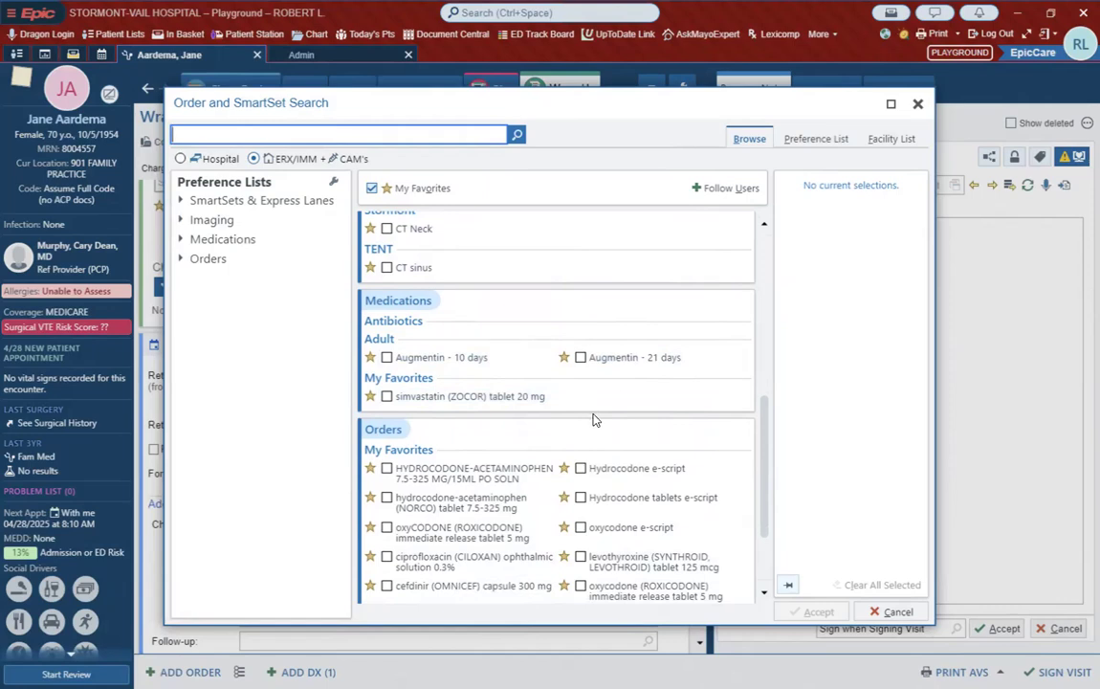
scroll(593, 419, down, 2)
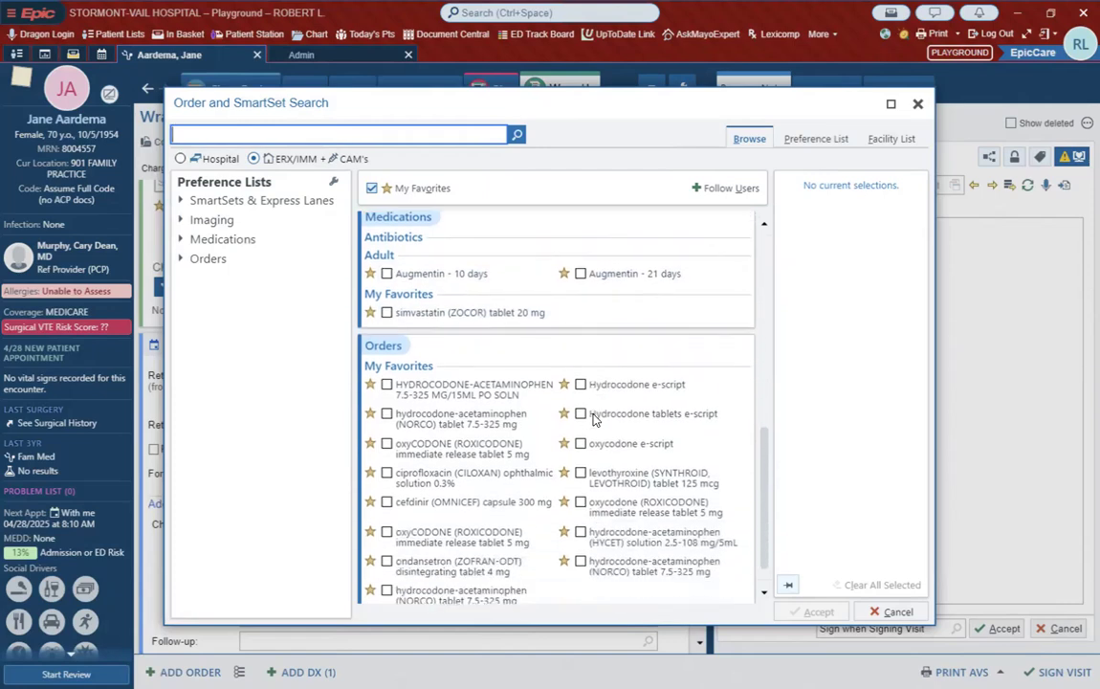
scroll(593, 419, up, 2)
scroll(593, 419, up, 3)
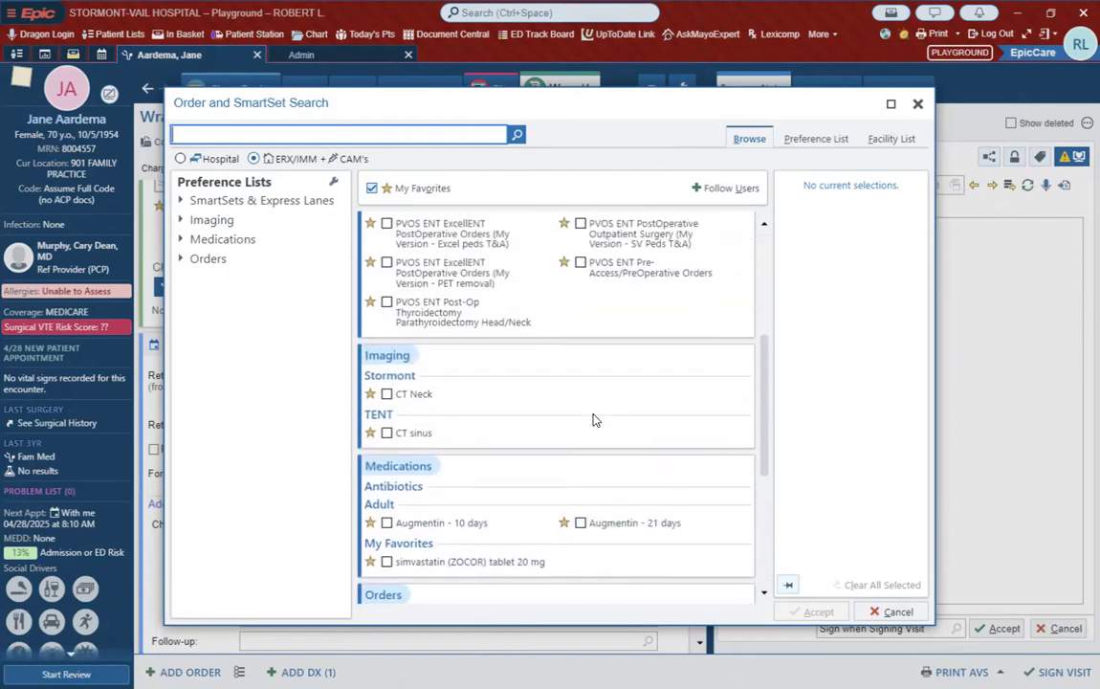
scroll(593, 418, up, 4)
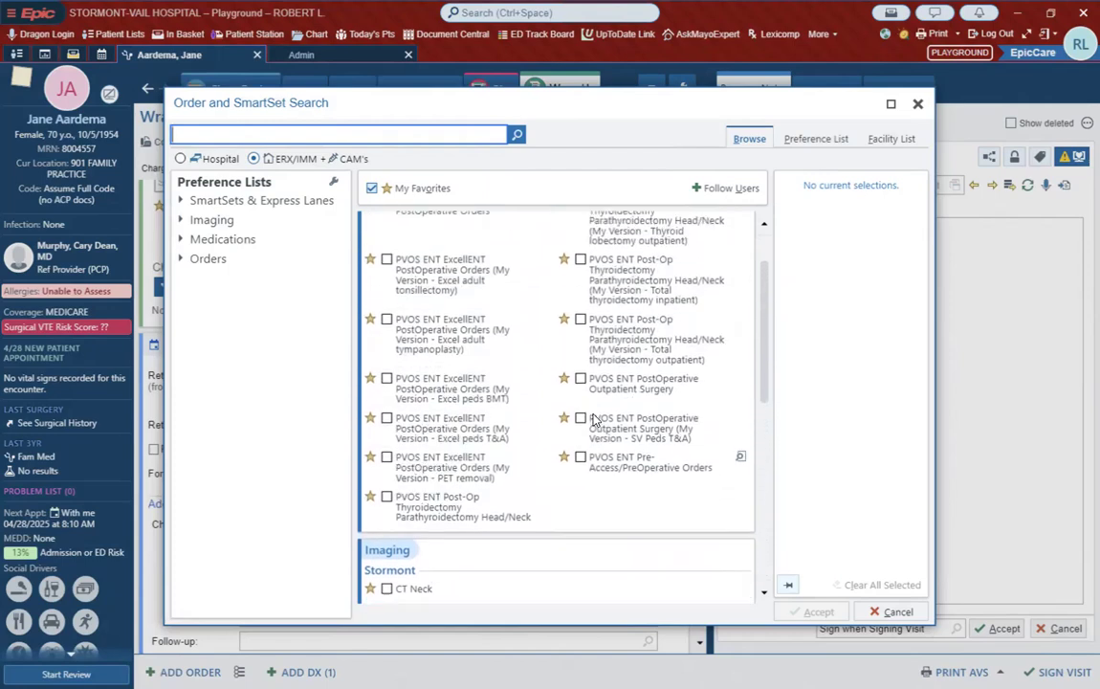
scroll(593, 419, down, 5)
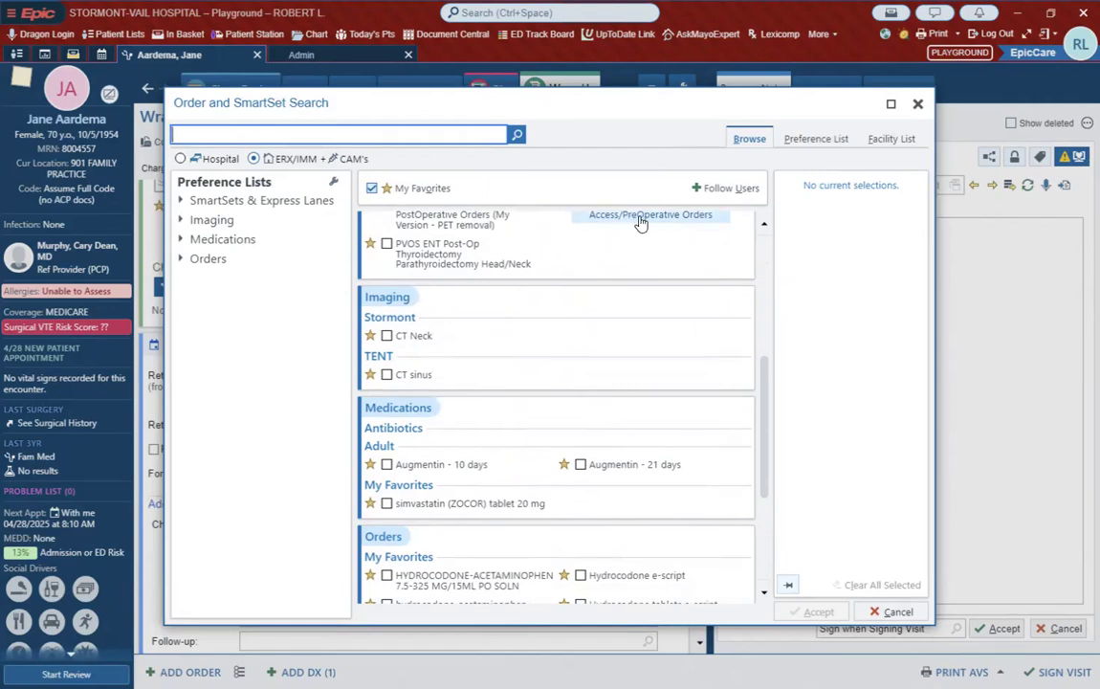
Step: Search for the Otolaryngology/ENT physician colleague by last name, follow that physician's preference lists, and accept
click(722, 191)
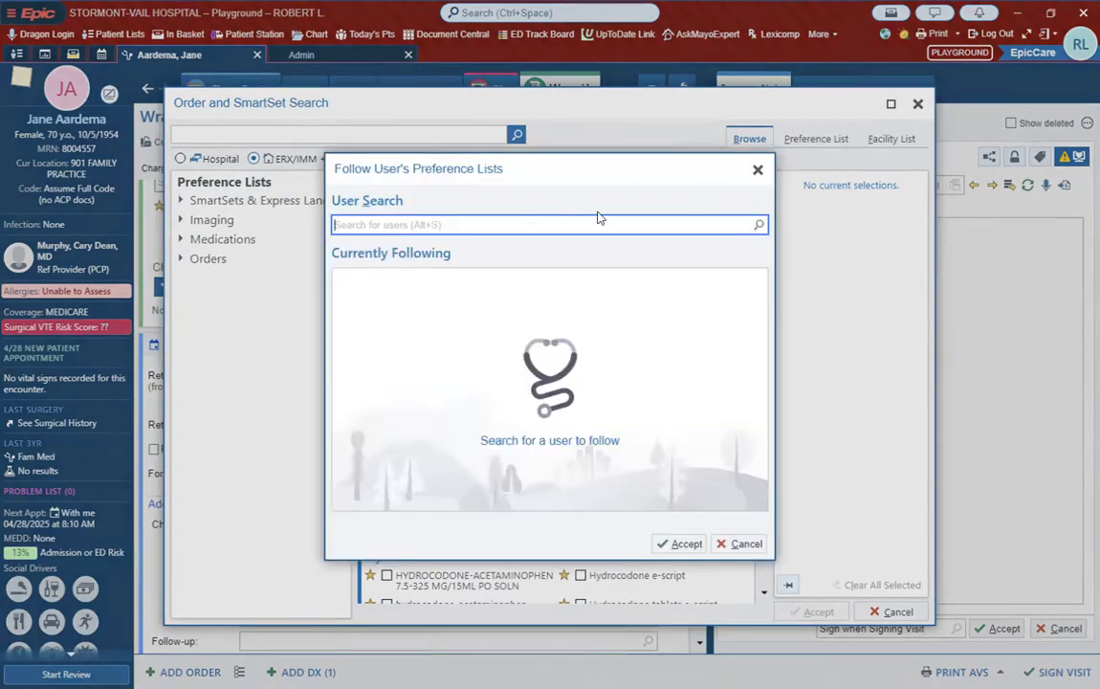
text(fra)
key(Return)
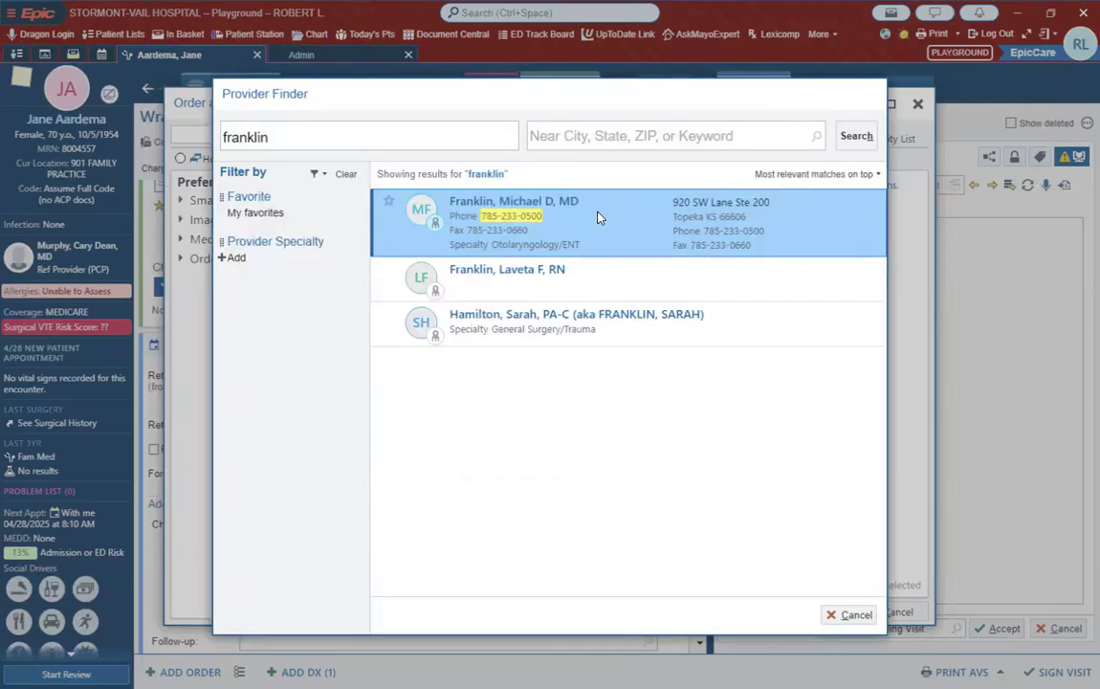
key(Return)
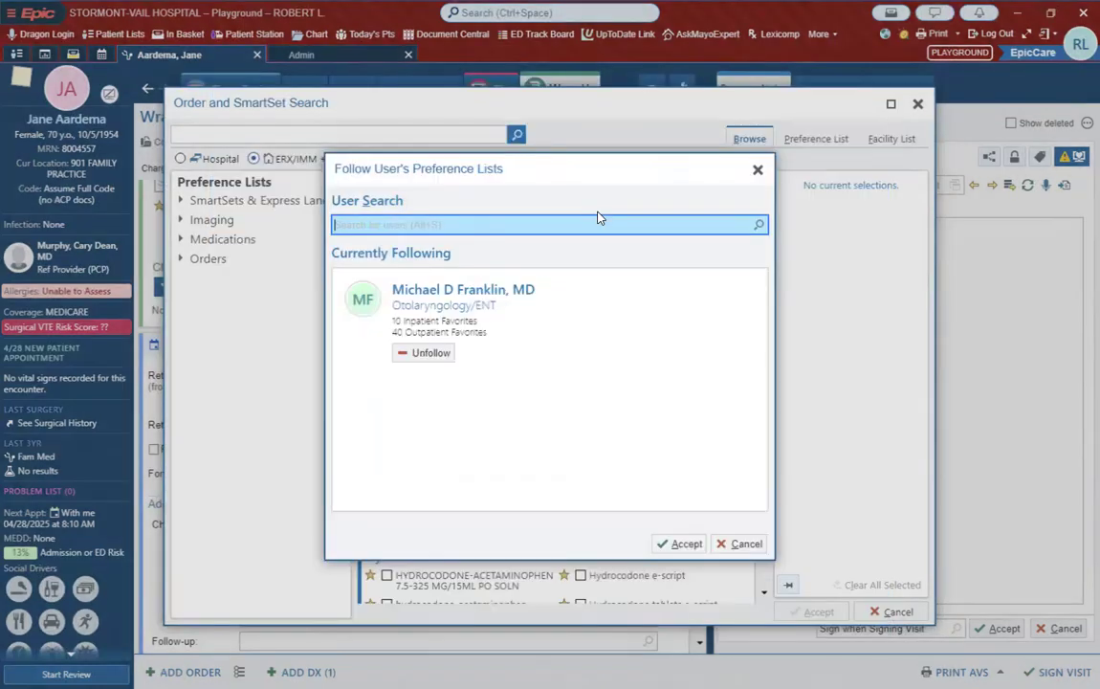
click(681, 543)
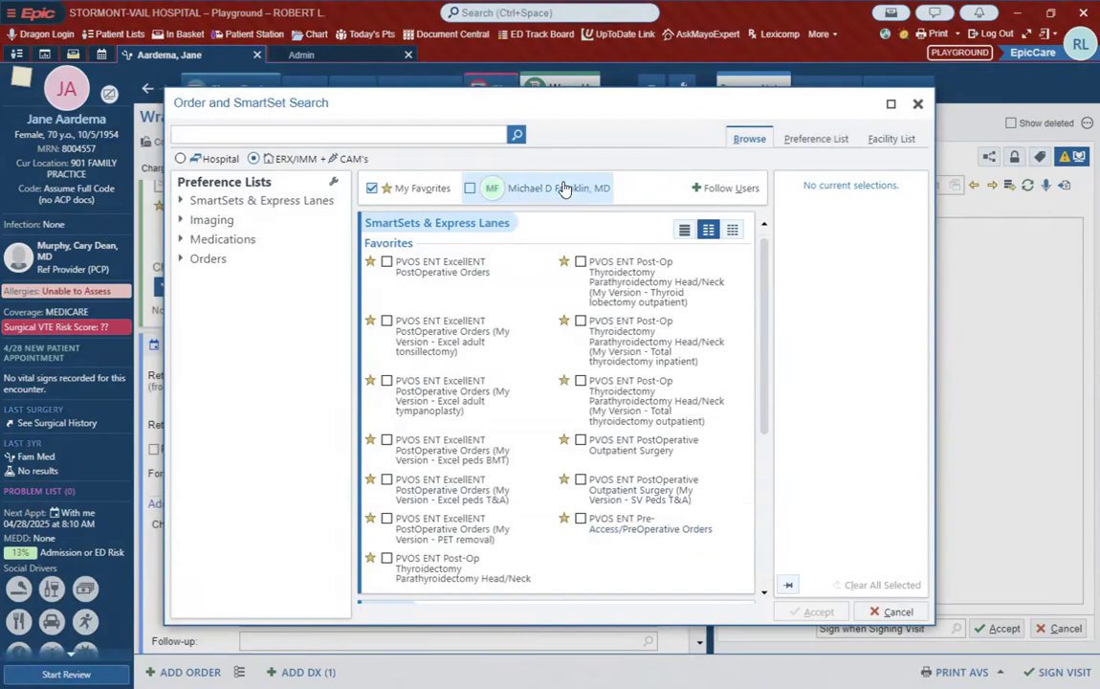
Step: Hide My Favorites, show only the followed physician's favorites, and look through their SmartSets, Medications and Orders
click(371, 189)
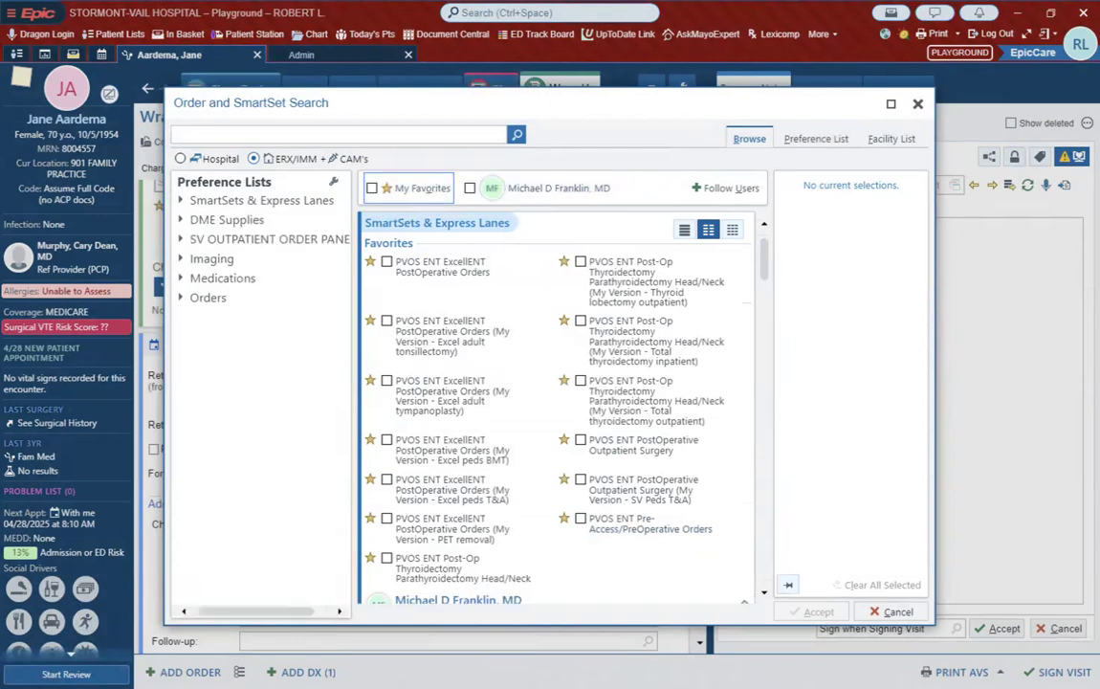
click(470, 188)
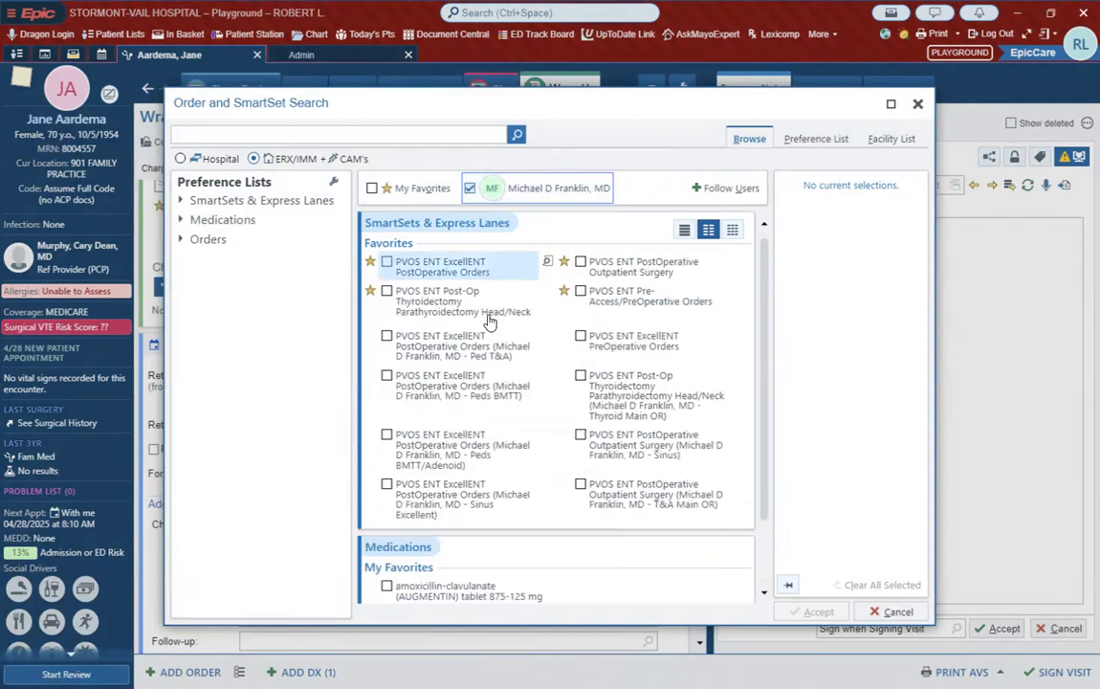
scroll(553, 396, down, 3)
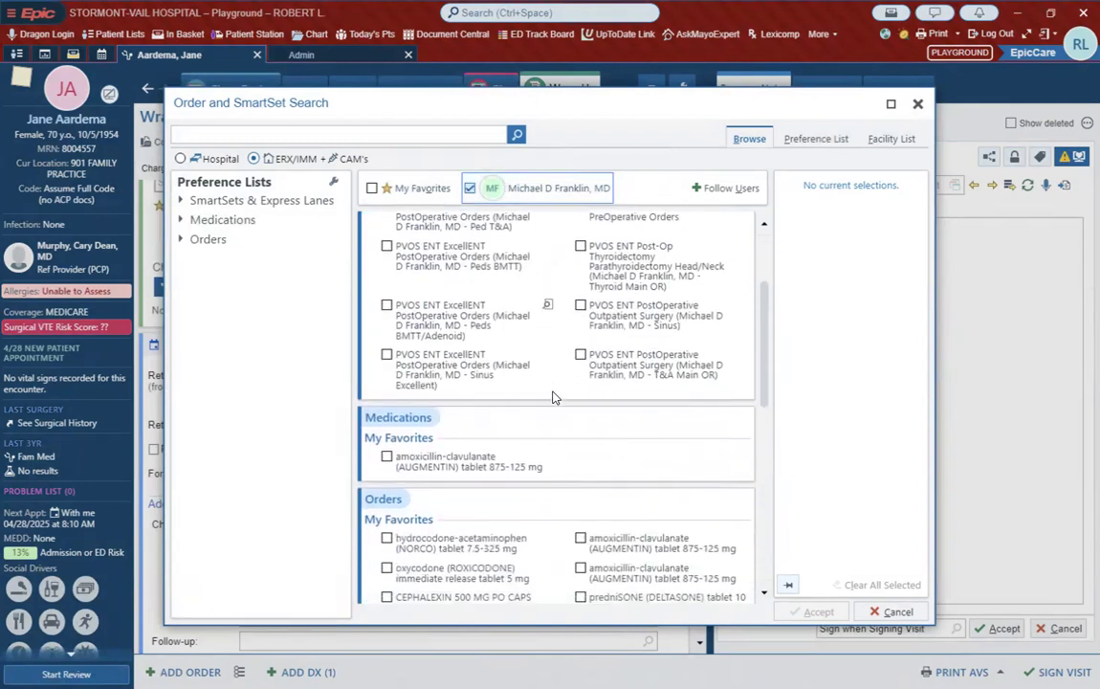
Step: Look through the followed physician's favorites under Medications and Orders for a prednisone entry worth copying
scroll(565, 490, down, 3)
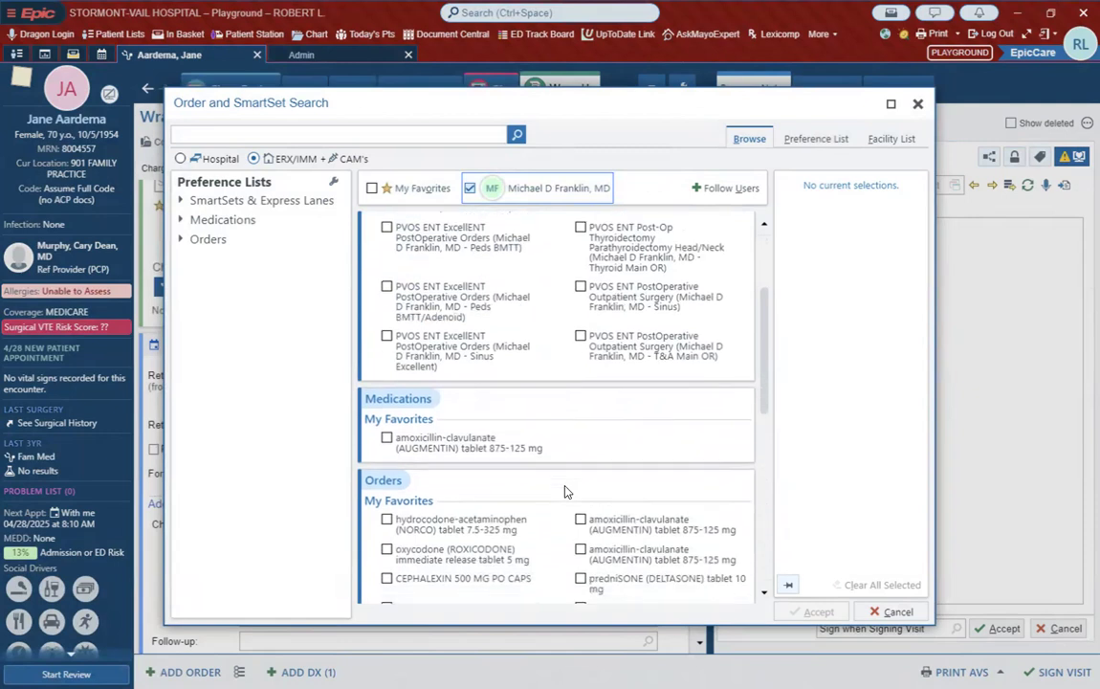
scroll(565, 491, down, 3)
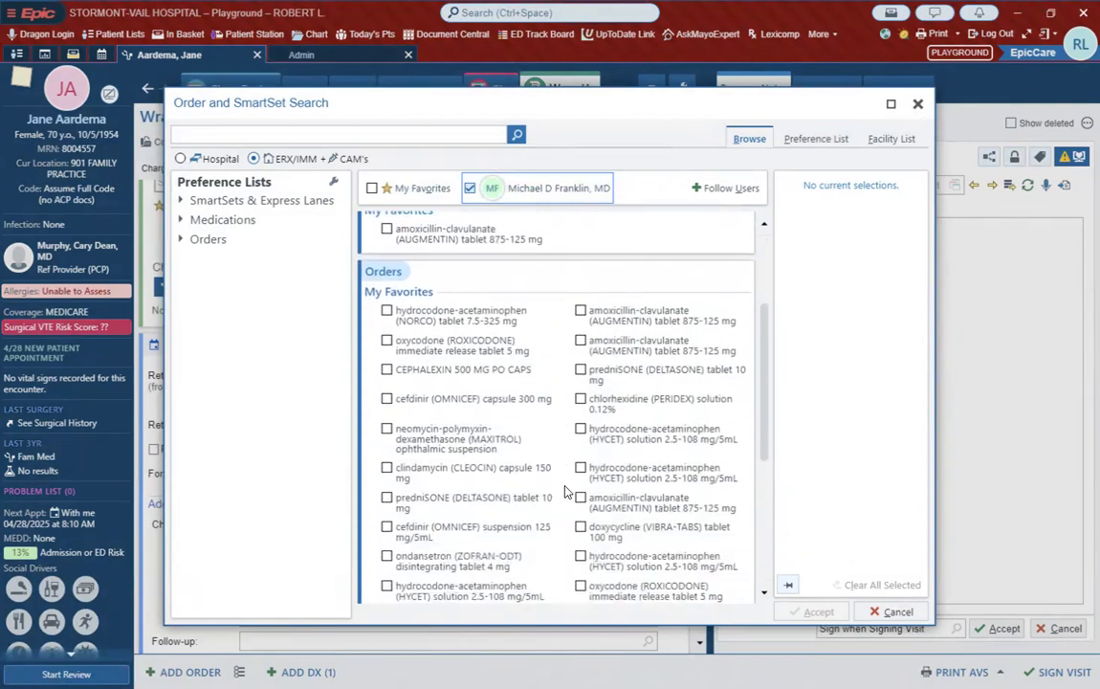
scroll(564, 490, down, 3)
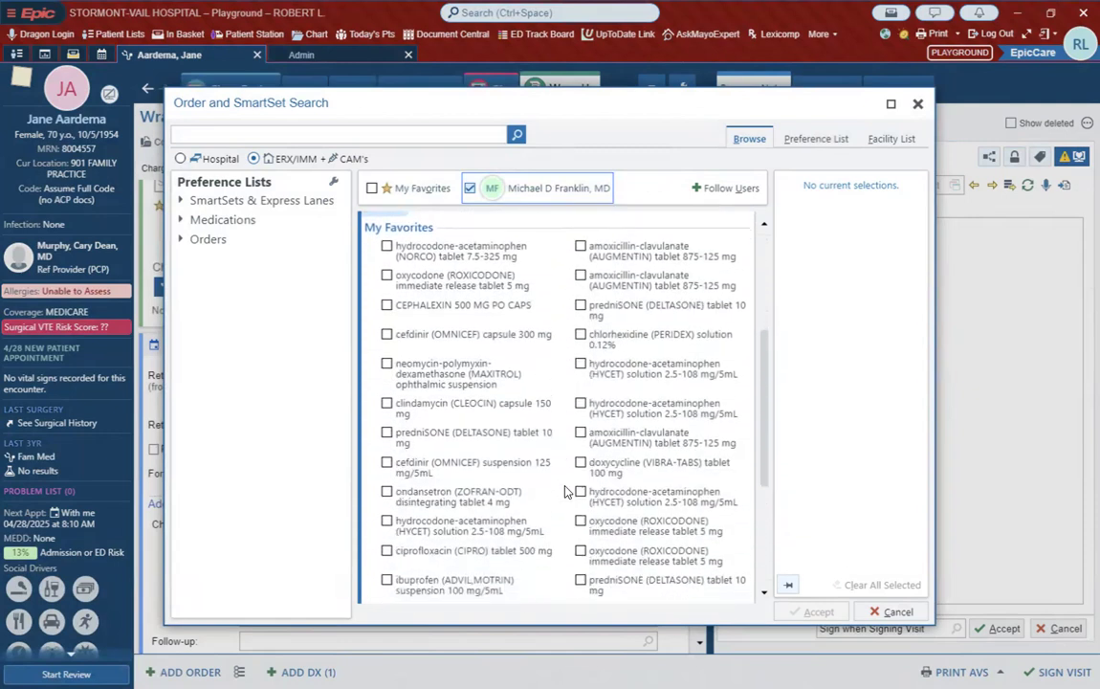
scroll(541, 486, down, 8)
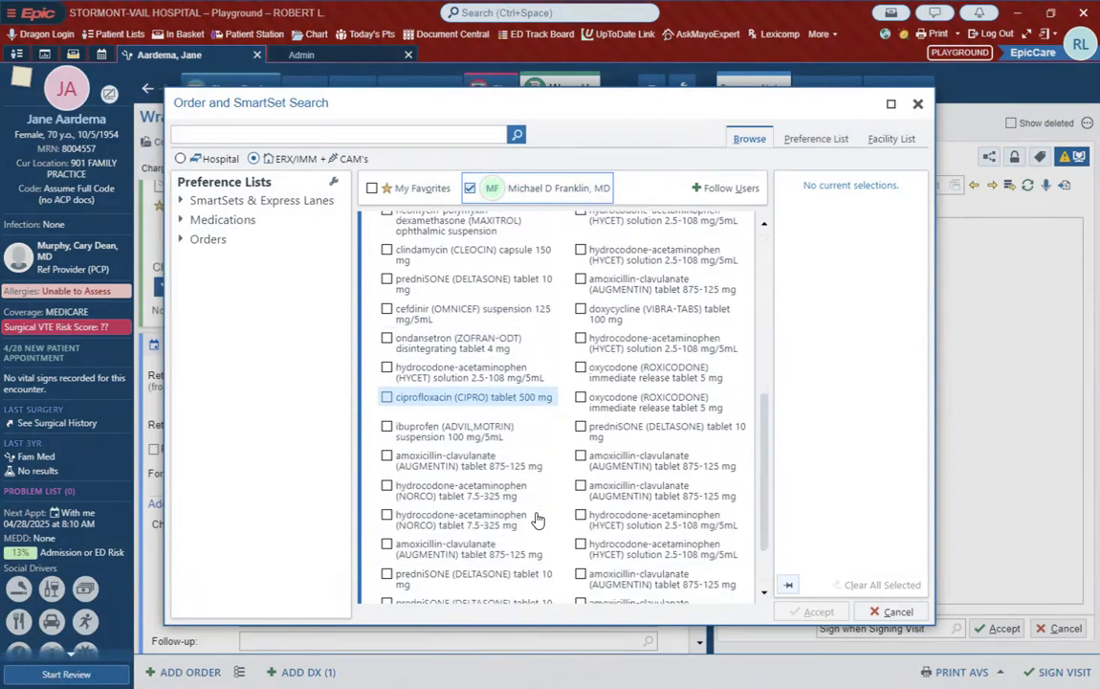
scroll(517, 479, up, 7)
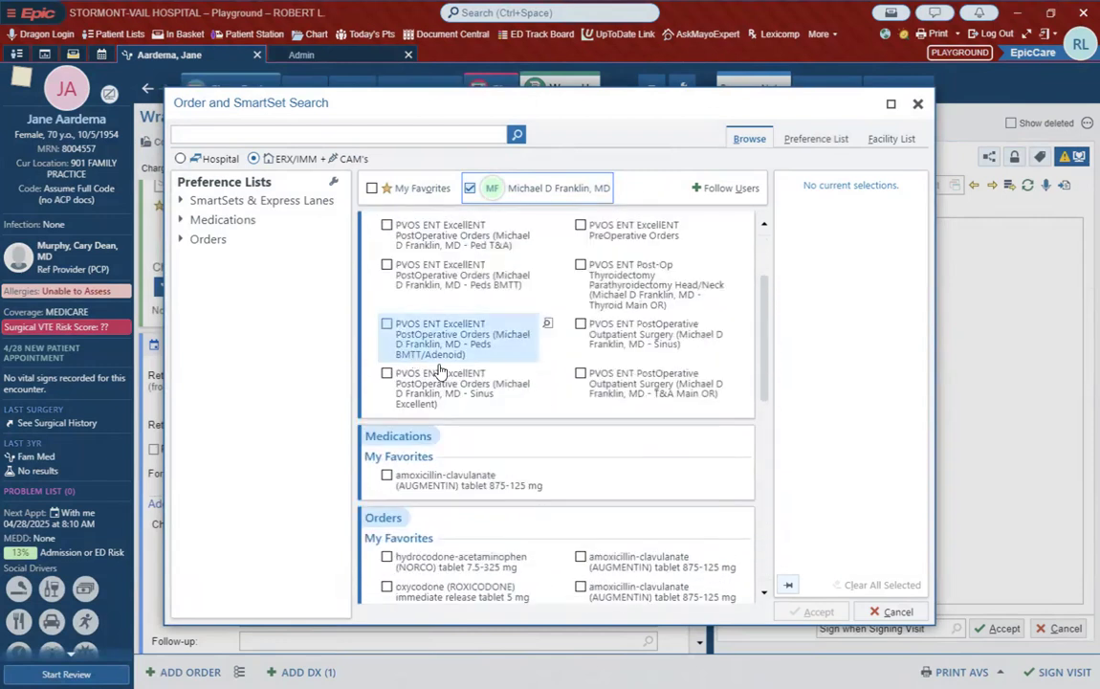
scroll(469, 392, down, 4)
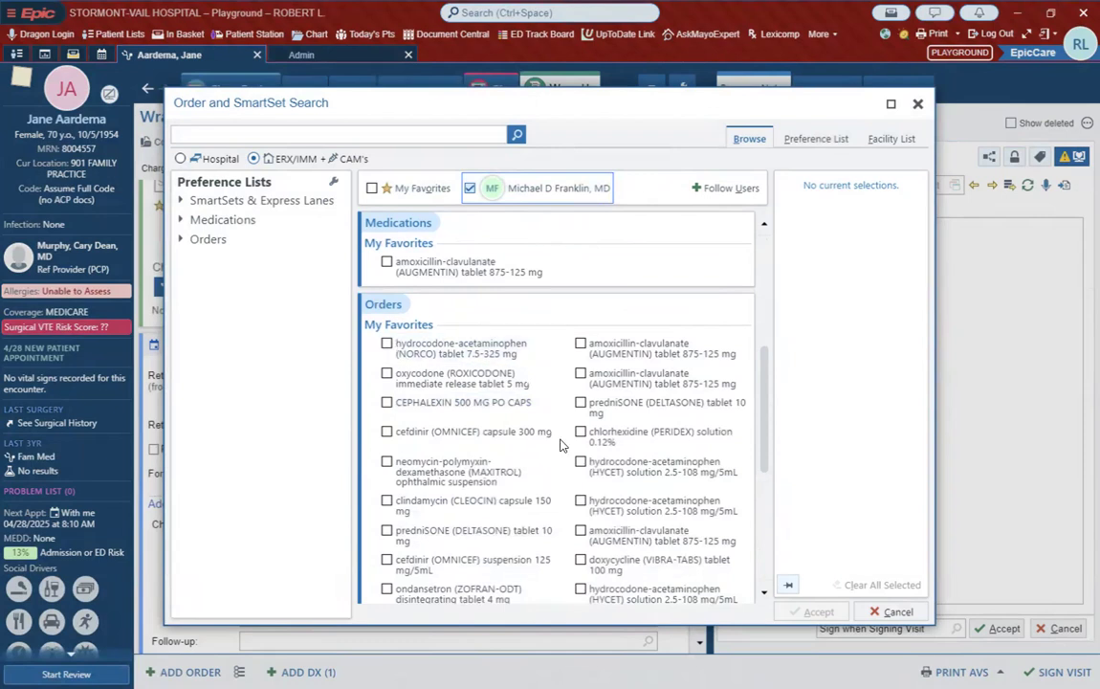
scroll(561, 445, down, 3)
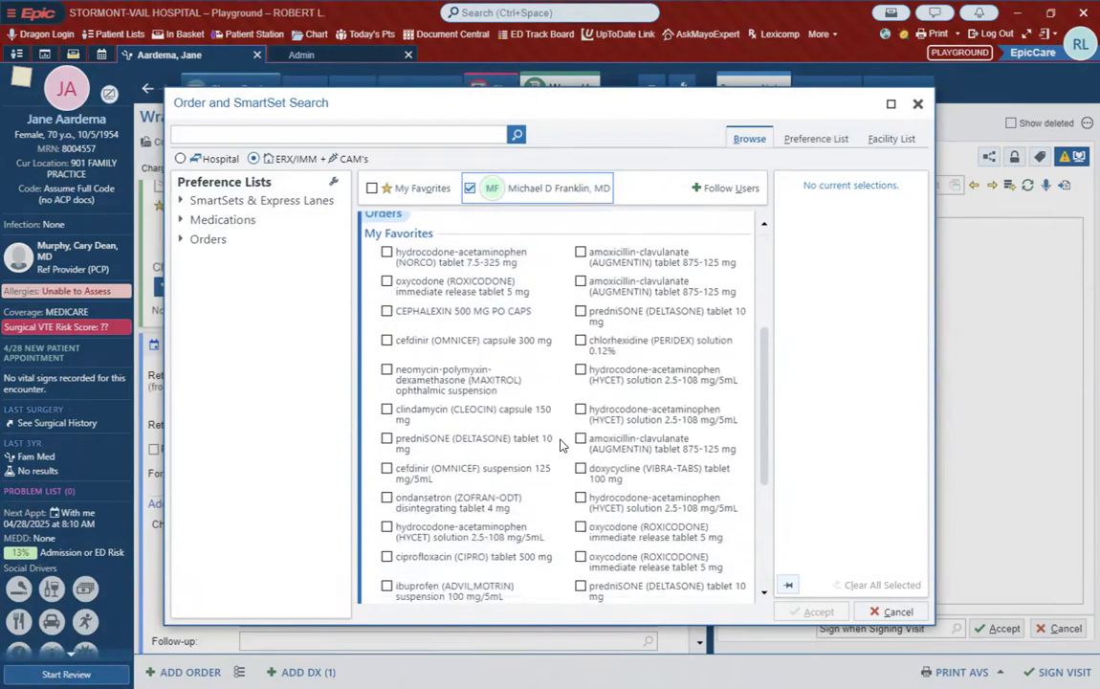
scroll(561, 445, down, 2)
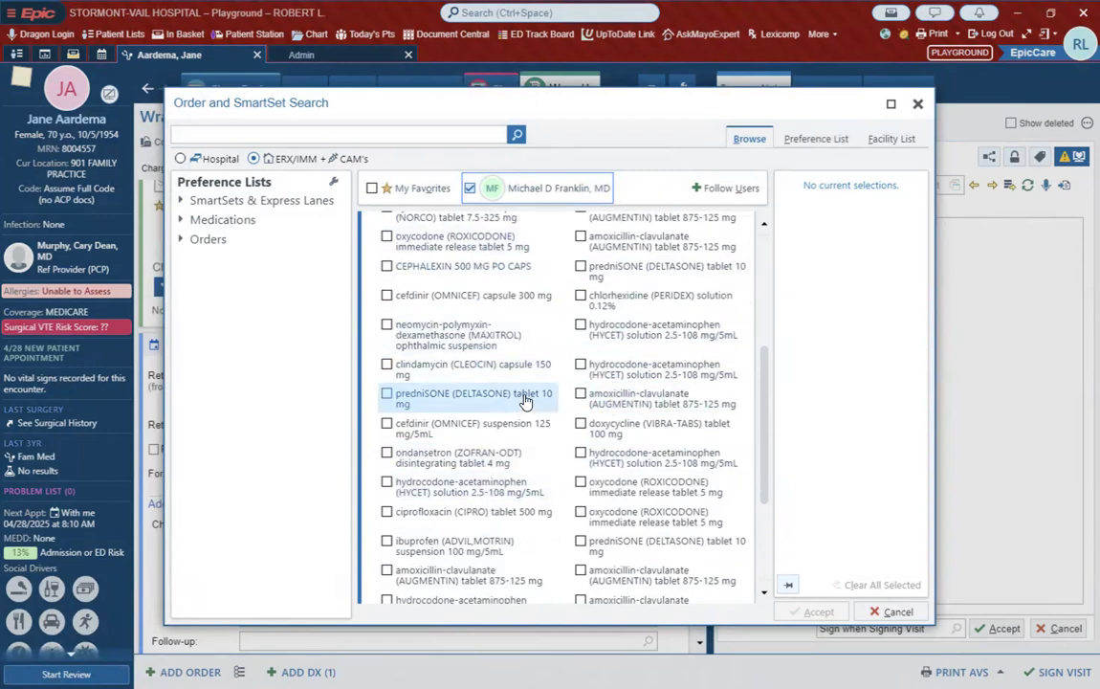
scroll(670, 408, down, 1)
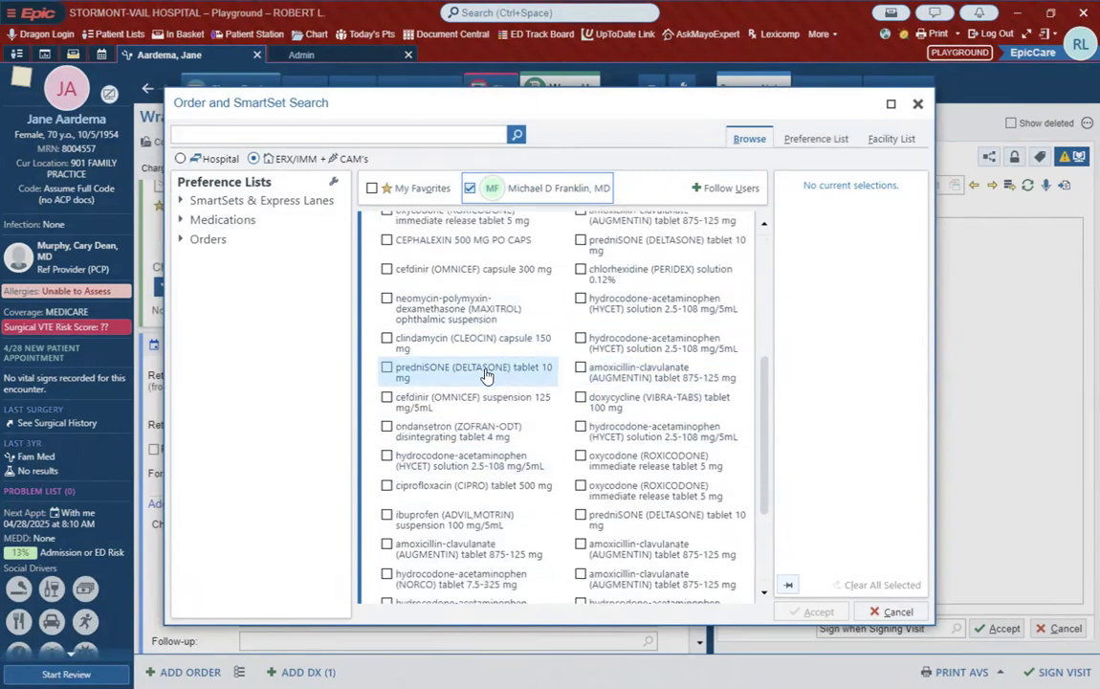
Step: Add the followed physician's prednisone (Deltasone) tablet 10 mg to the Medications preference list in the My Favorites section and accept
right_click(431, 376)
mouse_move(483, 382)
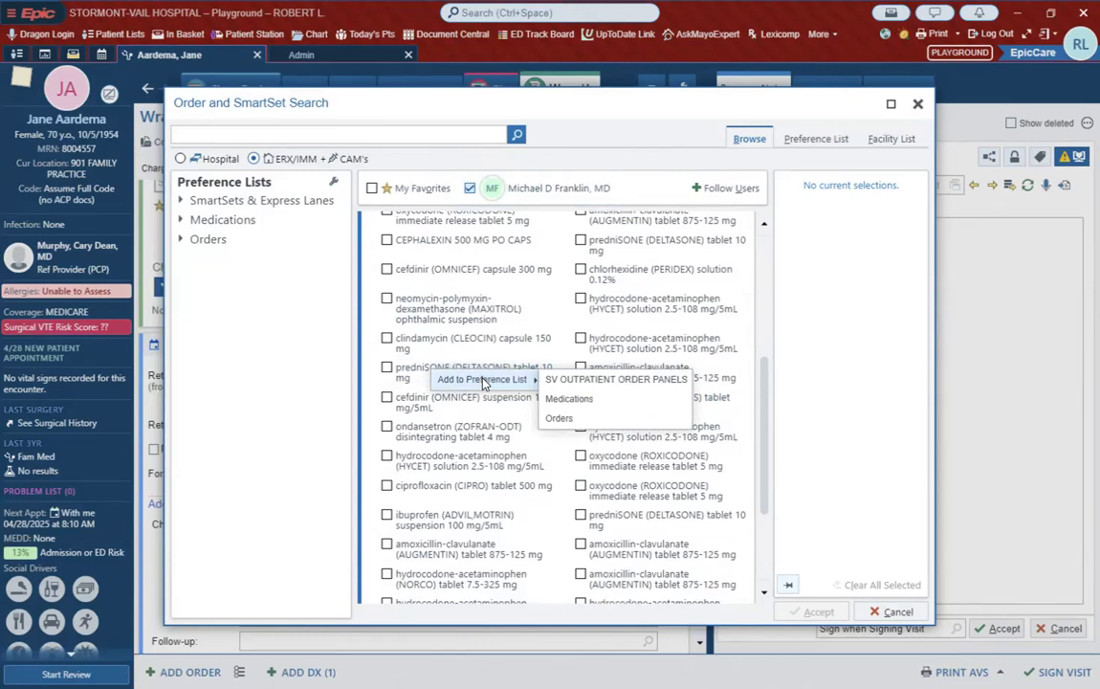
click(594, 402)
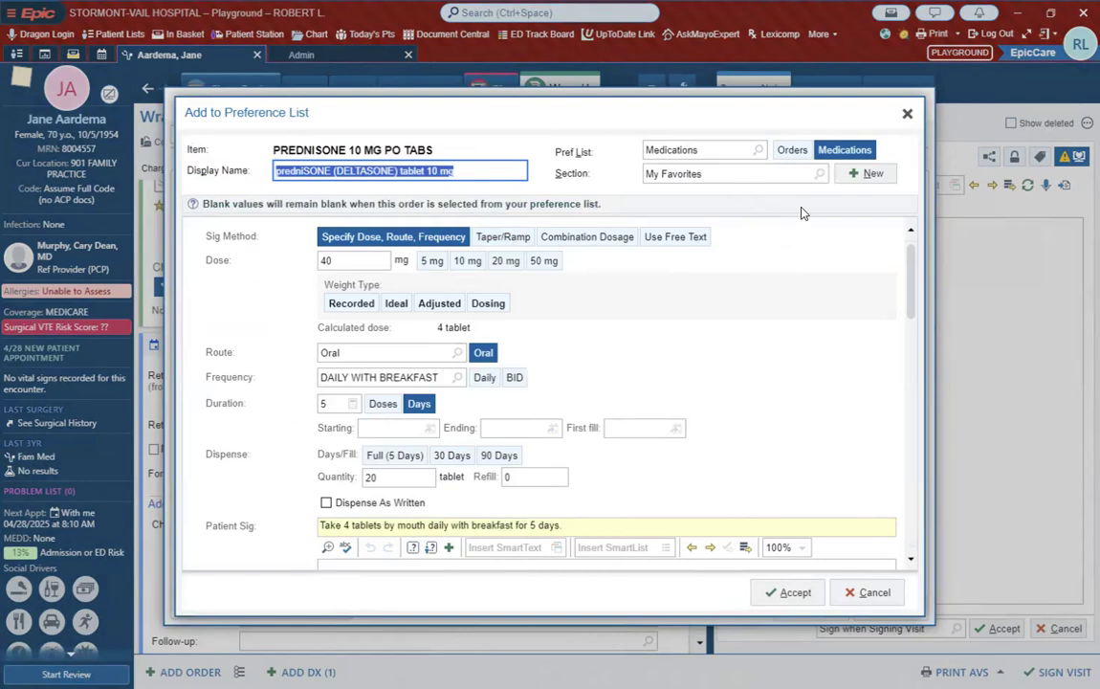
click(820, 176)
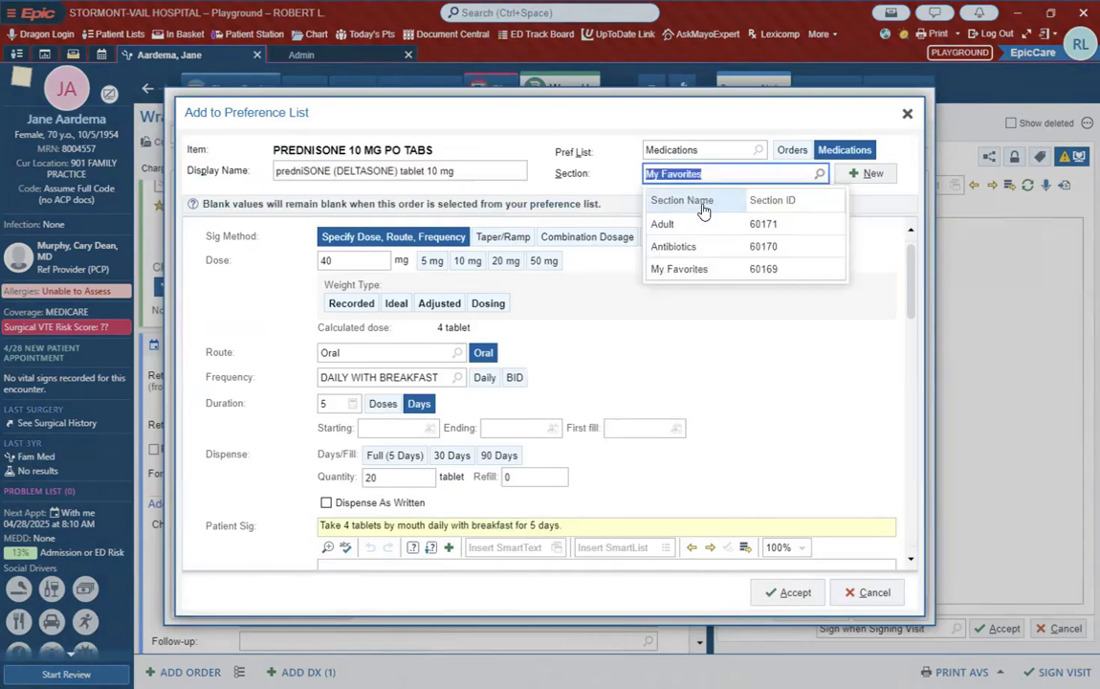
click(722, 269)
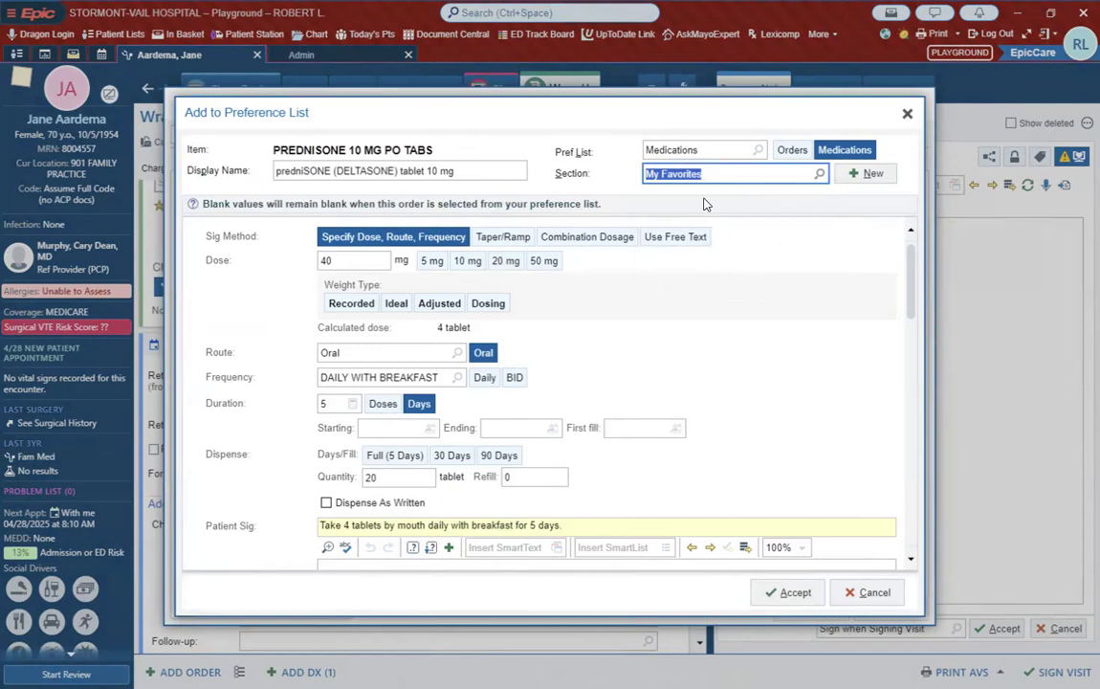
click(794, 593)
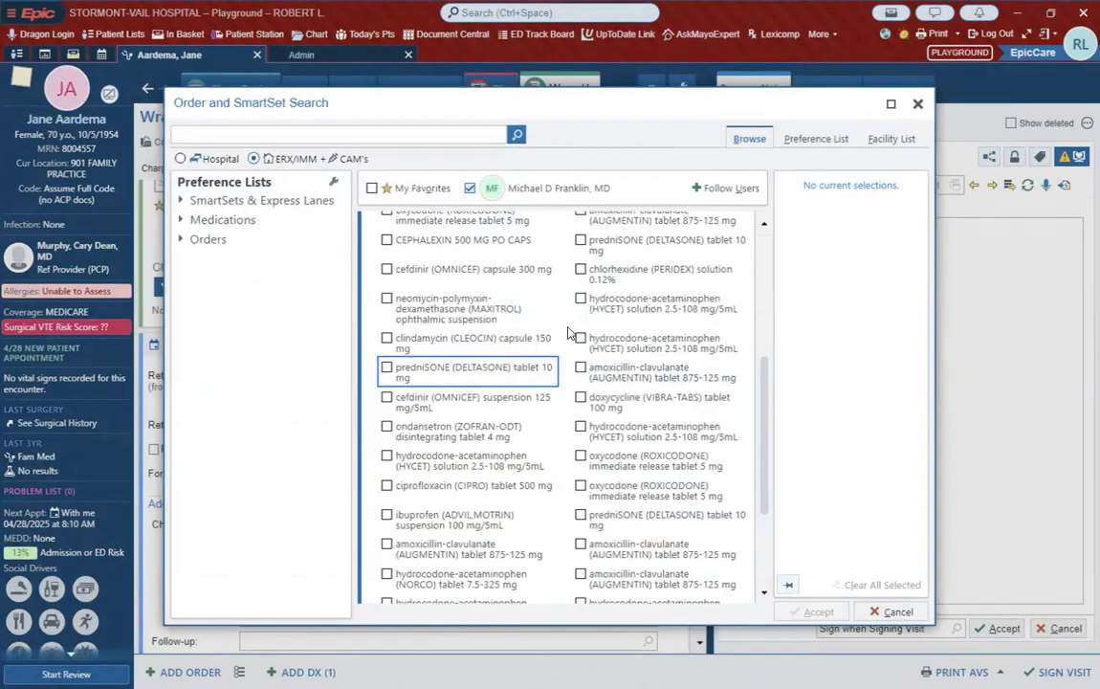
Step: Show only My Favorites, check the entries under Medications and Orders, and close the order search without selecting anything
click(421, 191)
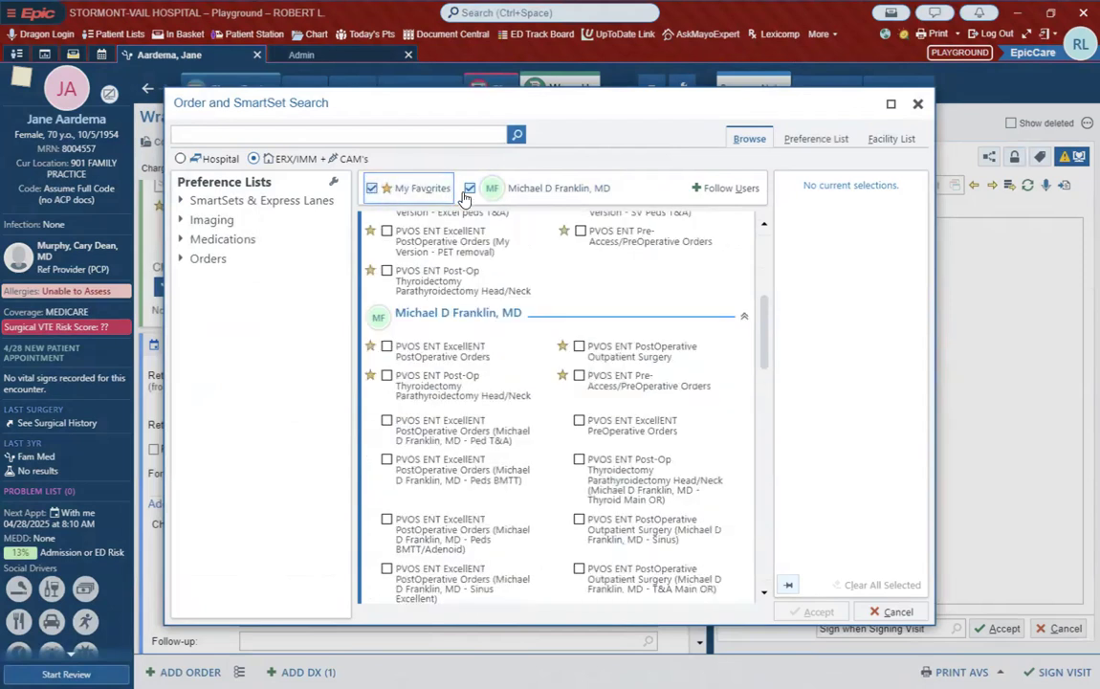
click(470, 188)
scroll(548, 406, down, 5)
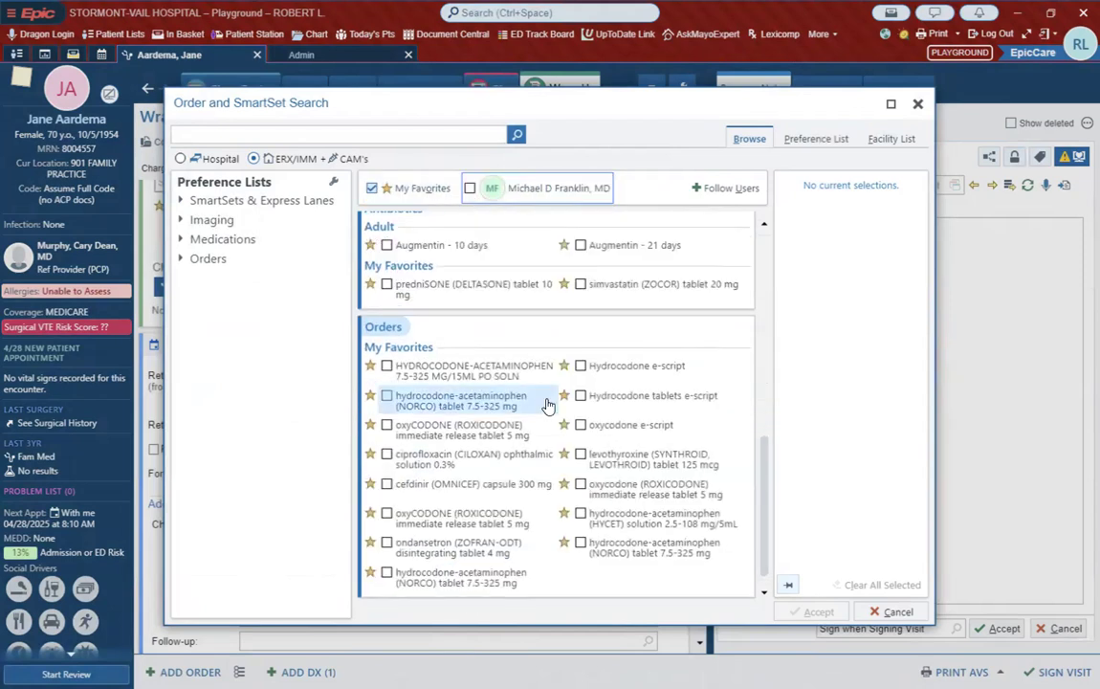
scroll(548, 406, up, 2)
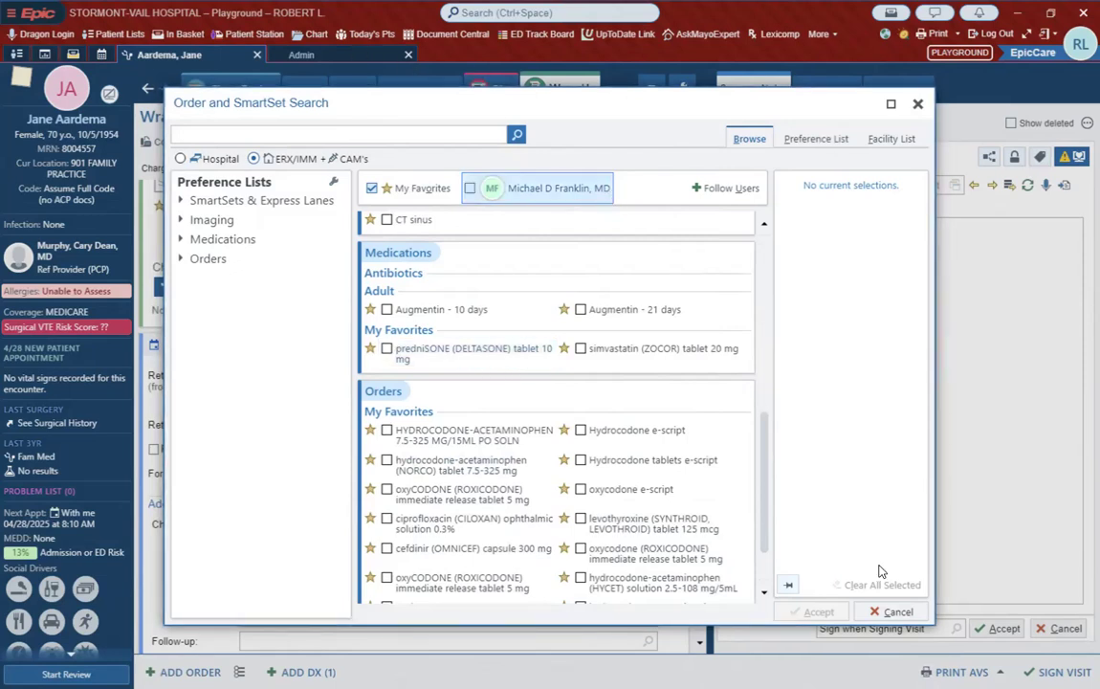
click(873, 611)
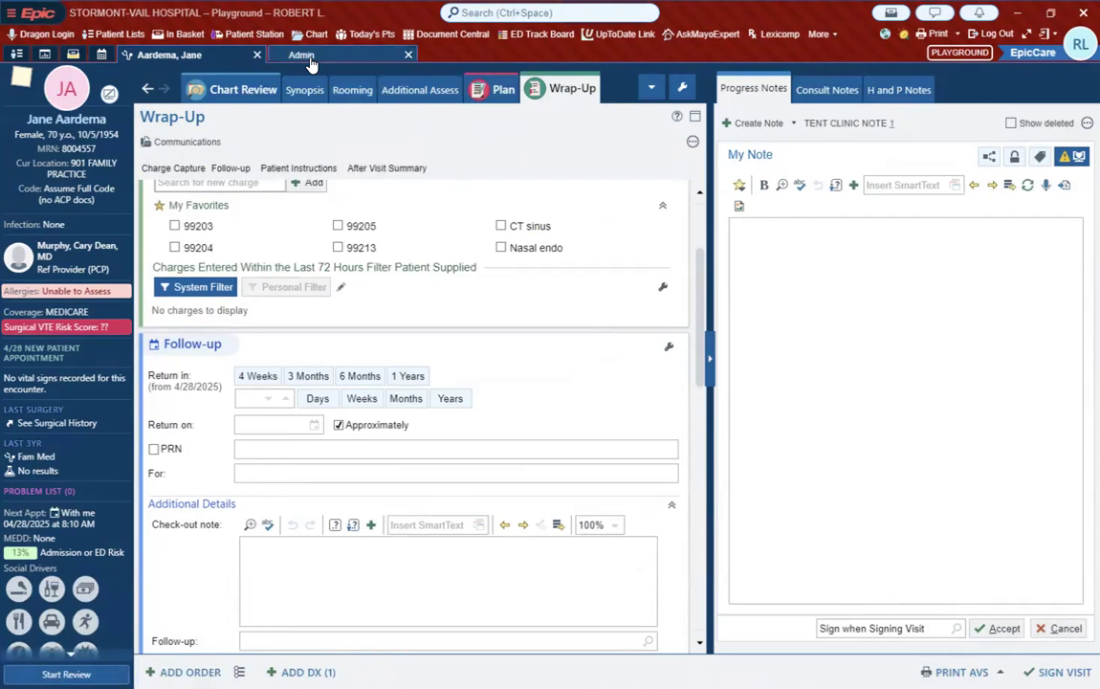
Step: Return to the outpatient Medications preference list in Admin and create a new top-level section named Other
click(301, 55)
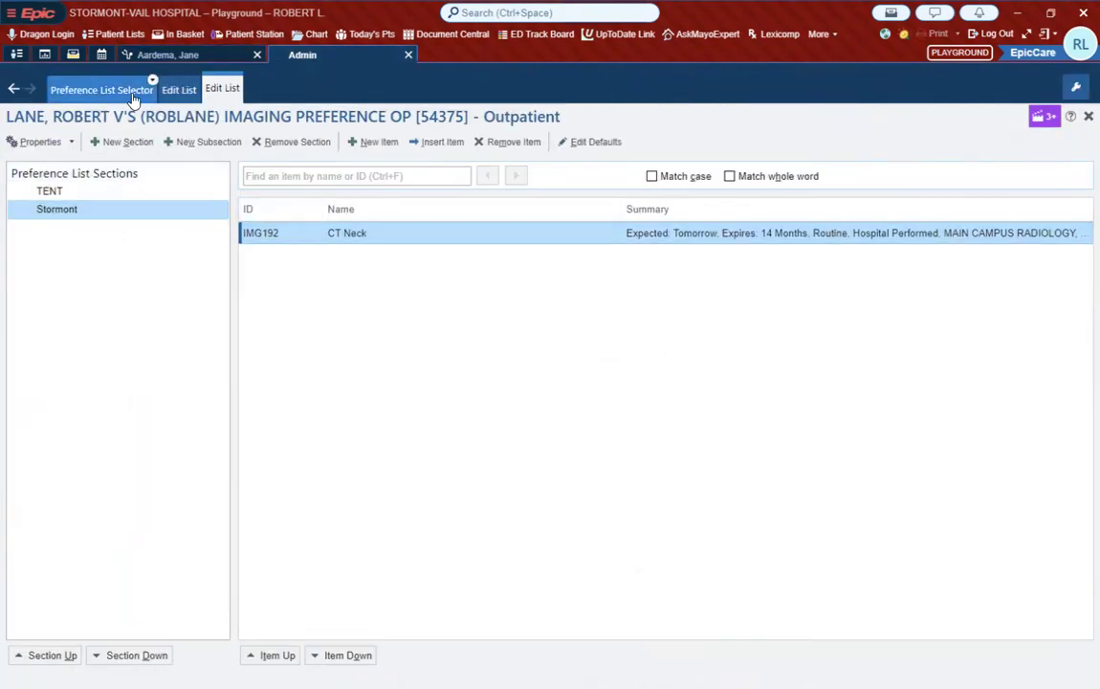
click(176, 95)
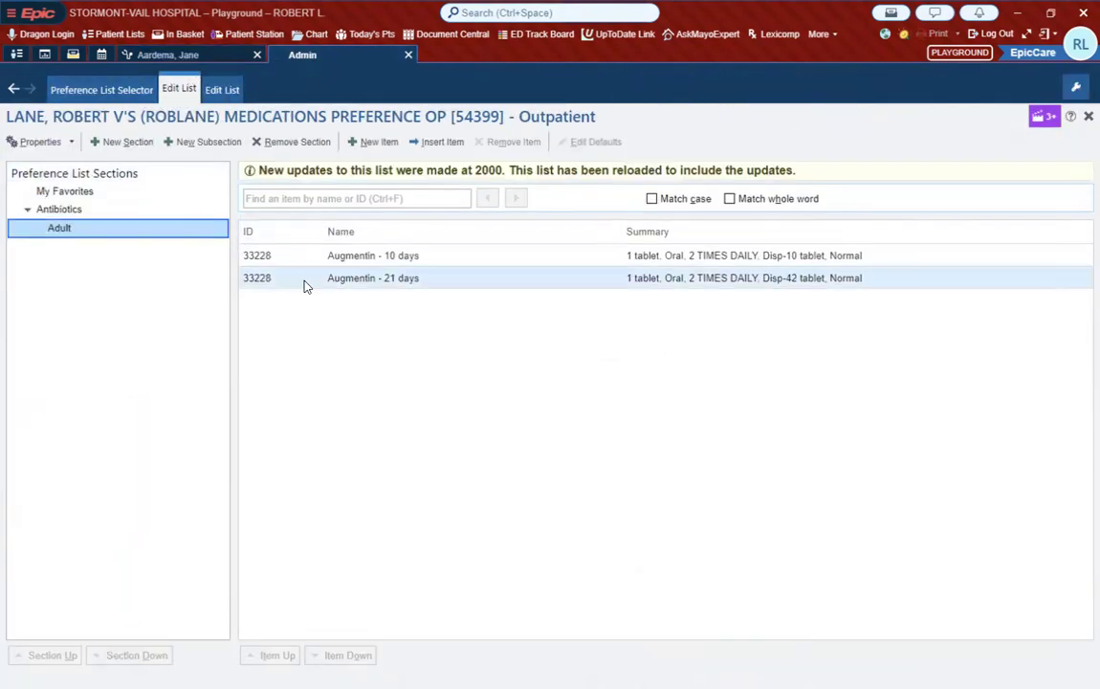
click(86, 191)
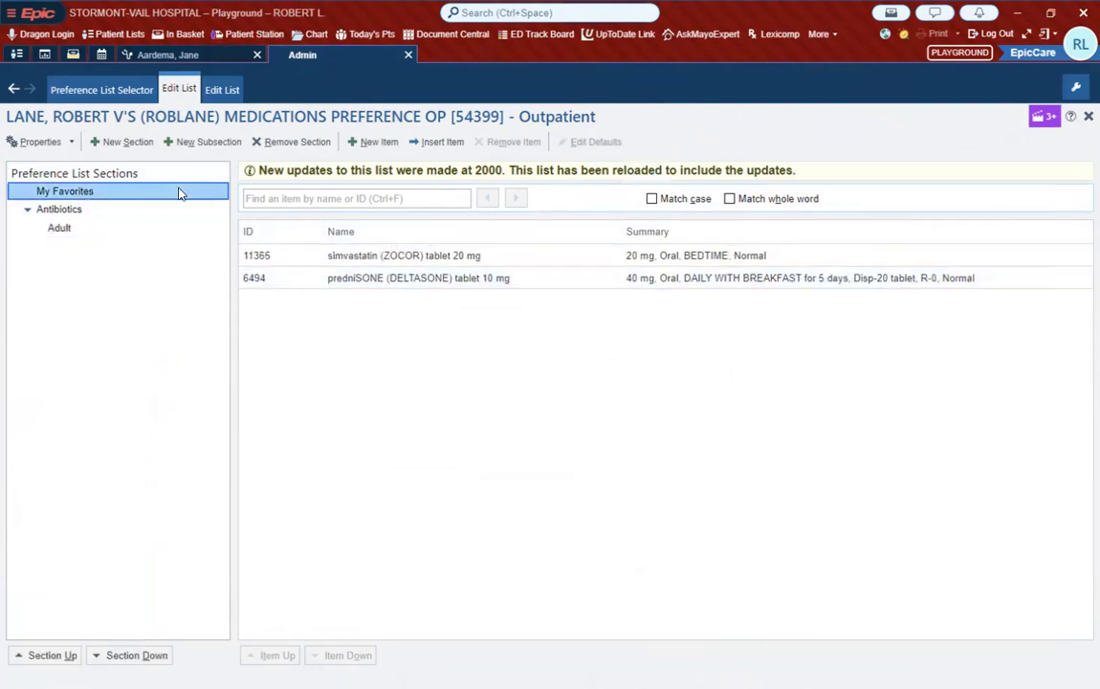
click(105, 174)
click(116, 145)
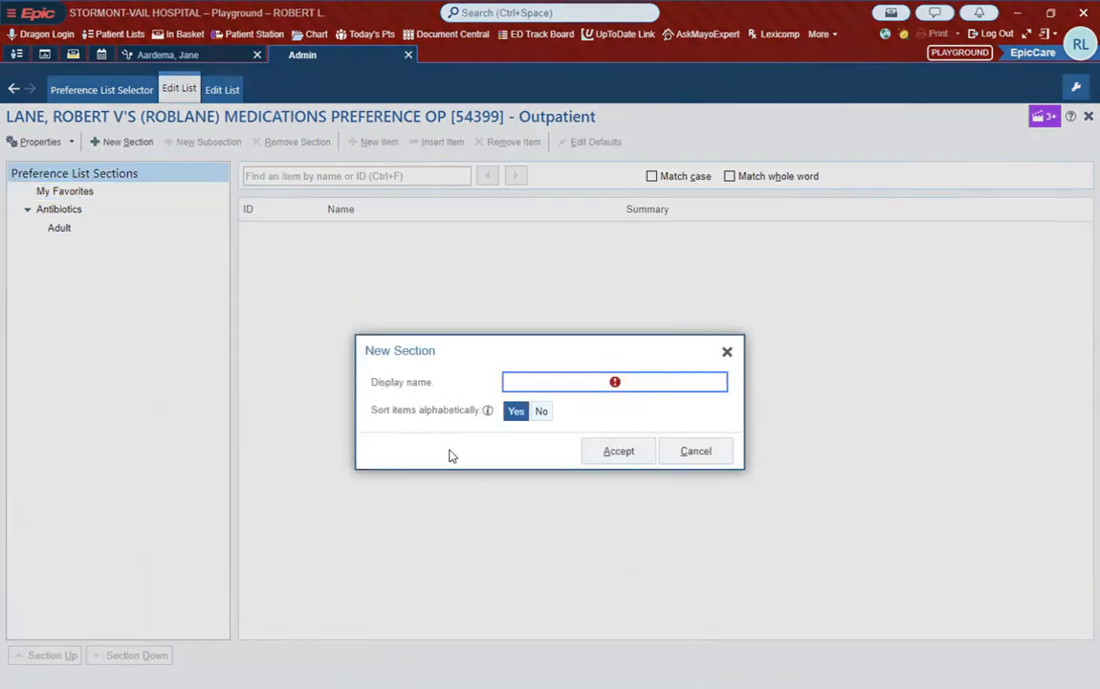
text(Other)
click(620, 452)
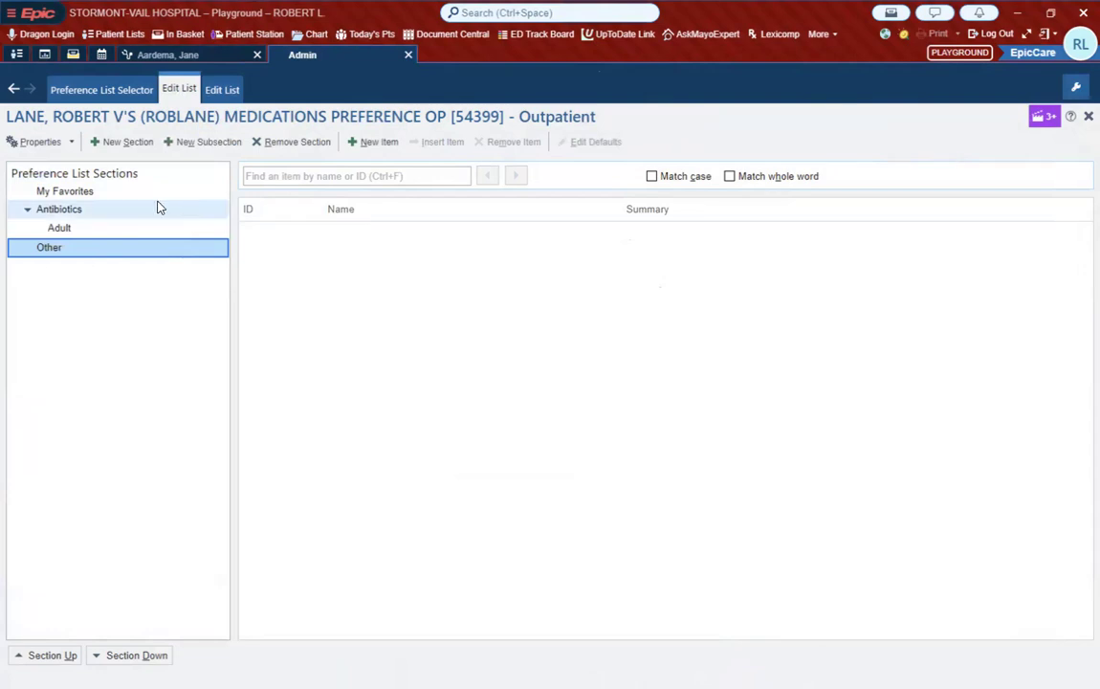
Step: Move the prednisone (Deltasone) tablet 10 mg item from My Favorites to the Other section and open that section
click(107, 190)
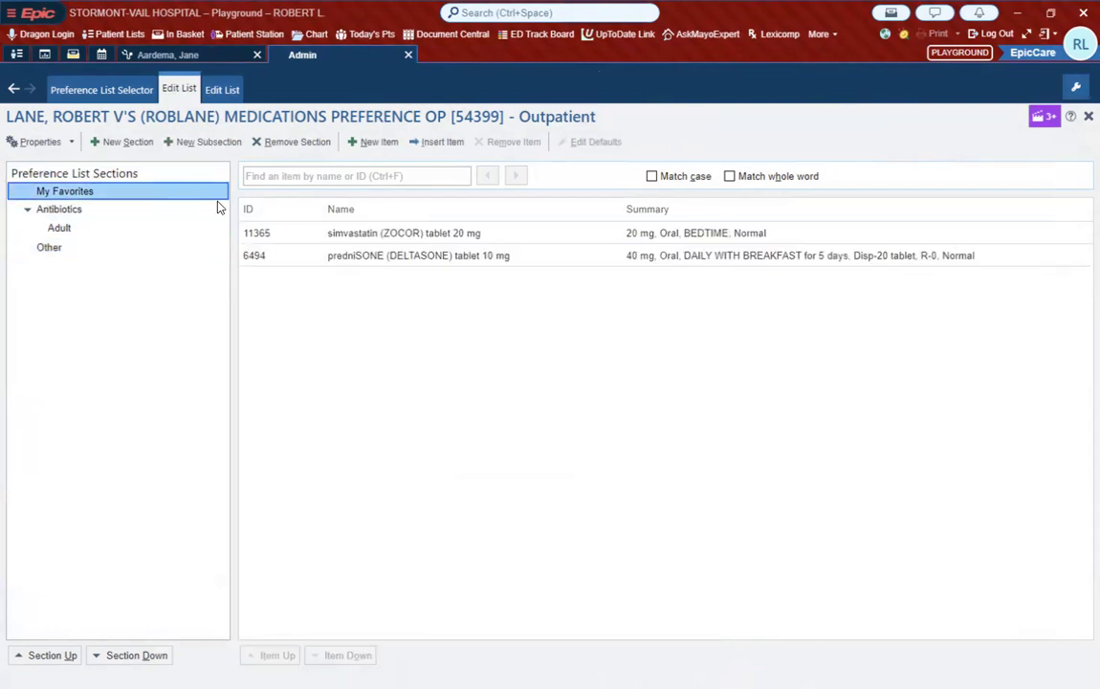
right_click(360, 262)
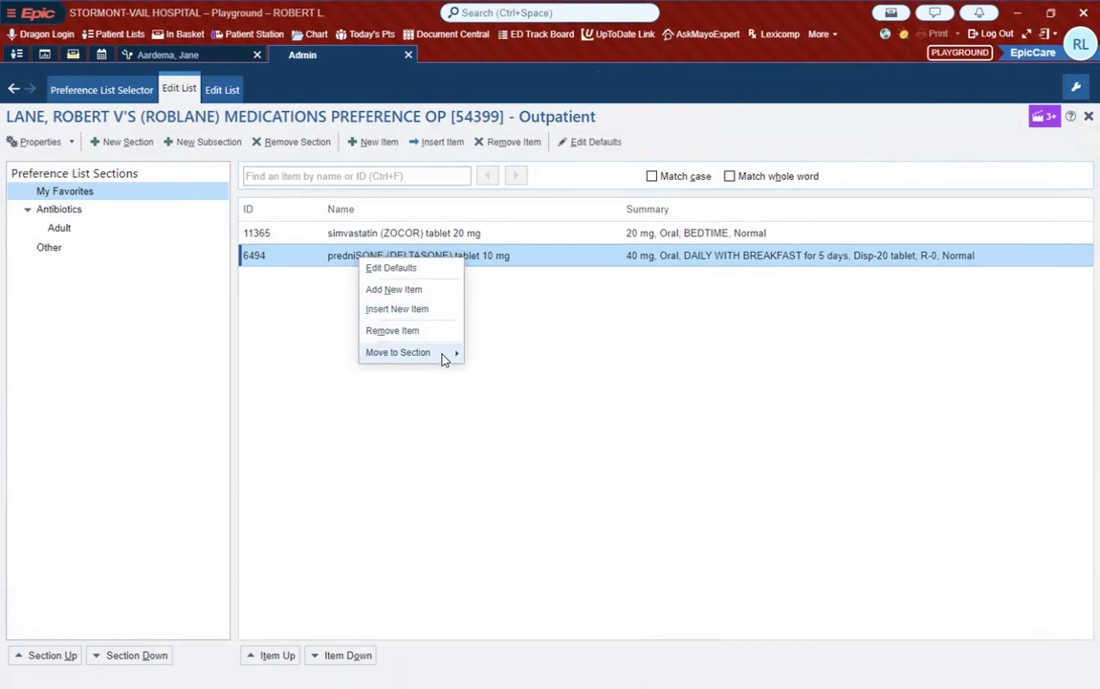
mouse_move(443, 356)
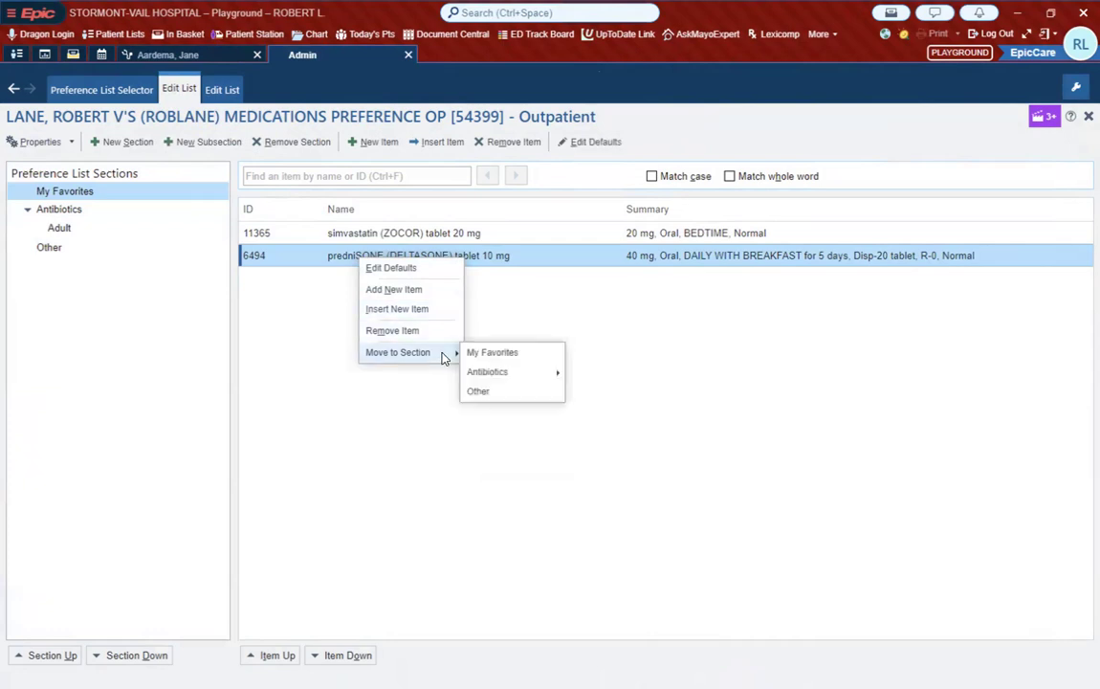
click(491, 392)
click(55, 250)
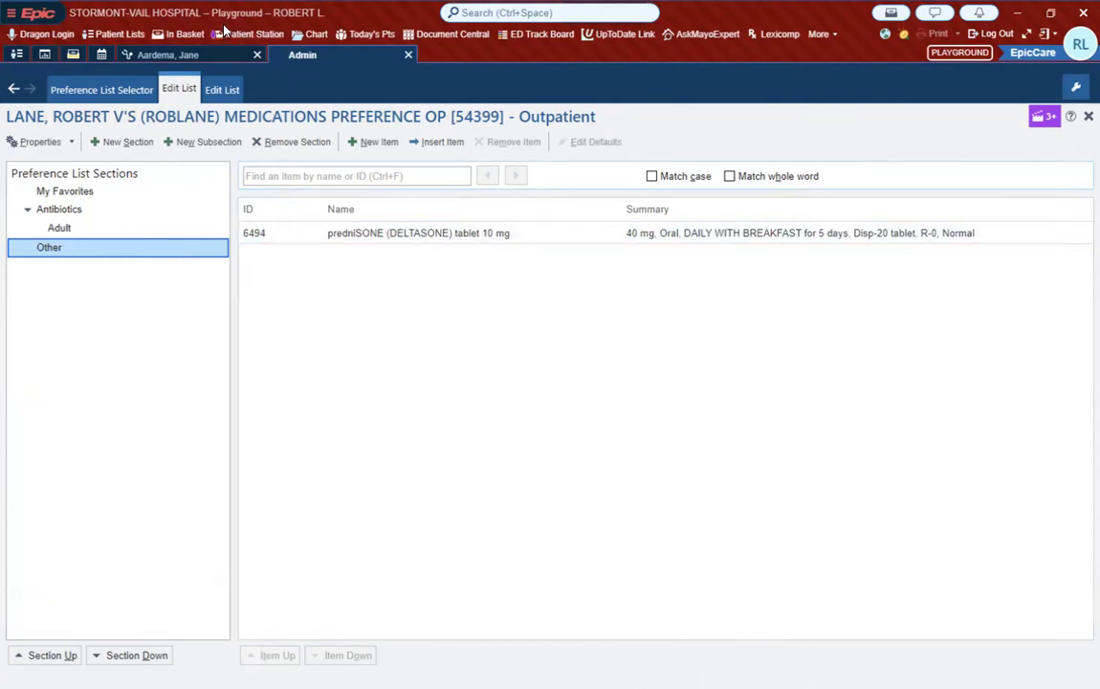
Step: Return to the patient's visit, view the order preference list with My Favorites hidden, and close the order search
right_click(238, 86)
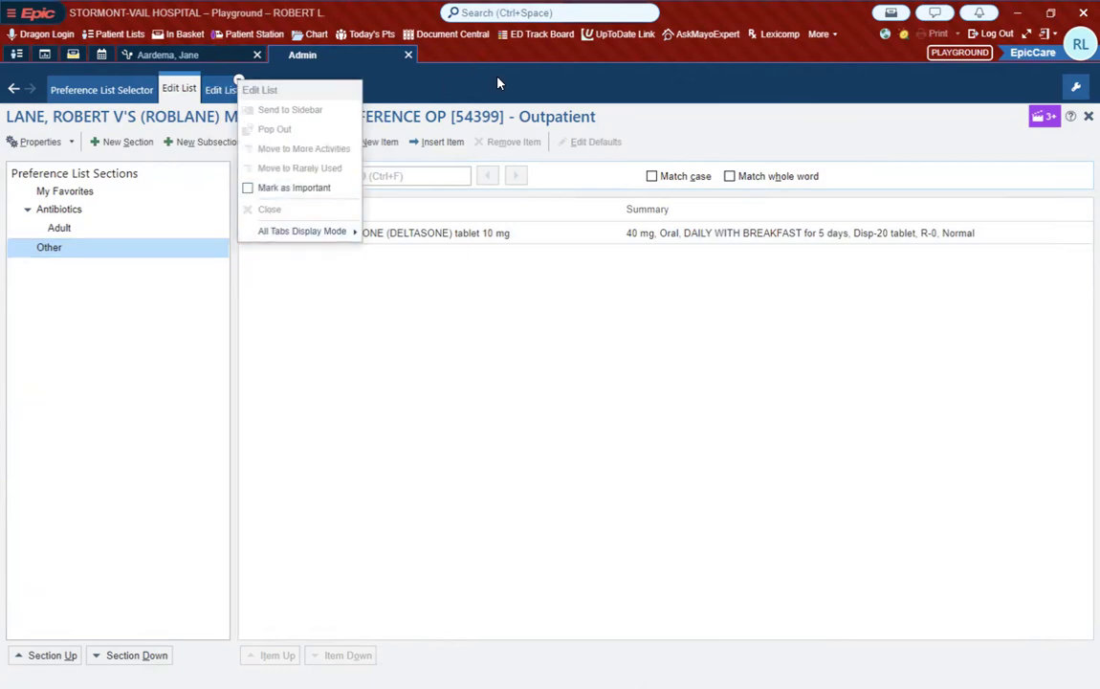
click(222, 55)
click(226, 57)
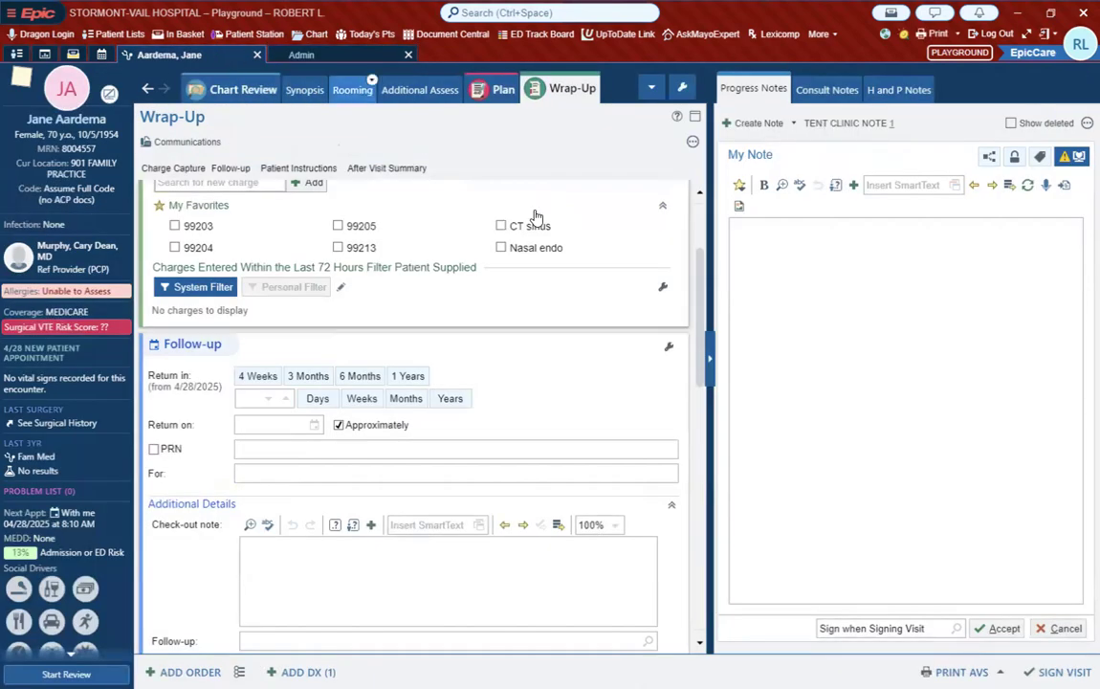
click(239, 672)
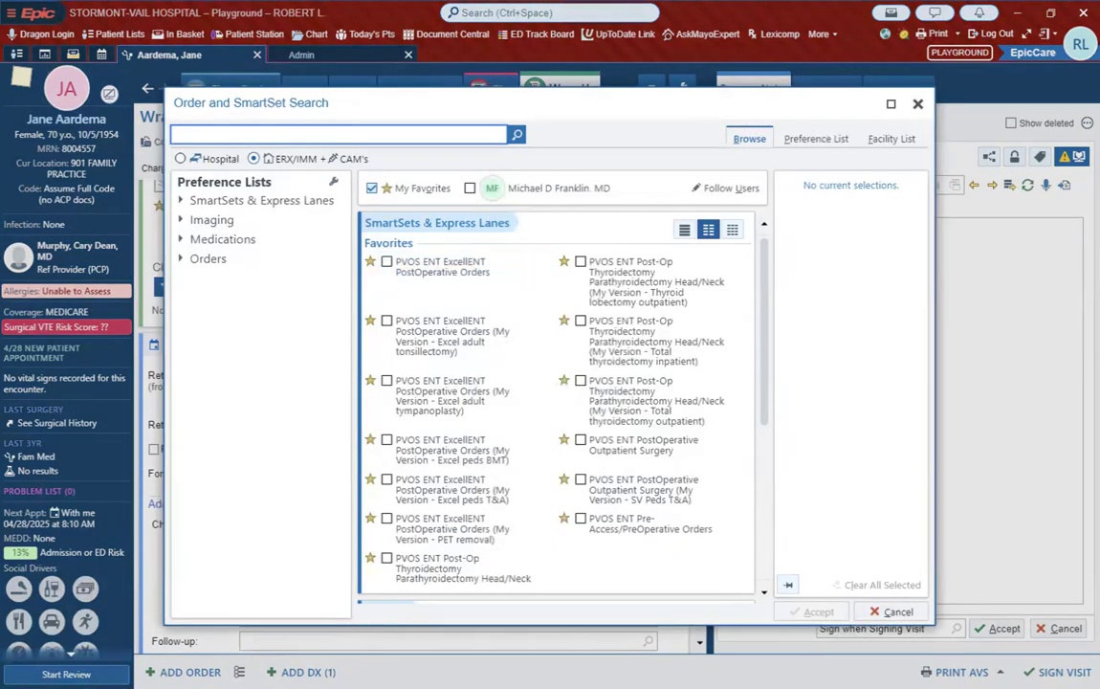
click(372, 188)
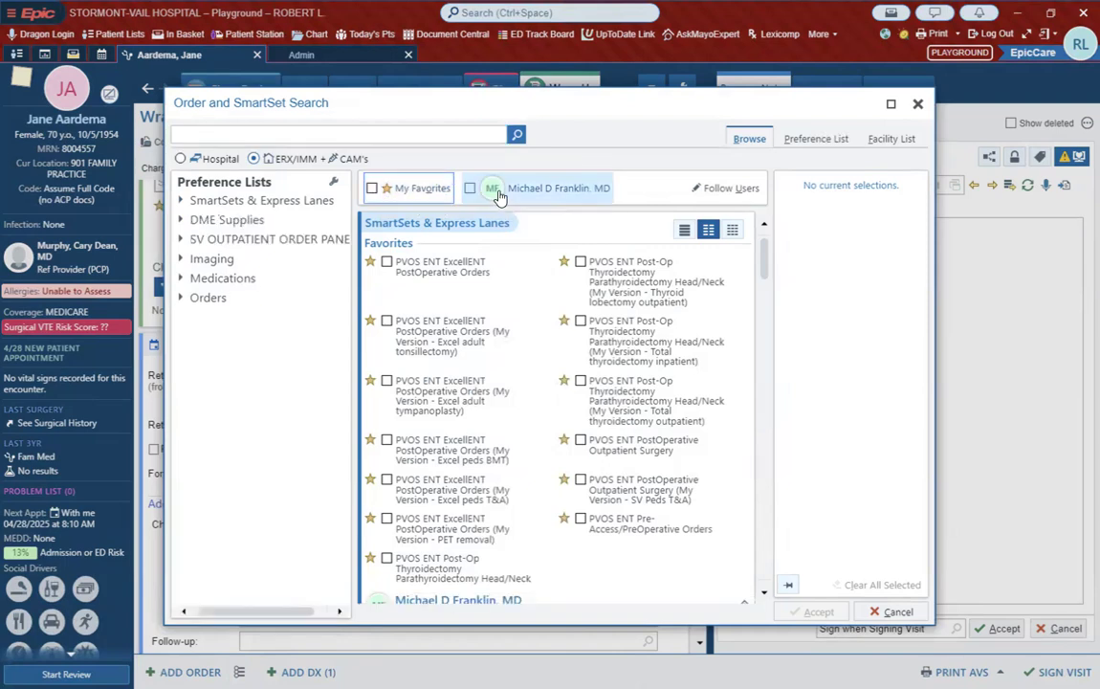
scroll(559, 335, down, 1)
scroll(560, 335, up, 1)
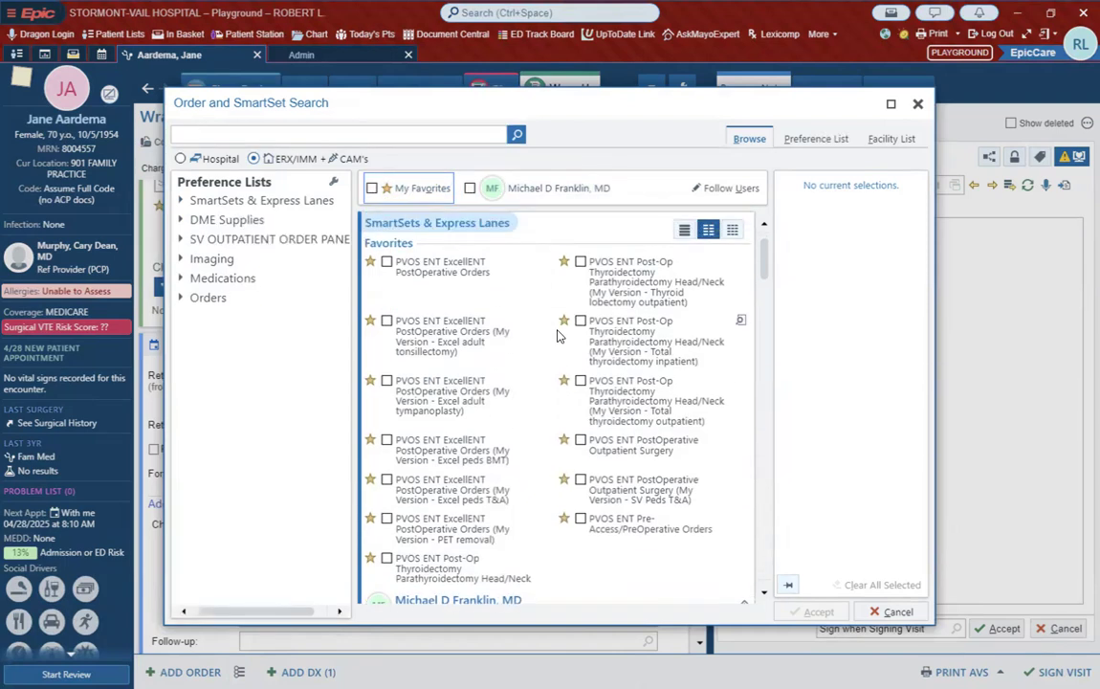
click(898, 611)
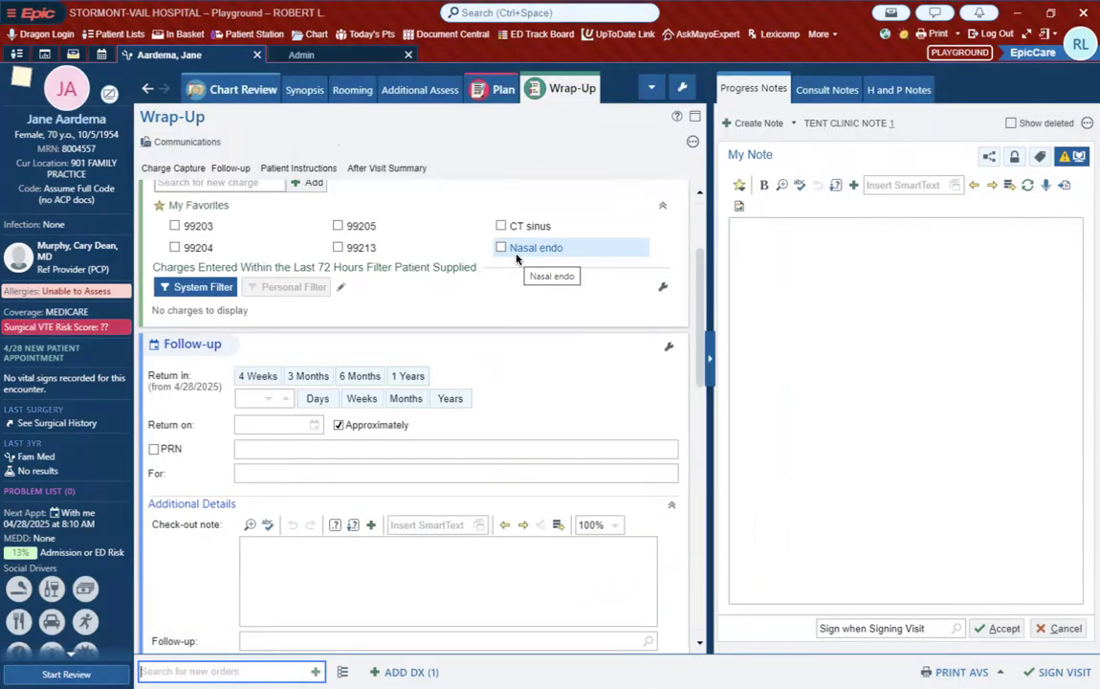
Step: Return to the Preference List Selector in Admin, start copying user lists, and choose the colleague as the source user
click(351, 56)
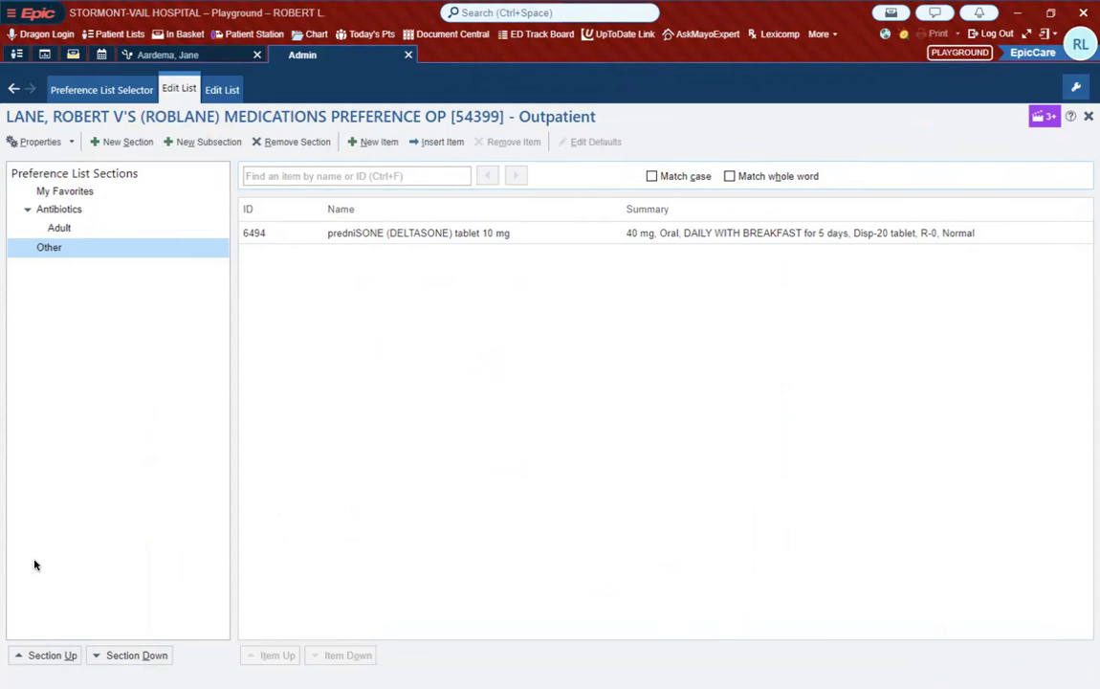
click(144, 91)
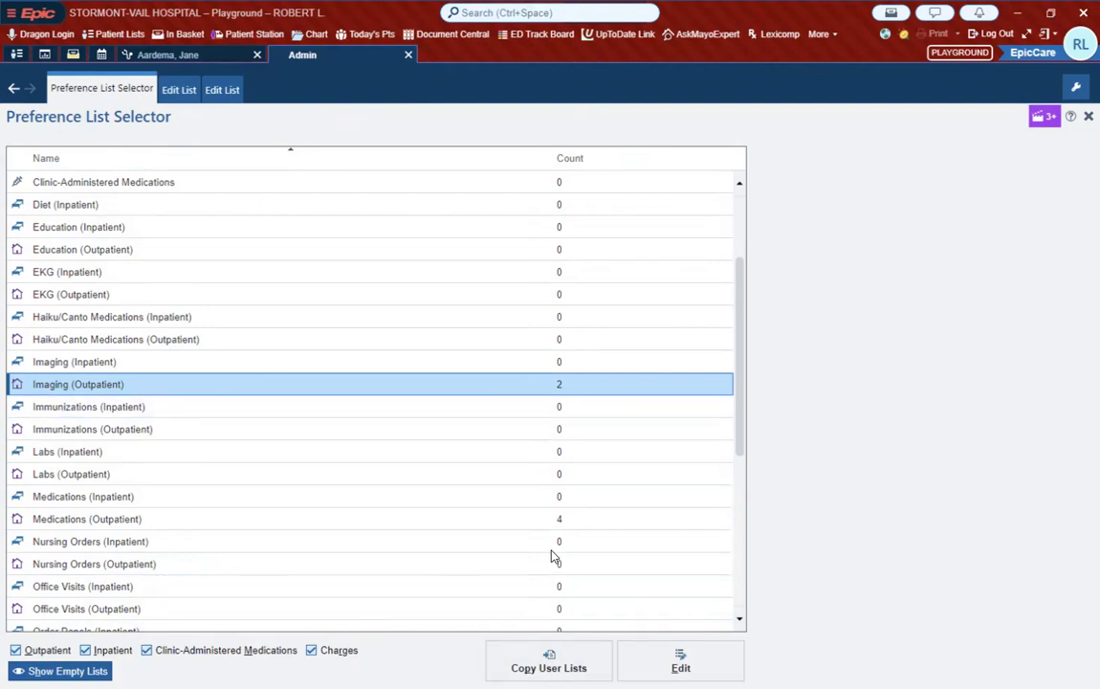
click(548, 660)
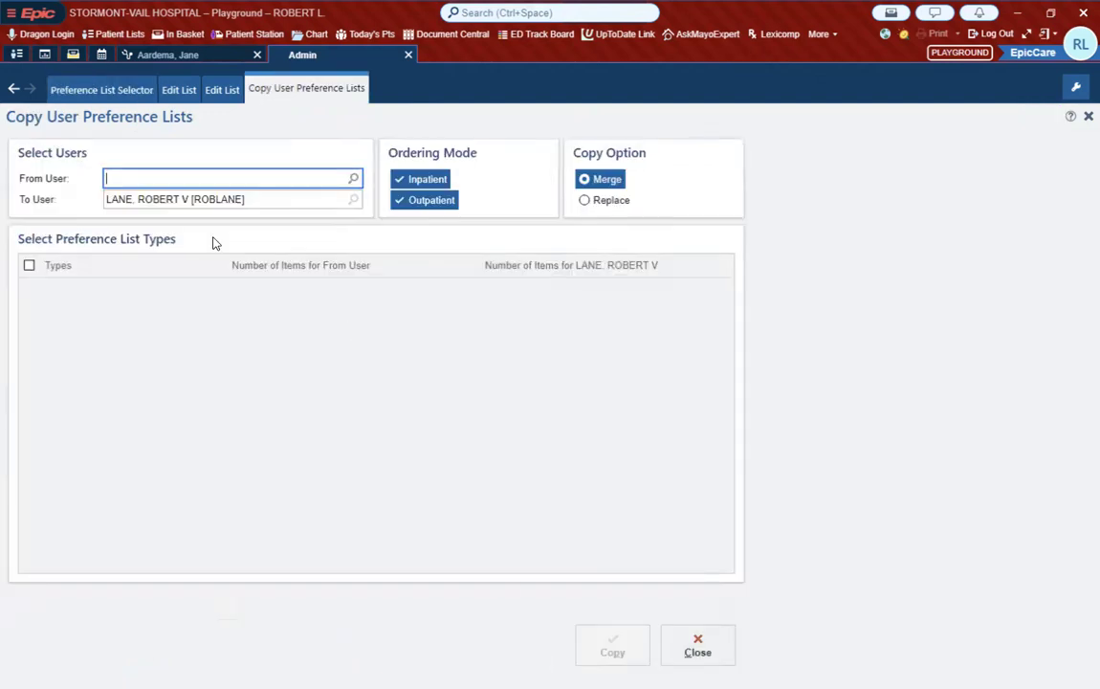
text(frank)
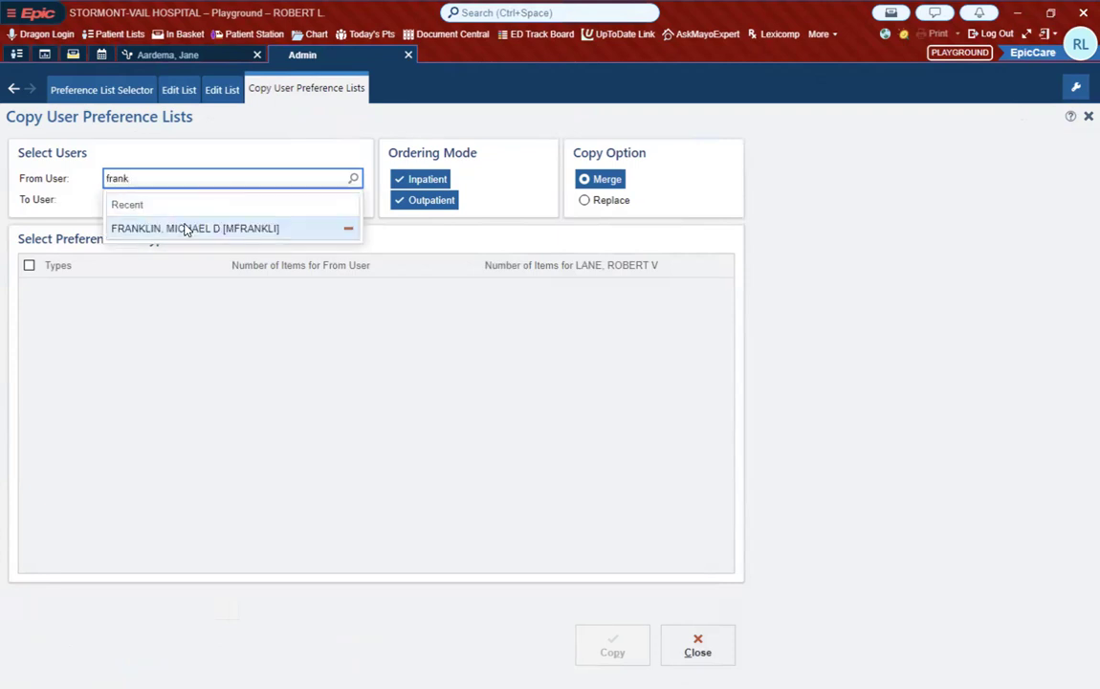
click(158, 228)
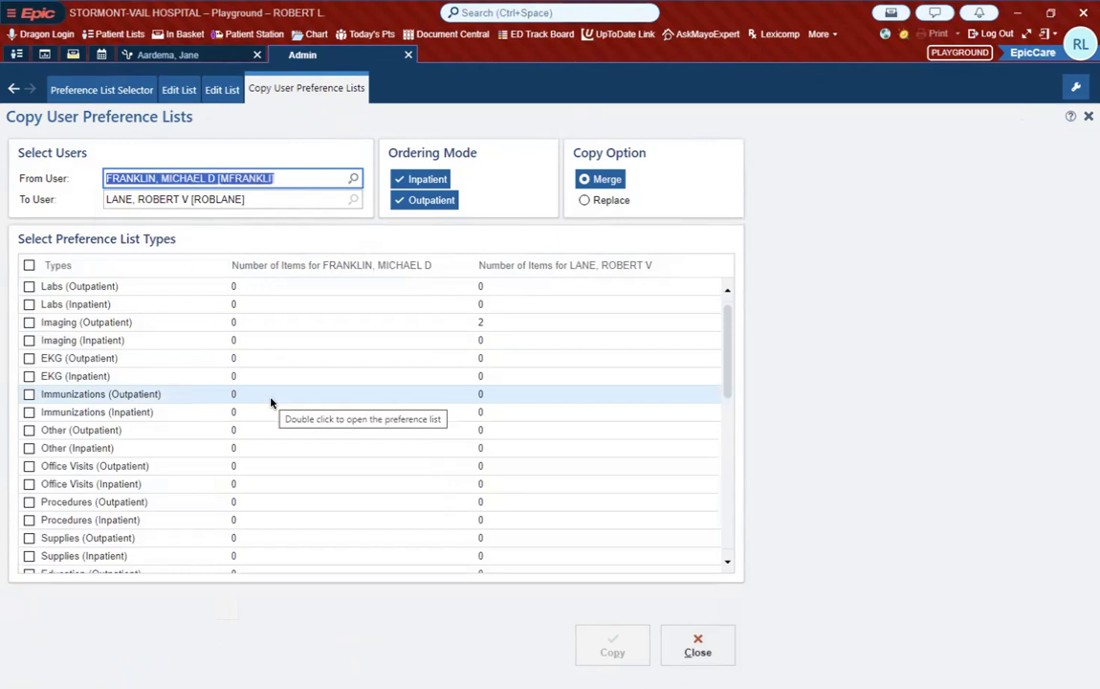
Step: Copy the colleague's Orders (Outpatient) preference list with the Merge option and close the copy activity
scroll(271, 405, down, 5)
scroll(271, 404, down, 8)
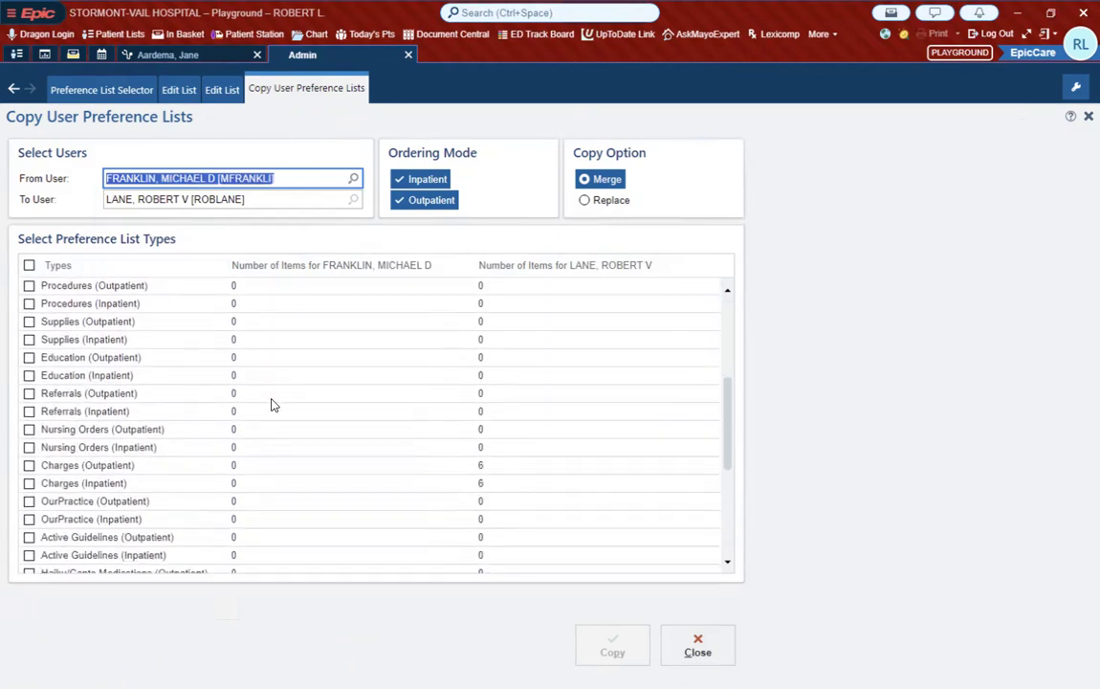
scroll(271, 404, down, 1)
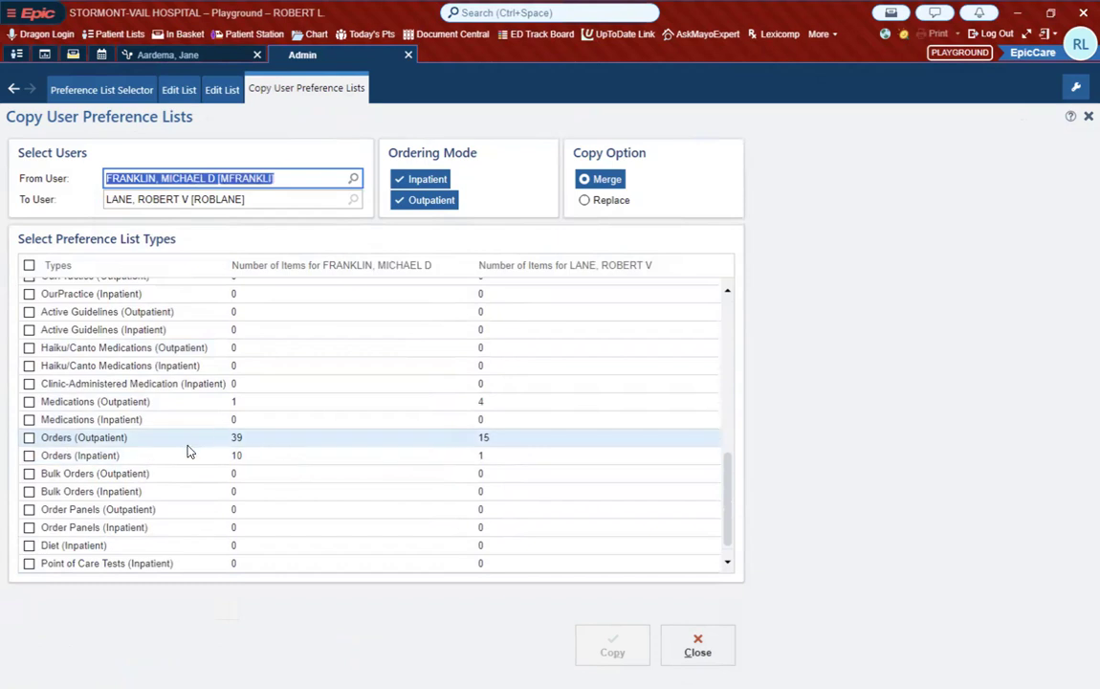
click(28, 438)
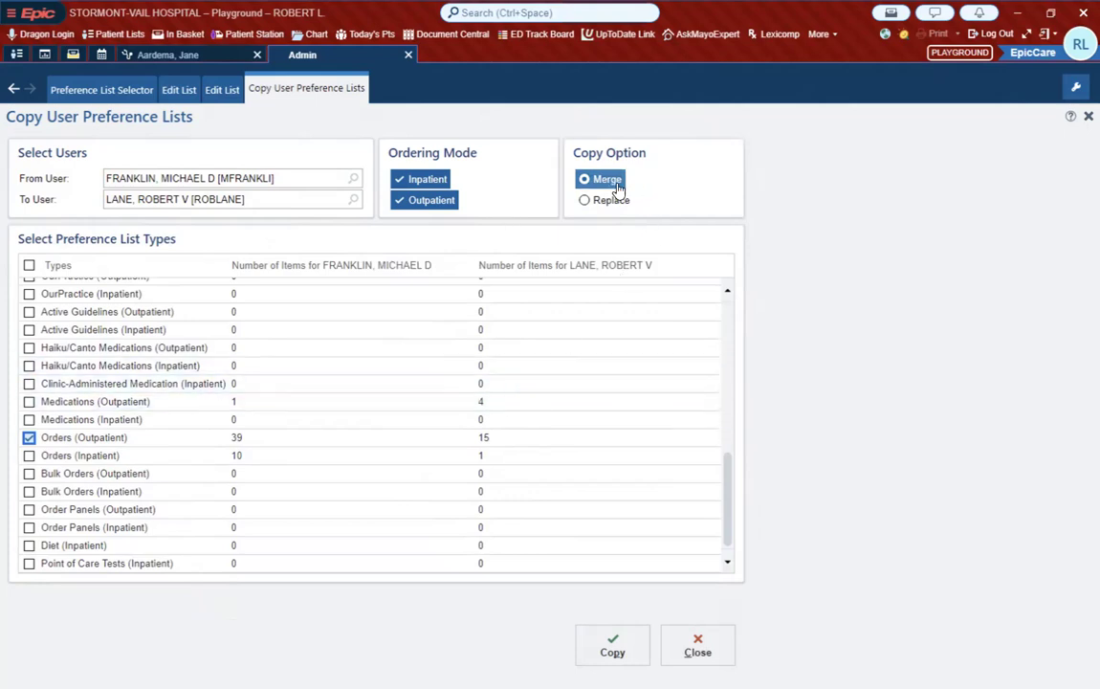
click(606, 650)
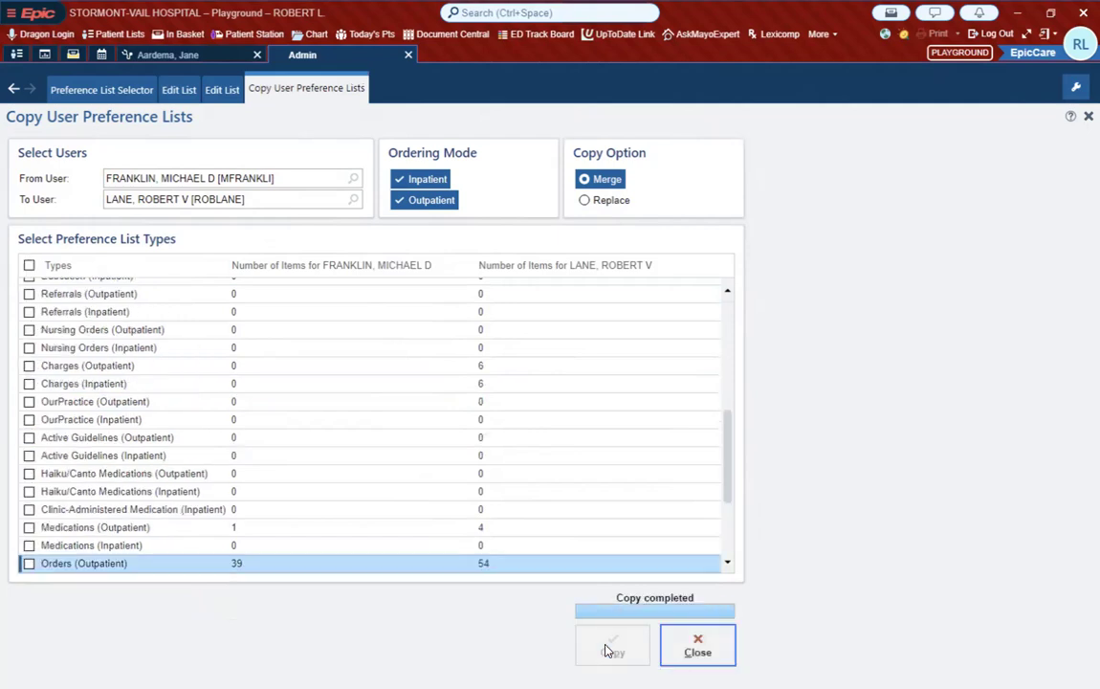
click(698, 647)
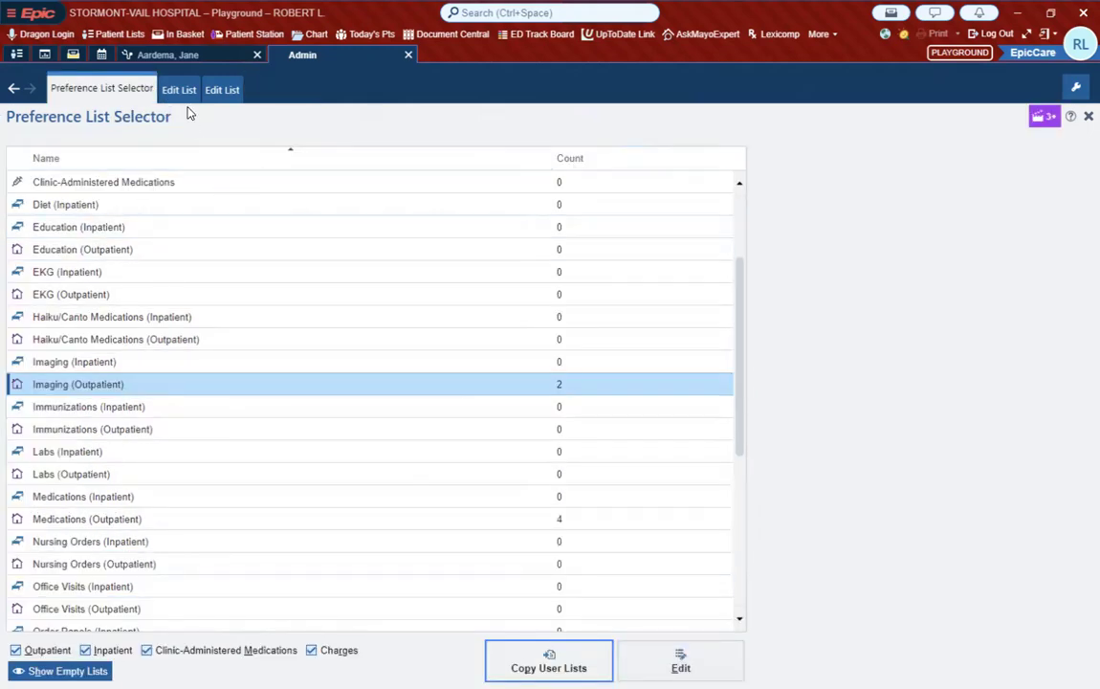
Step: Hide the empty preference lists, open Orders (Outpatient), and review the items under My Favorites
click(60, 670)
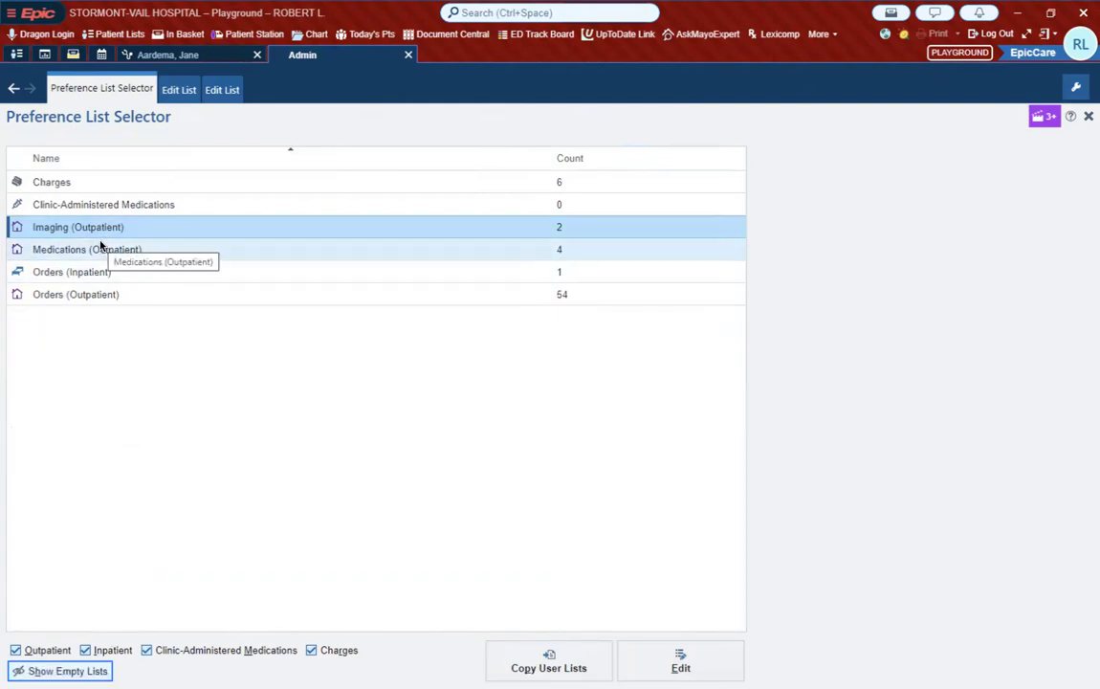
click(94, 299)
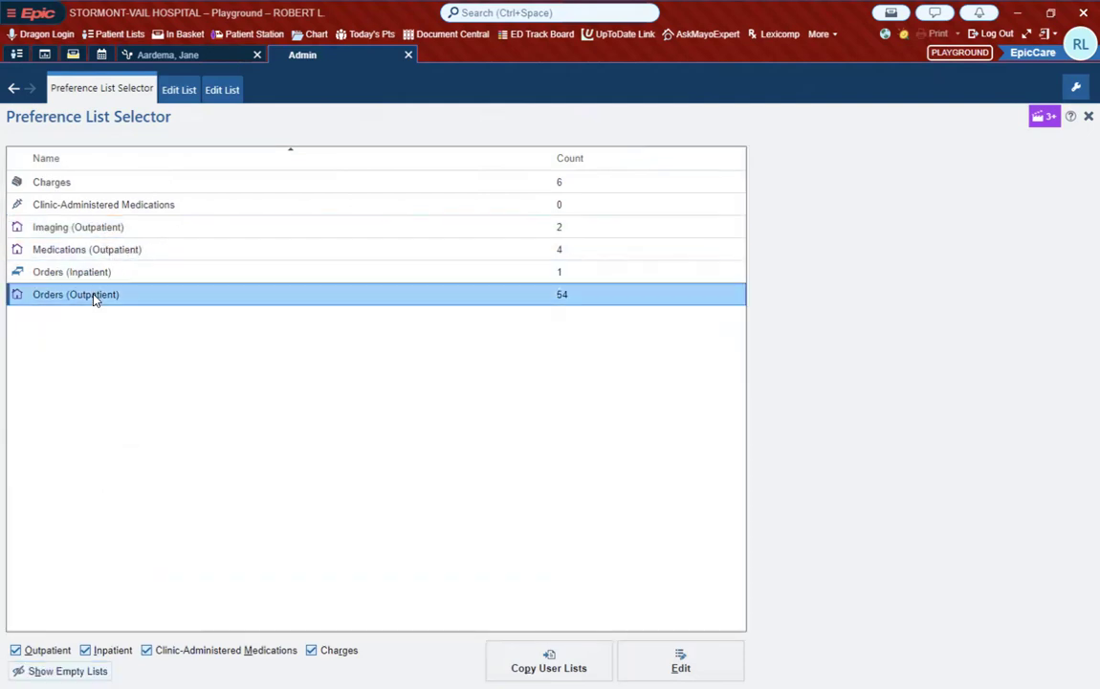
double_click(94, 299)
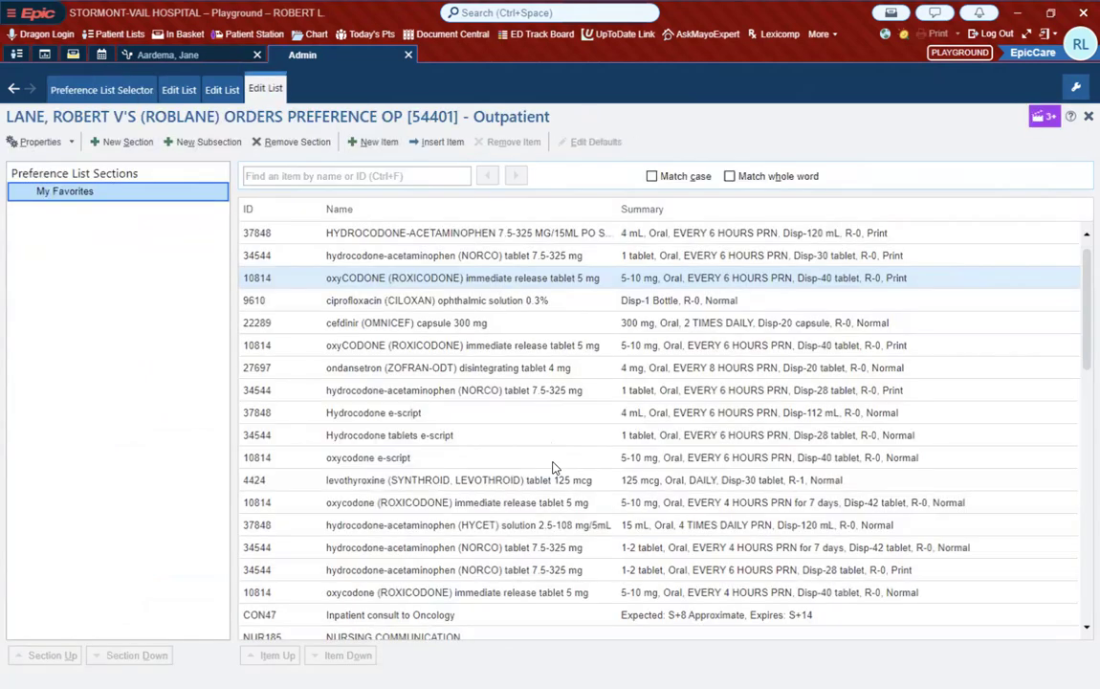
scroll(551, 466, down, 2)
scroll(552, 466, down, 12)
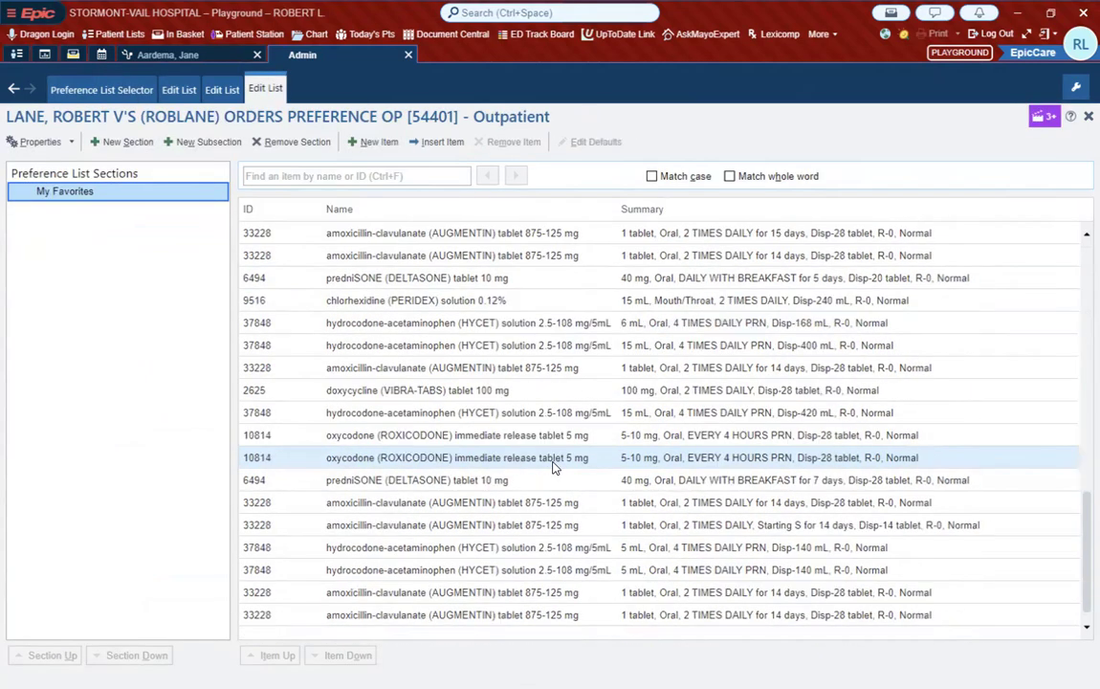
scroll(552, 466, up, 10)
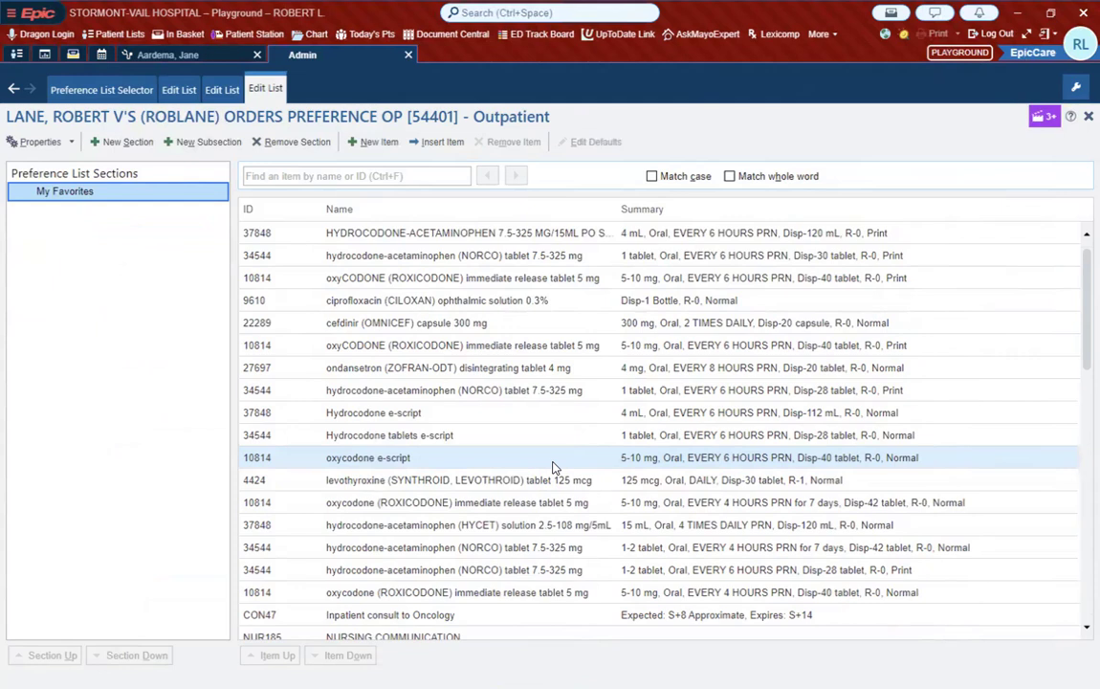
scroll(551, 466, down, 10)
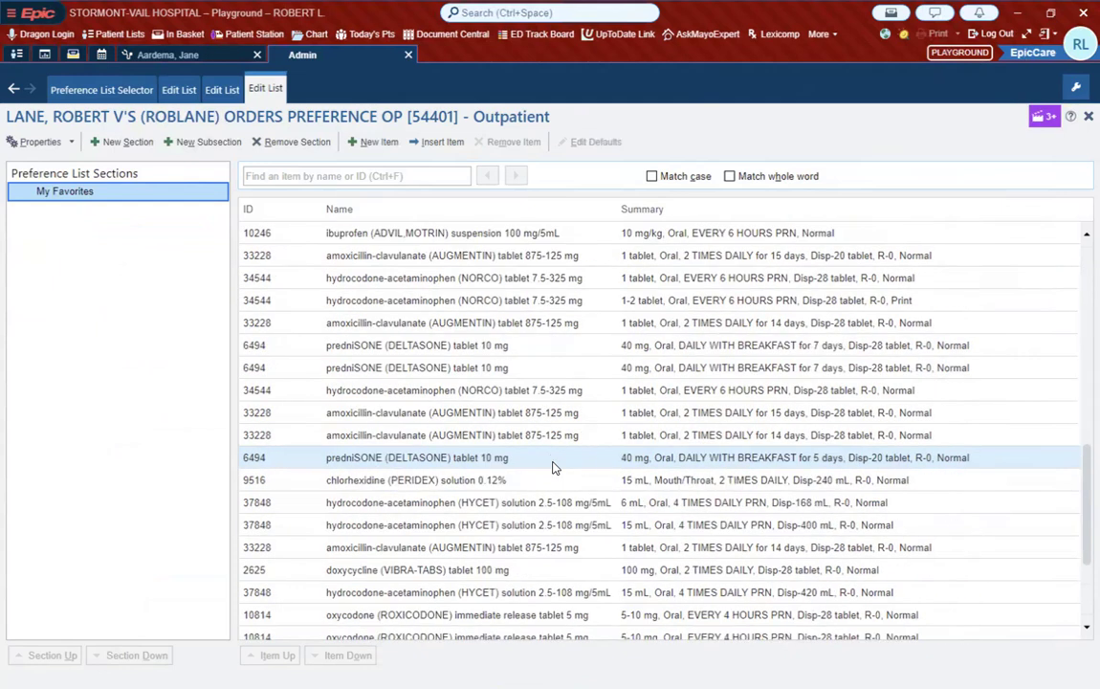
scroll(552, 465, up, 10)
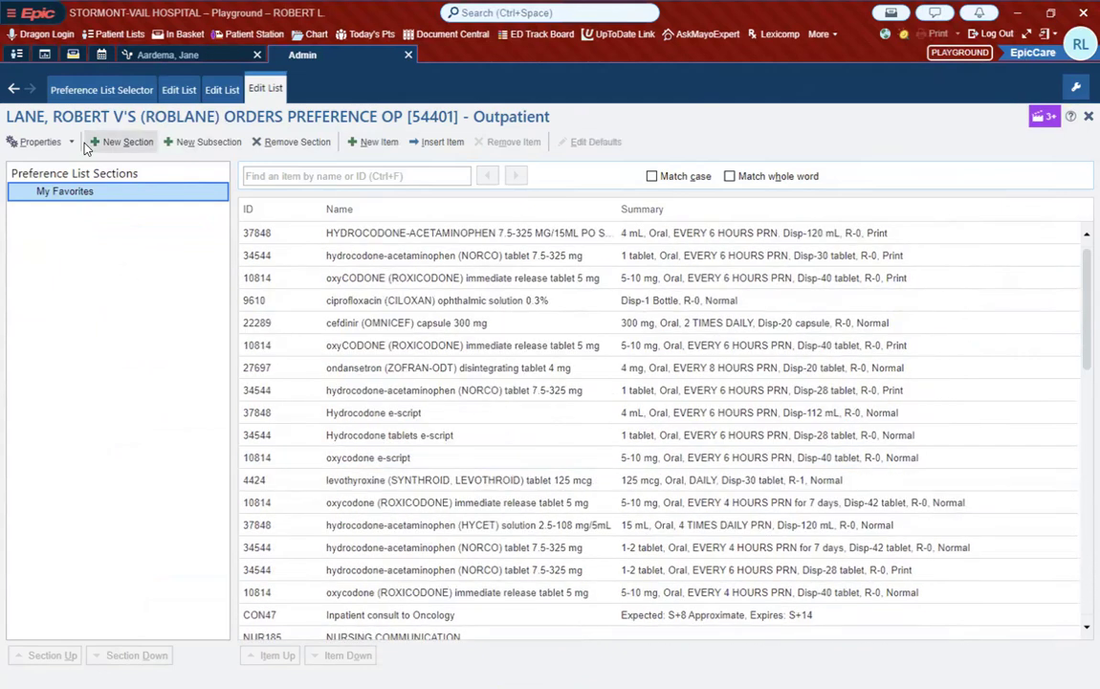
Step: Reopen Copy User Lists from the selector, choose the same colleague, review the preference list types, and close without copying
click(111, 91)
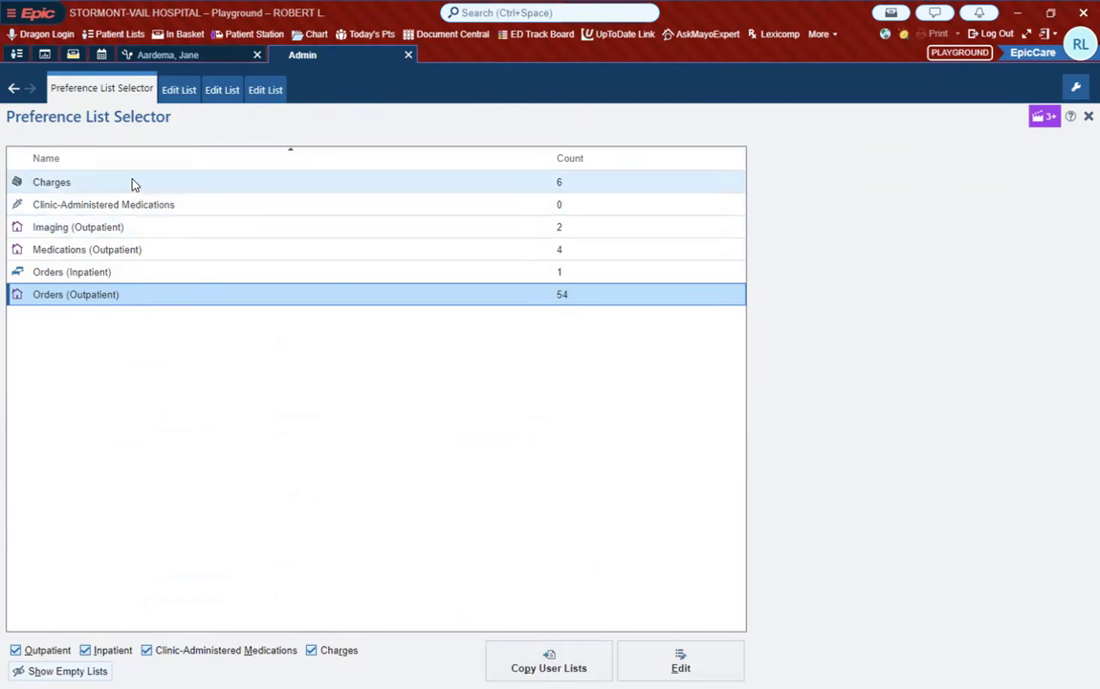
click(543, 657)
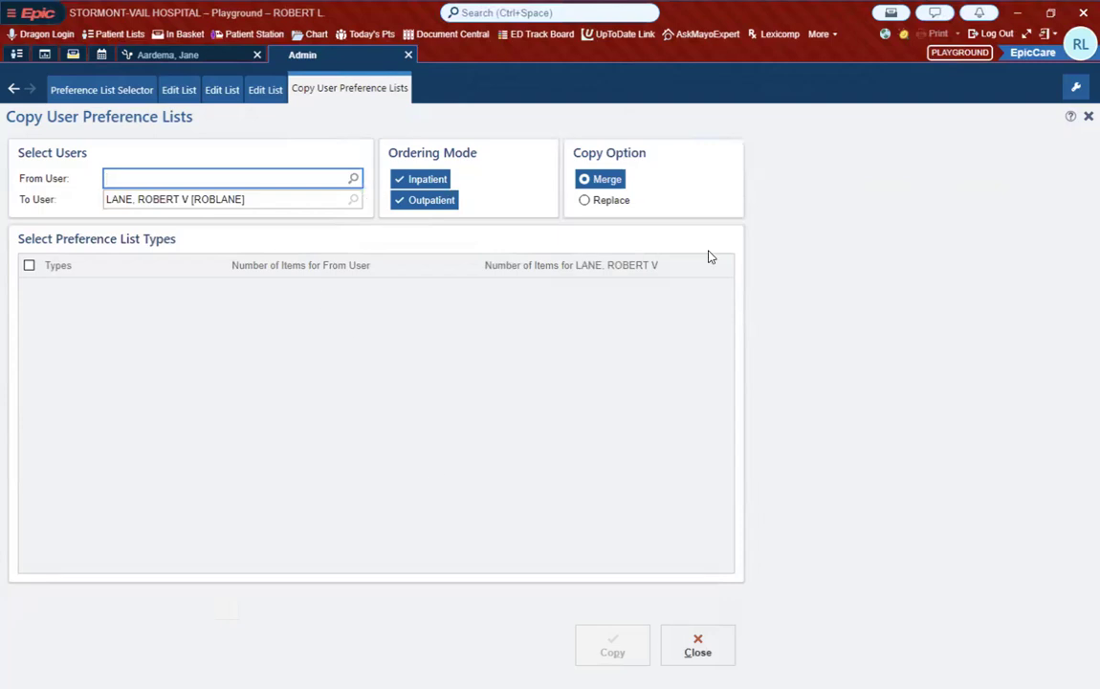
text(frank)
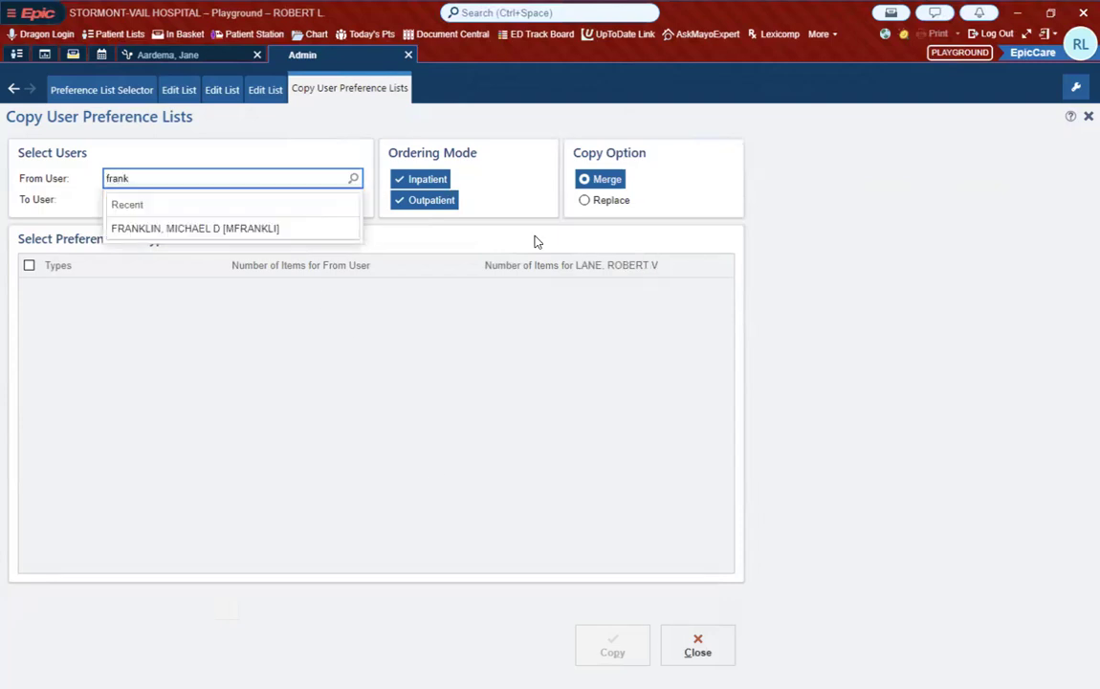
click(199, 232)
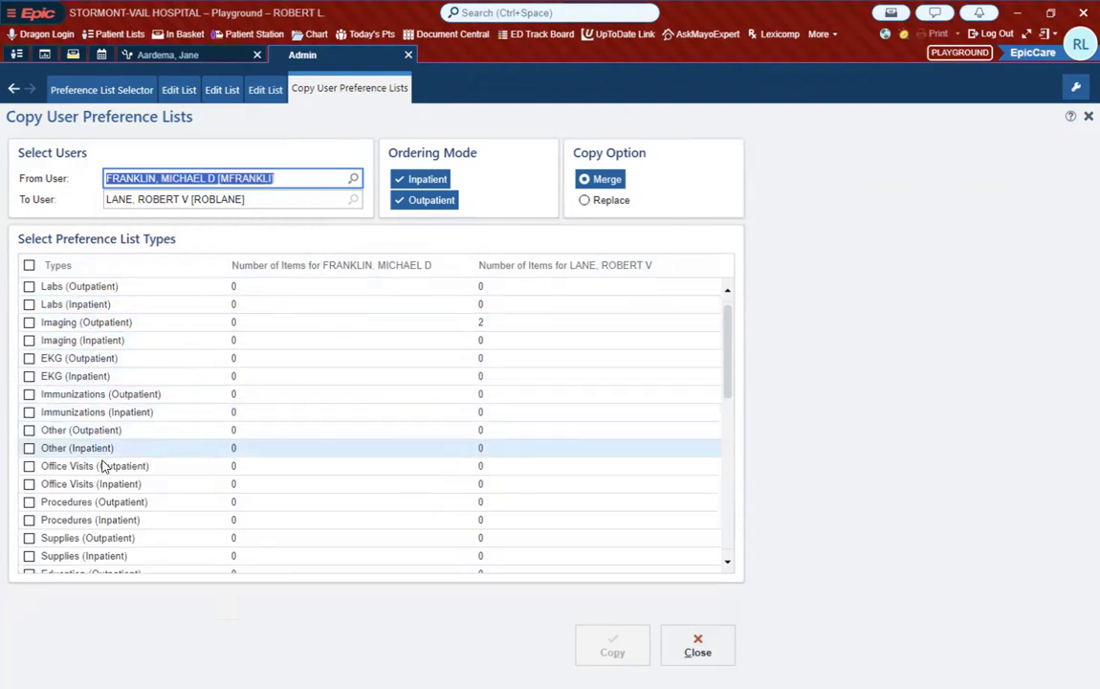
scroll(103, 394, down, 2)
scroll(106, 465, down, 2)
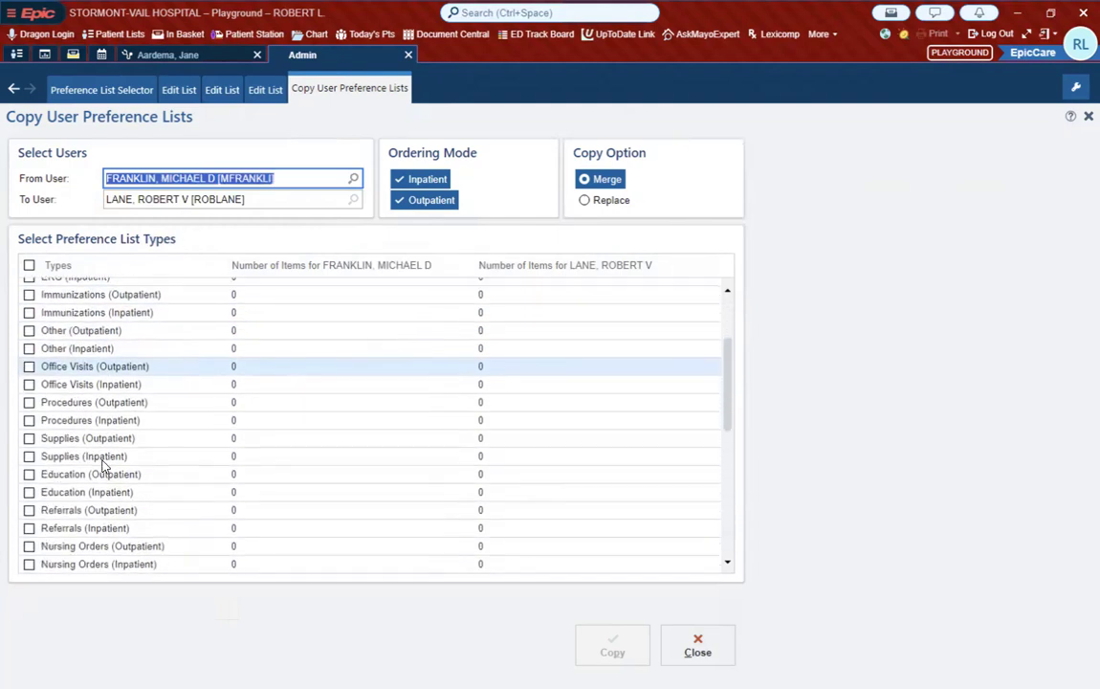
scroll(106, 395, up, 4)
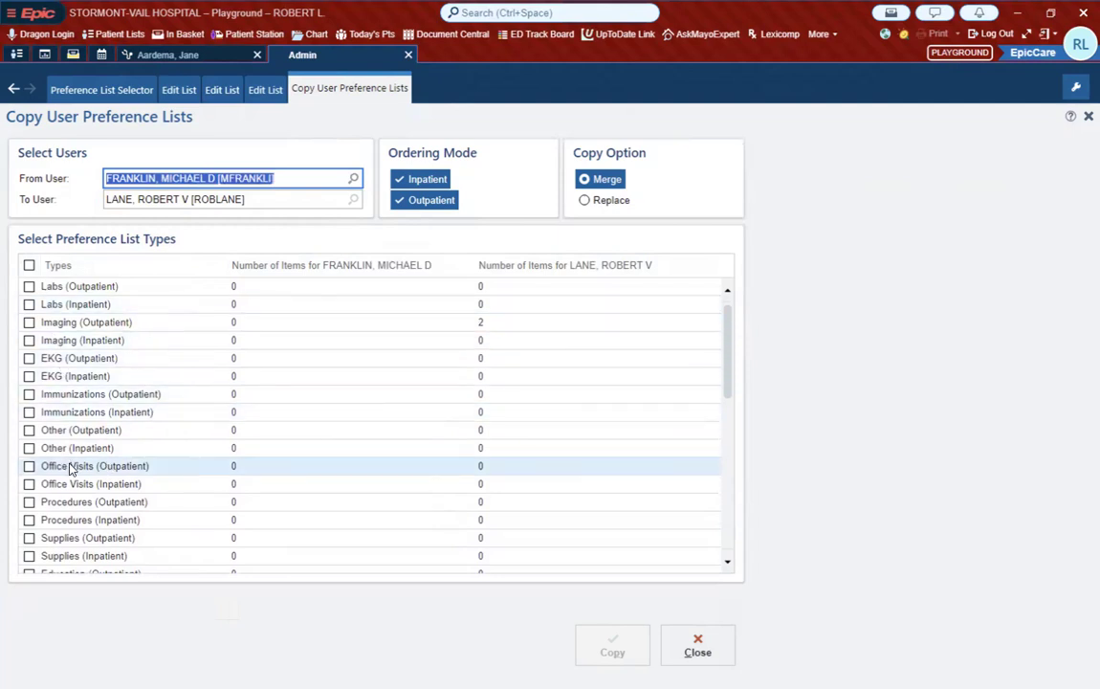
scroll(69, 469, down, 5)
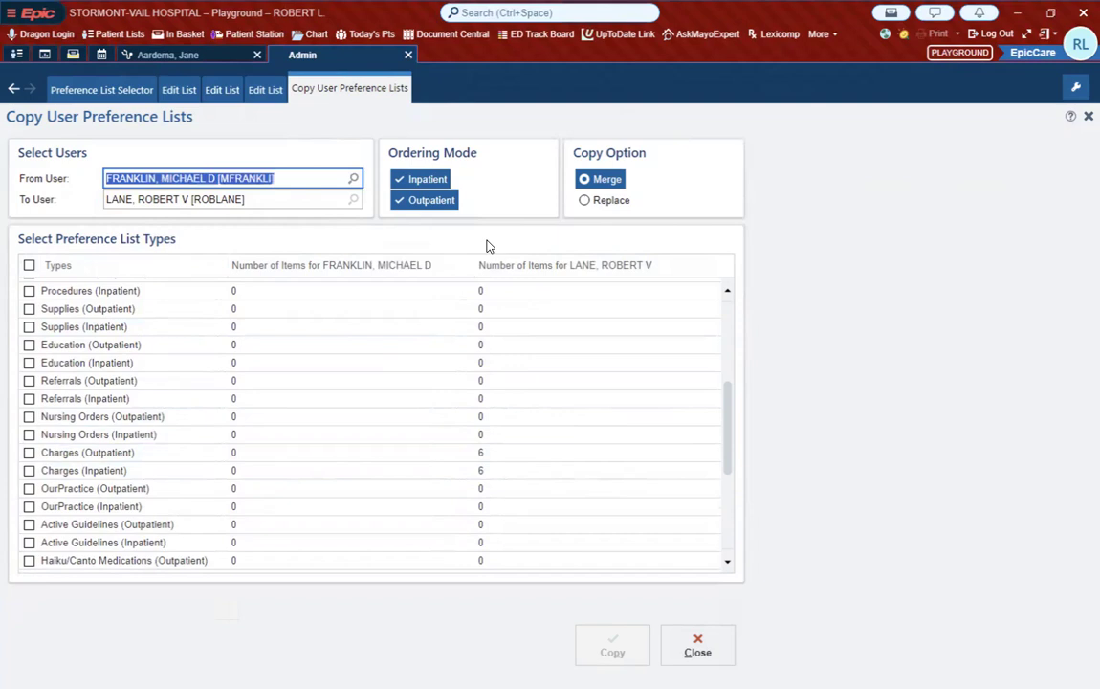
click(703, 649)
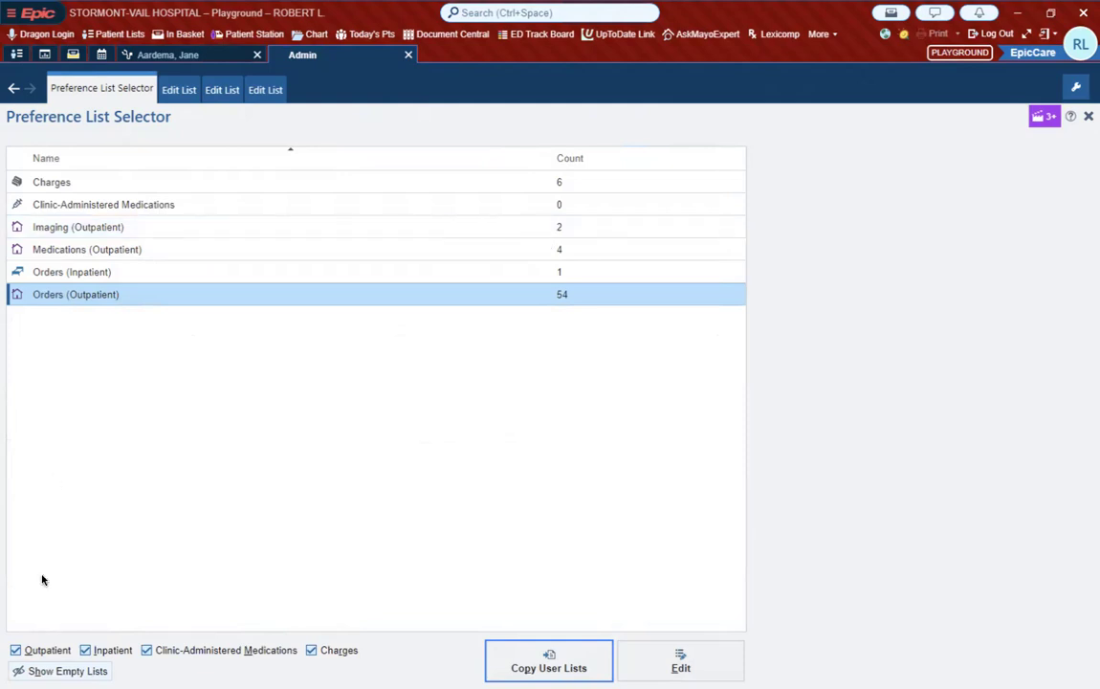
Step: Show the empty preference lists again and look through the full set of inpatient and outpatient list types
click(62, 671)
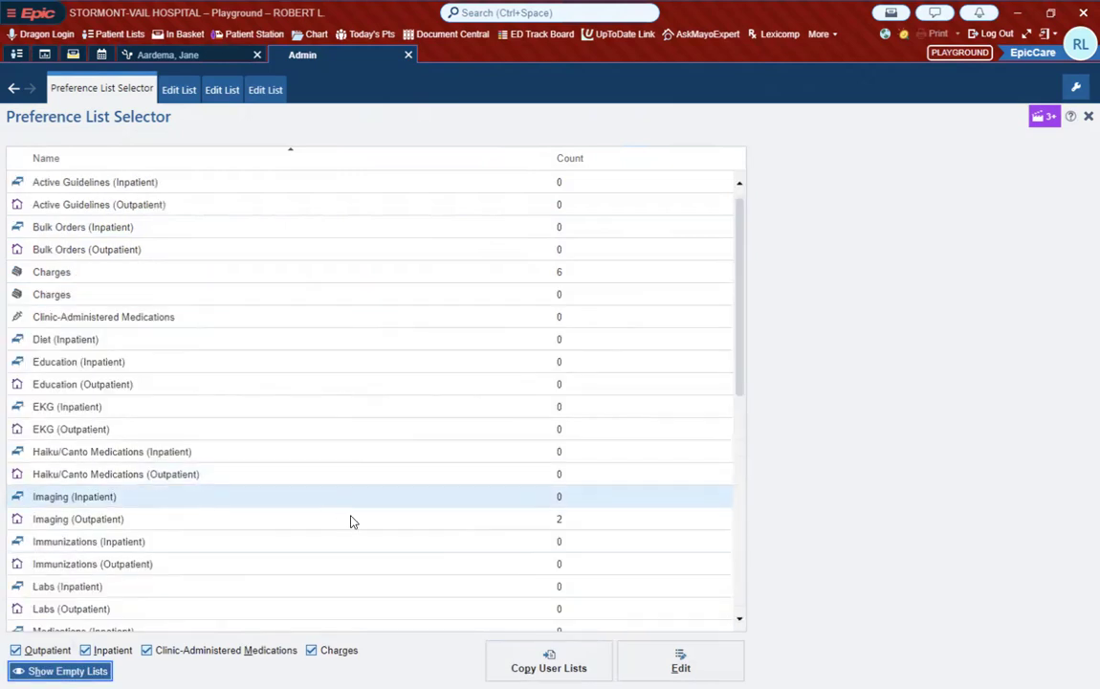
scroll(350, 521, down, 3)
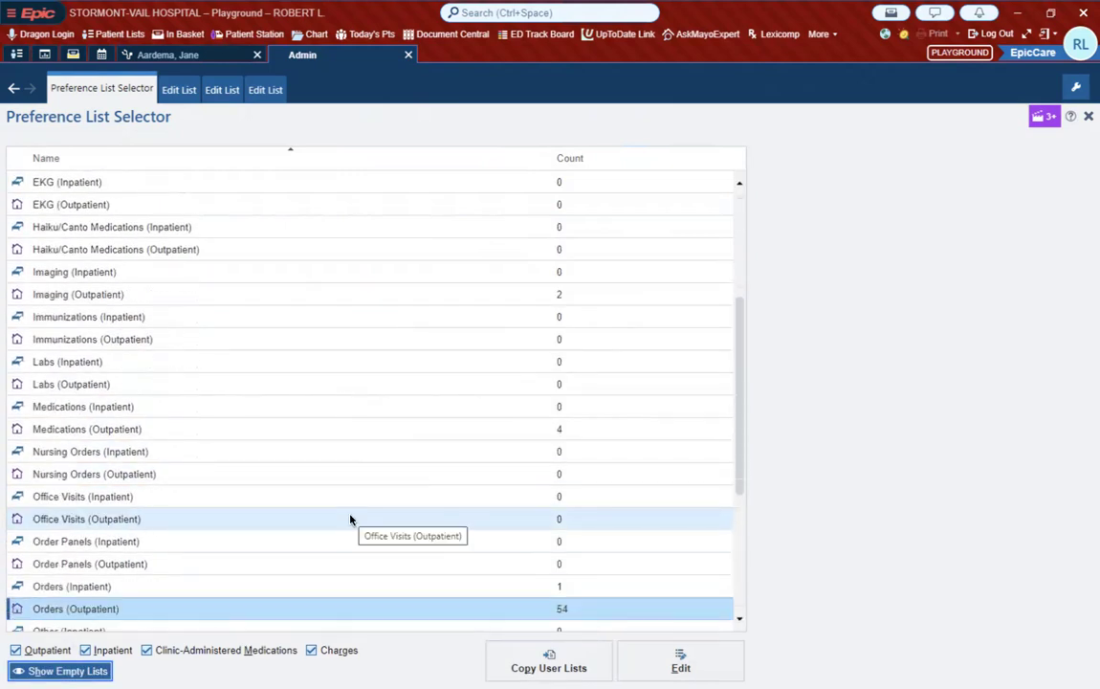
scroll(350, 521, down, 4)
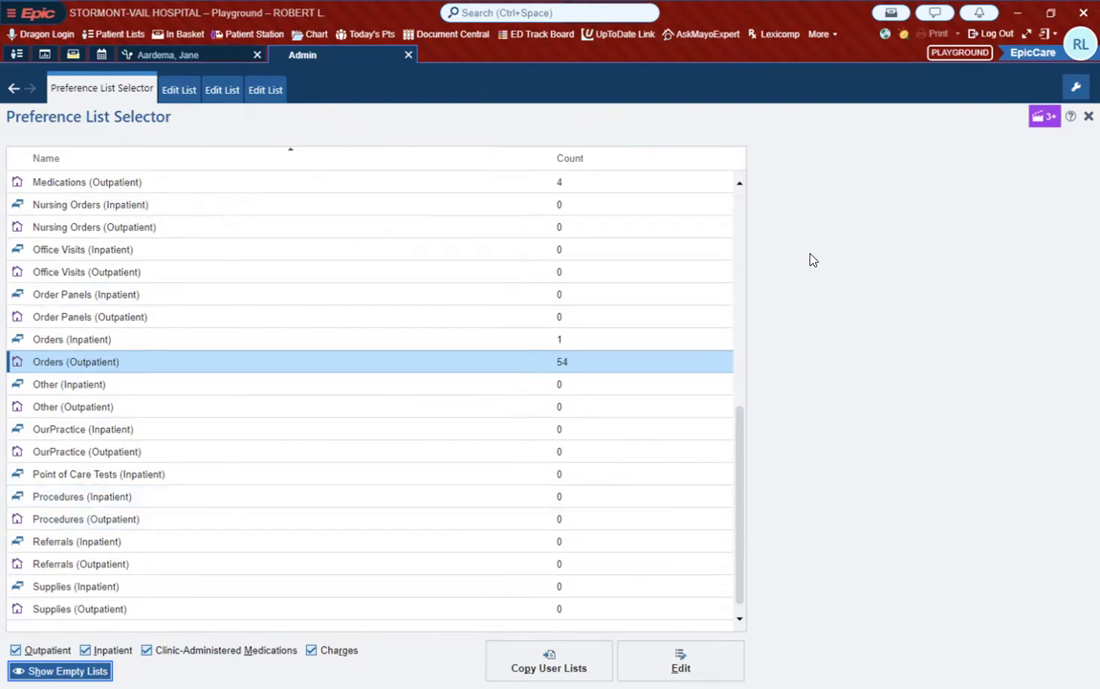
scroll(729, 321, up, 7)
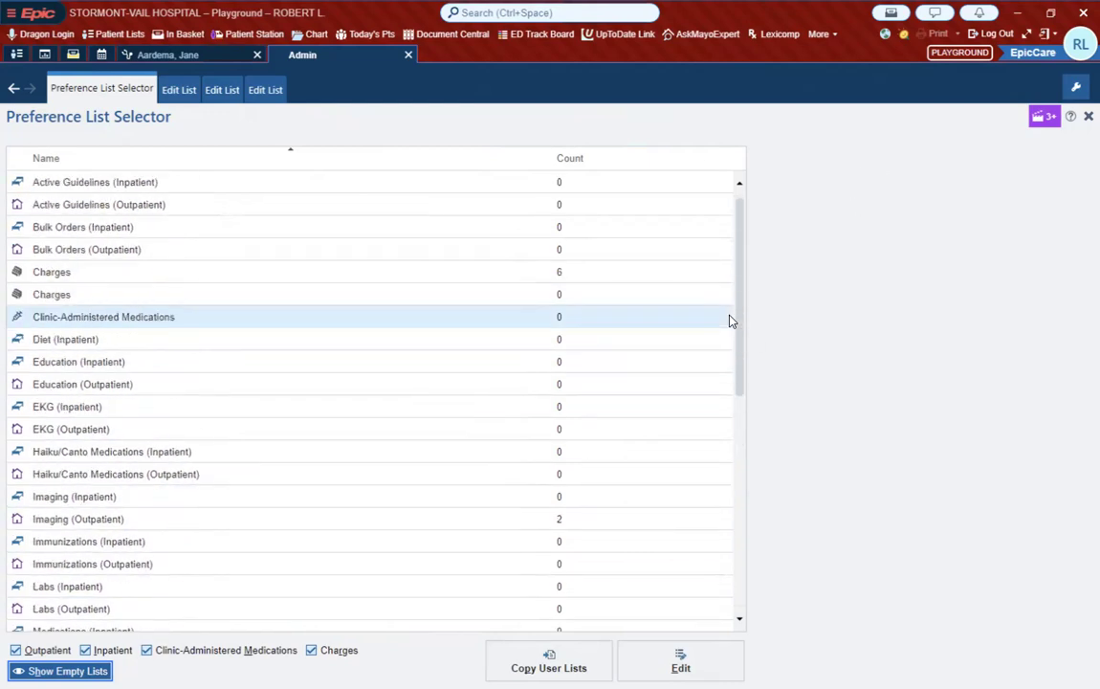